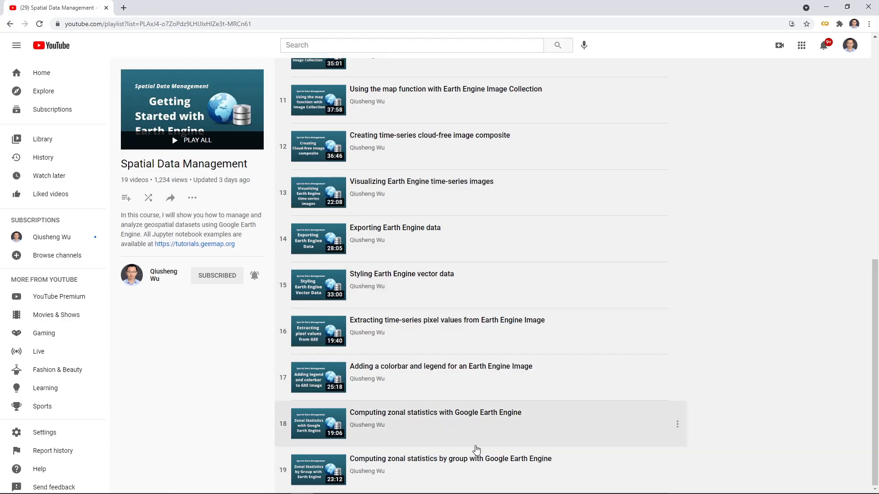
scroll(455, 418, up, 2)
scroll(455, 420, down, 2)
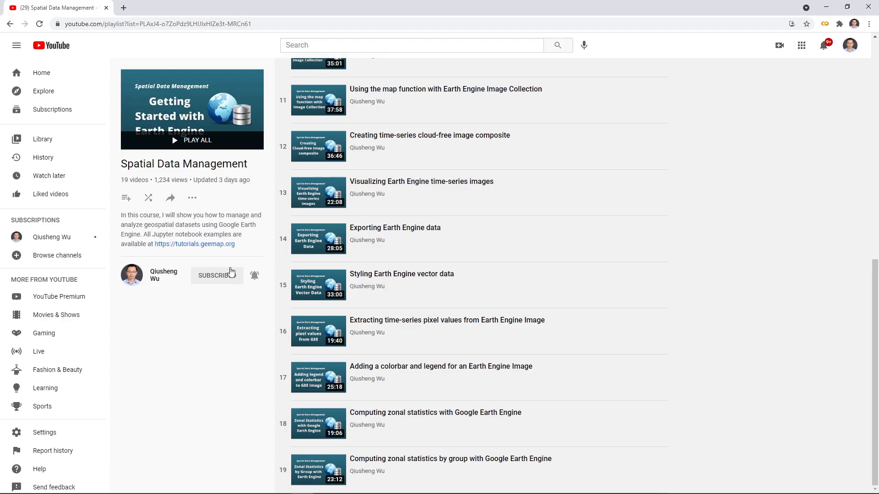
Step: Search the web for postgresql in a new browser tab
click(123, 8)
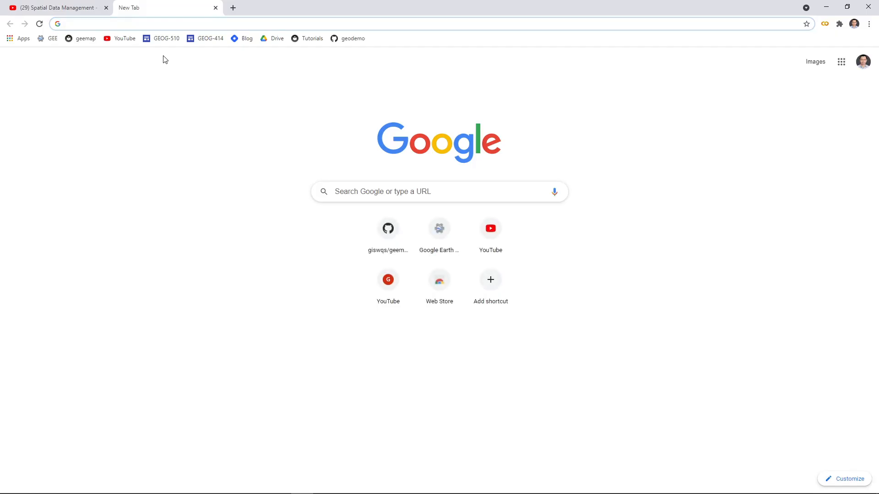
text(postg)
key(Return)
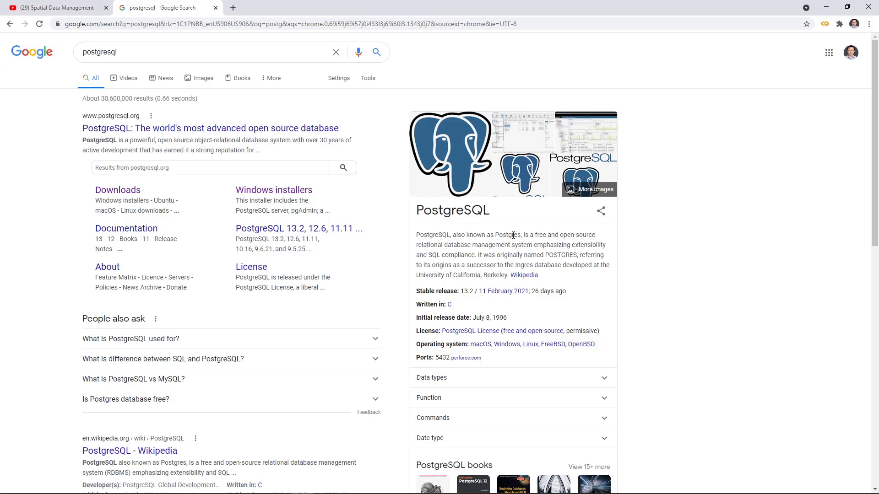
Step: Review the PostgreSQL description and initial release date in the search results' summary
drag(558, 238, 567, 277)
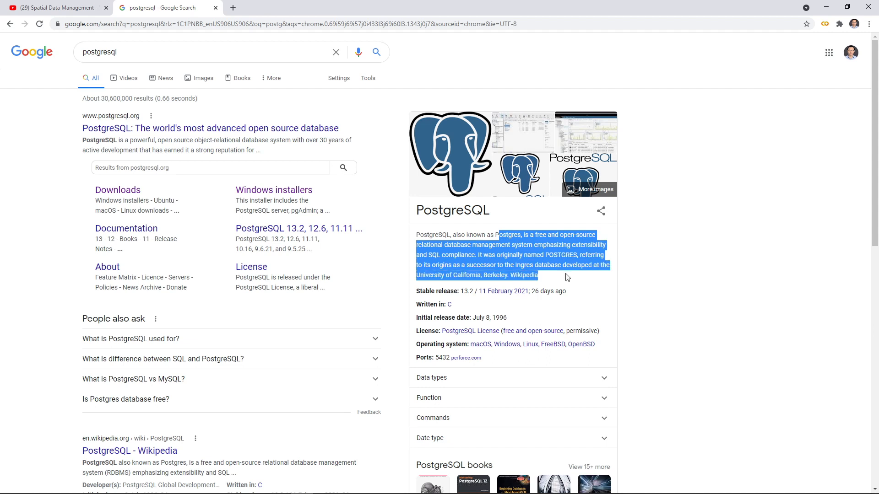
click(568, 278)
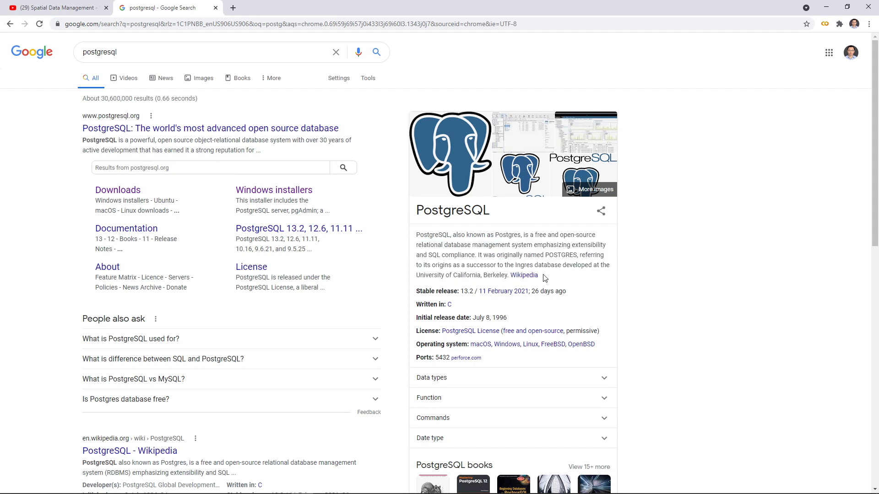
drag(508, 319, 490, 318)
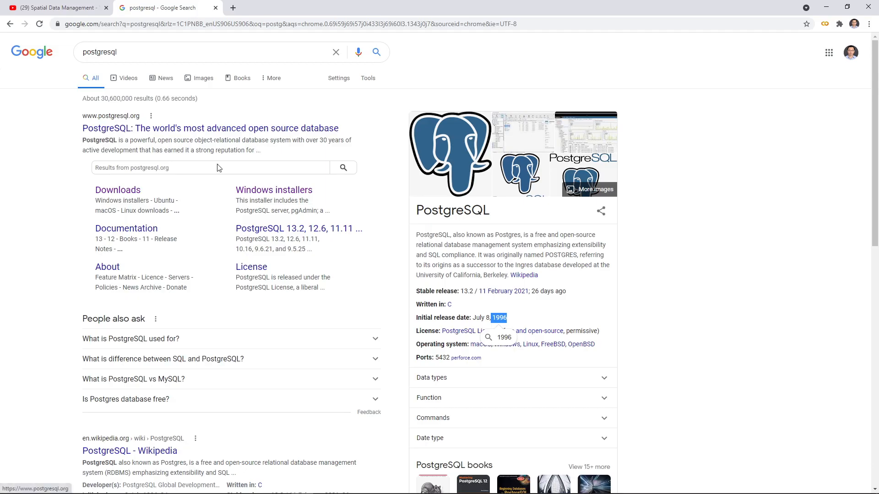
click(575, 300)
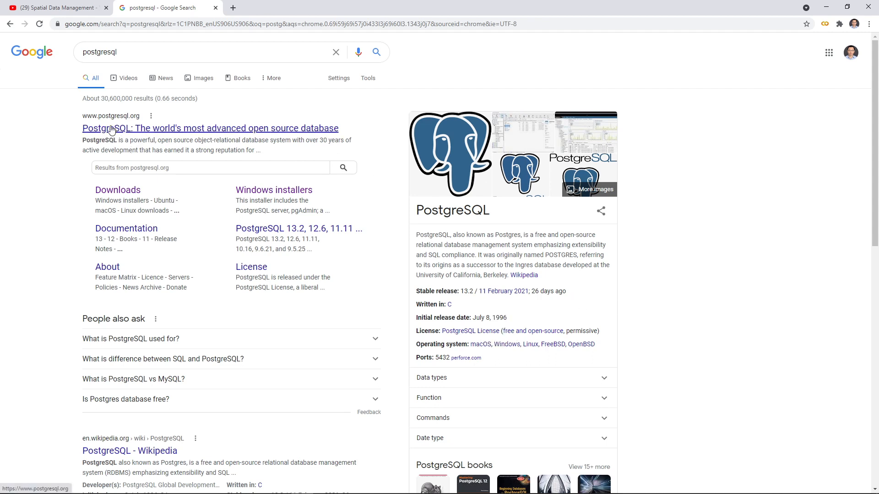
double_click(114, 52)
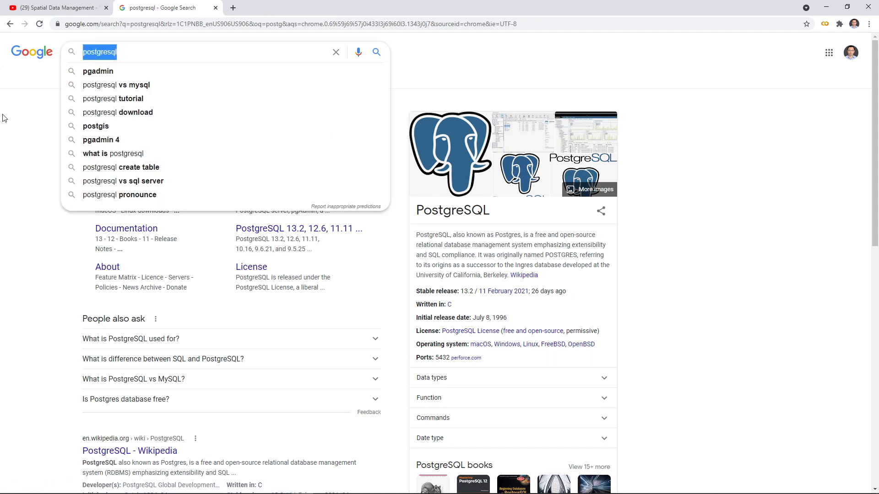
Step: Go to the PostgreSQL downloads page, choose Windows and follow the link to EDB's interactive installer
click(58, 185)
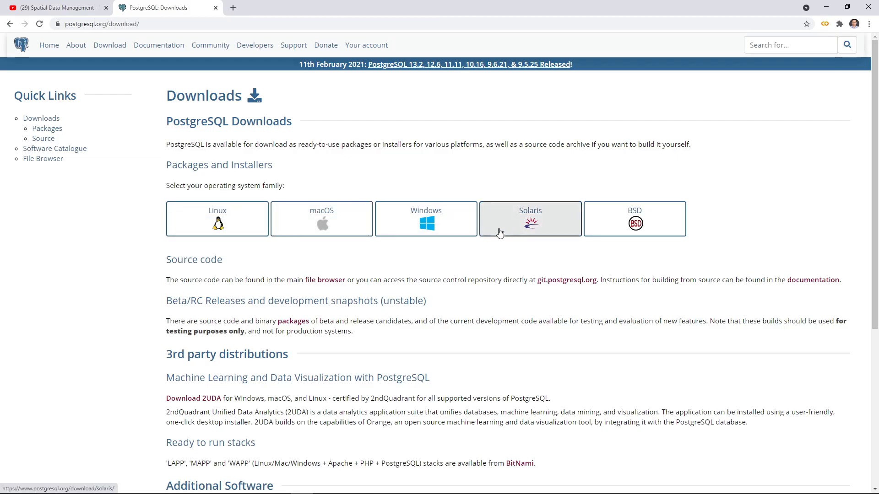
click(427, 223)
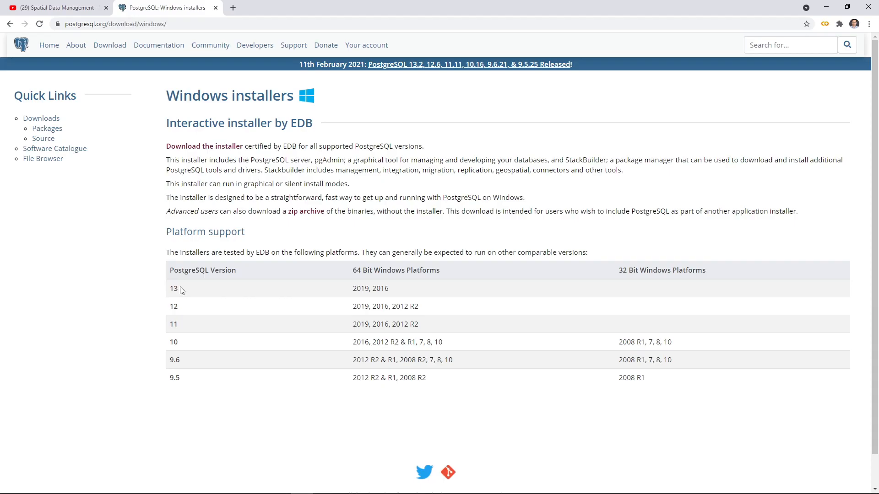
click(202, 149)
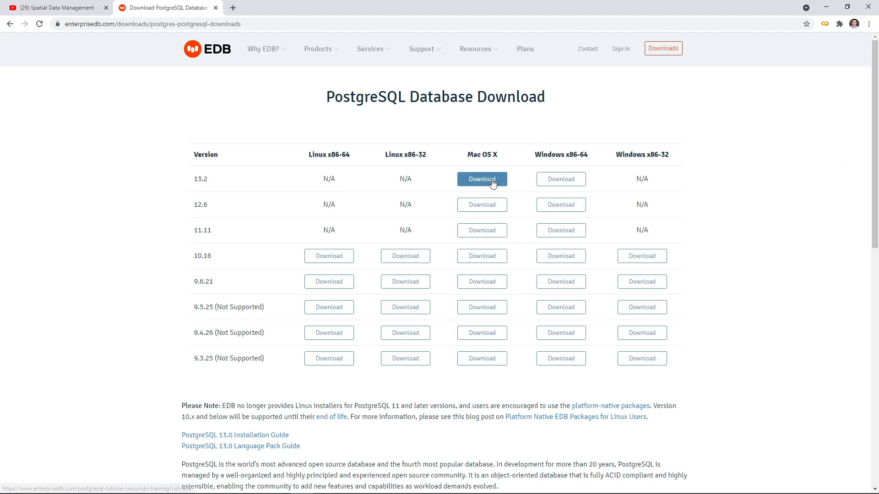
Step: Request the PostgreSQL 13.2 installer for Windows x86-64, dismiss the save dialog and skim the survey page
click(561, 180)
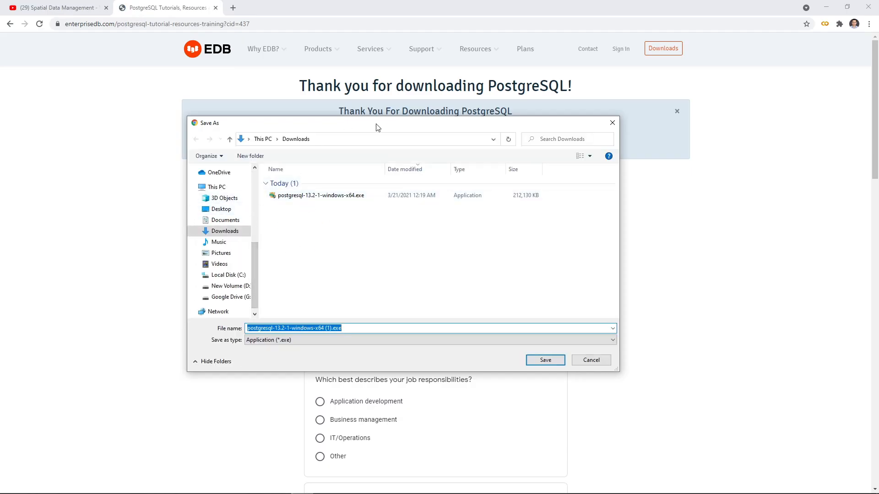
drag(376, 127, 406, 180)
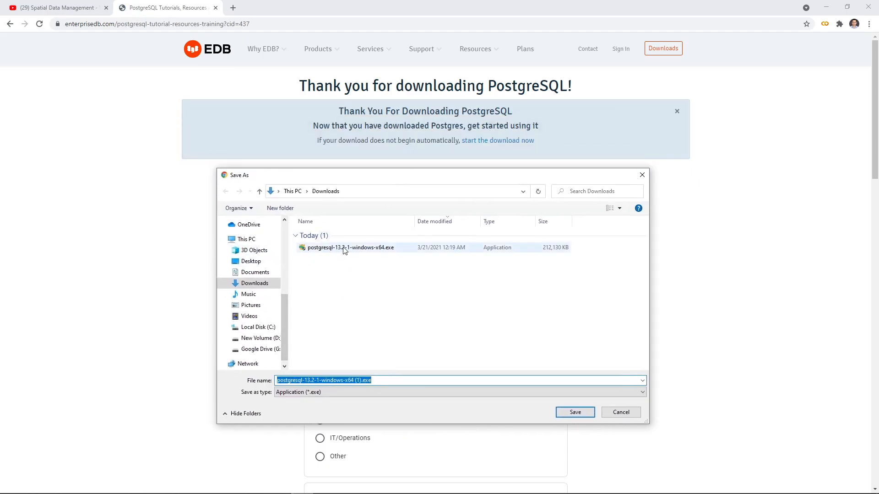
click(631, 416)
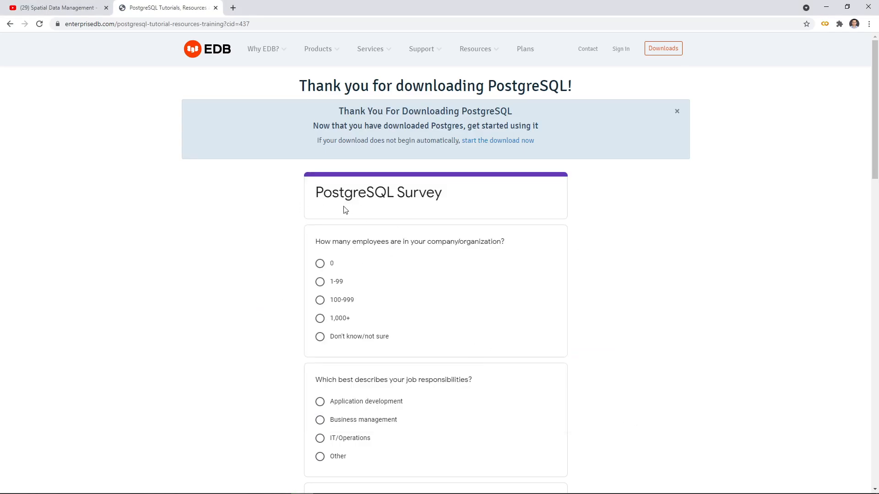
scroll(252, 298, down, 2)
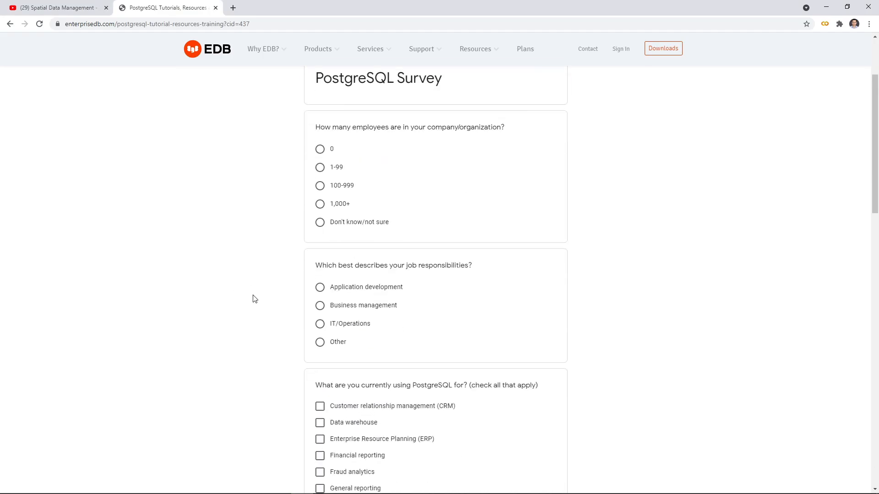
scroll(252, 298, up, 2)
Step: Switch to File Explorer and select the installer postgresql-13.2-1-windows-x64.exe in the Downloads folder
click(167, 487)
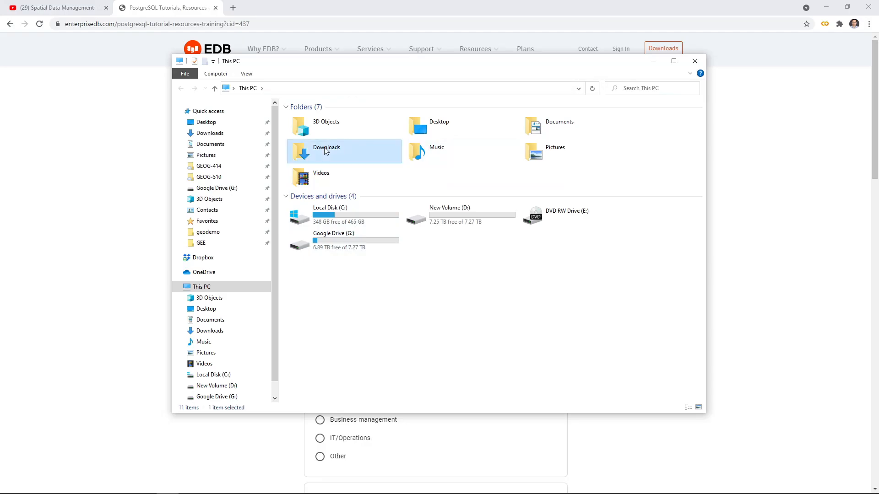
double_click(354, 151)
click(330, 131)
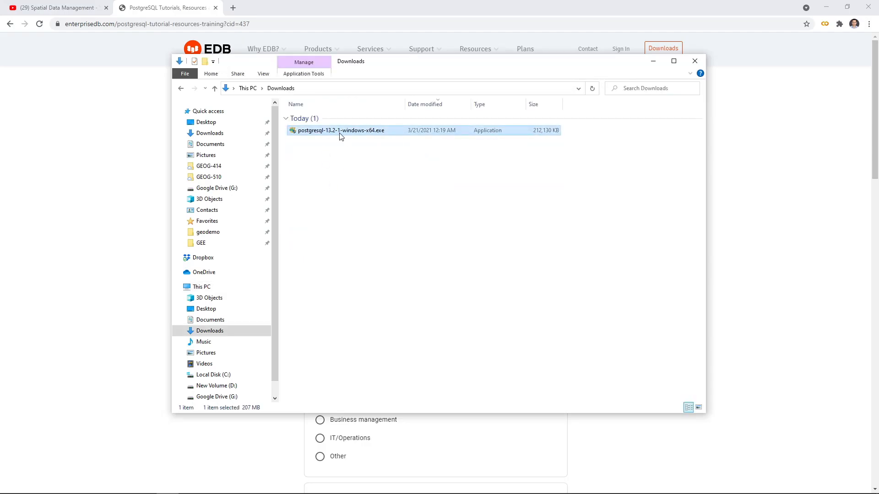
drag(464, 62, 469, 87)
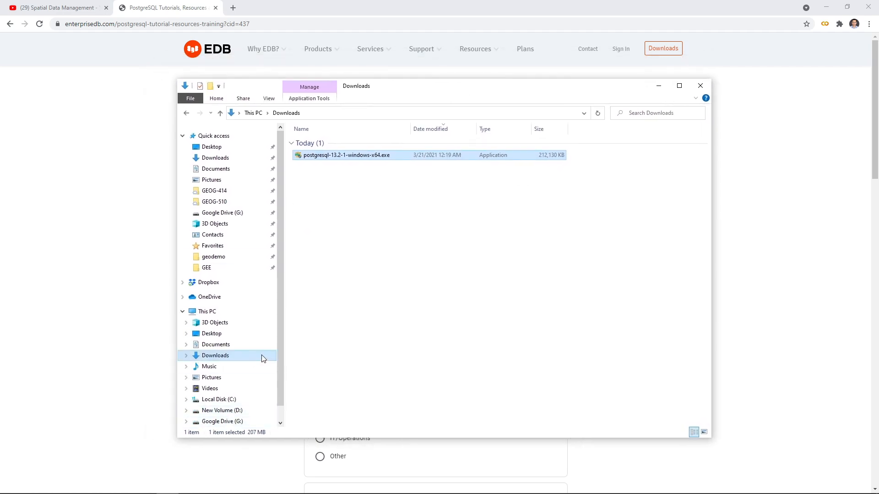
scroll(279, 354, down, 1)
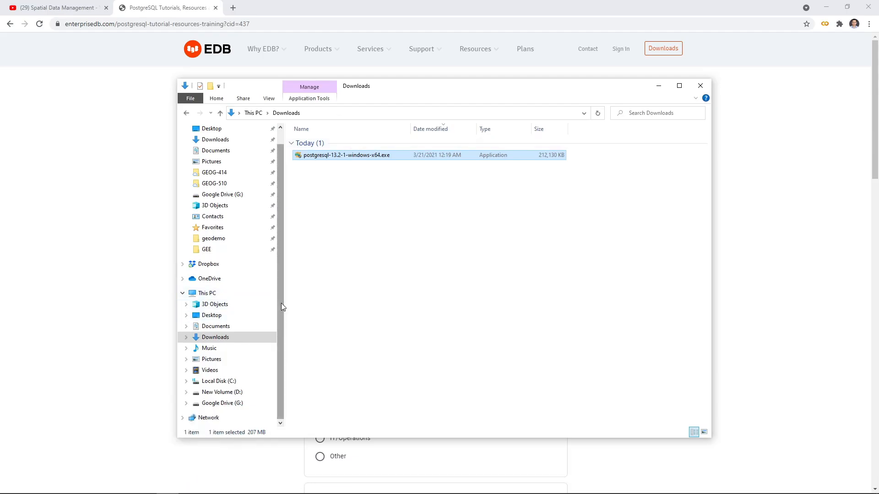
scroll(284, 274, up, 1)
scroll(284, 284, down, 1)
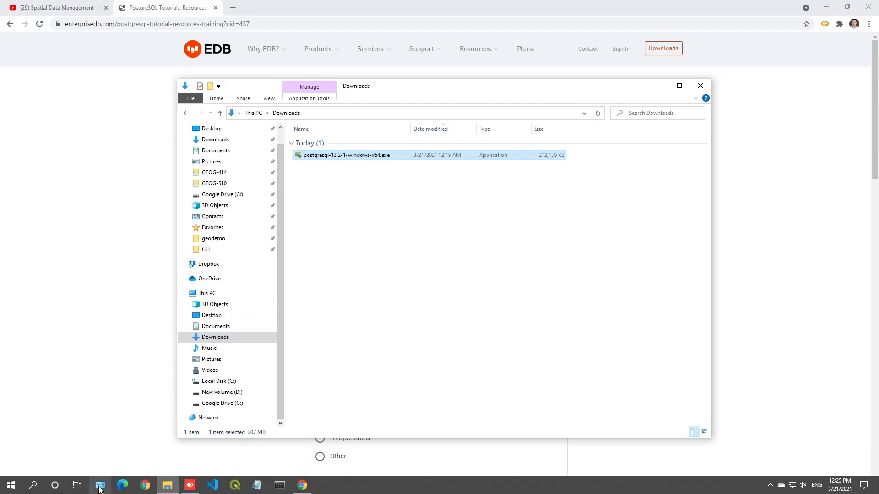
click(100, 486)
drag(317, 29, 678, 52)
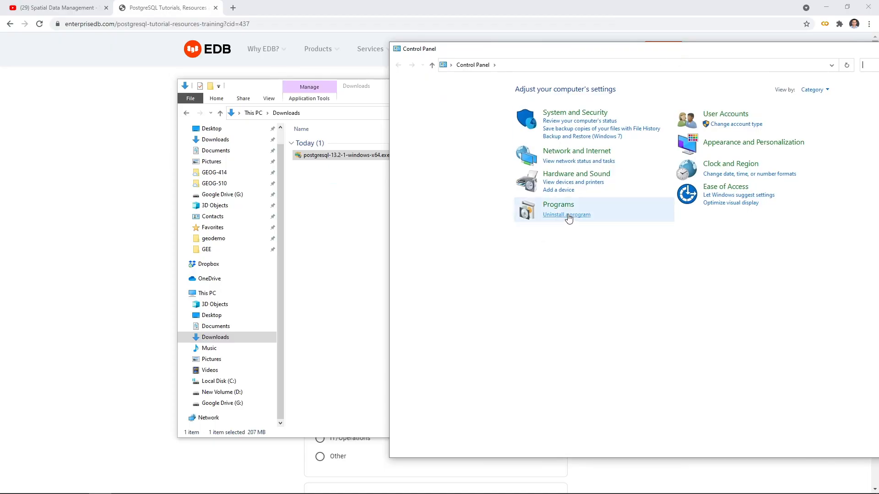
click(568, 215)
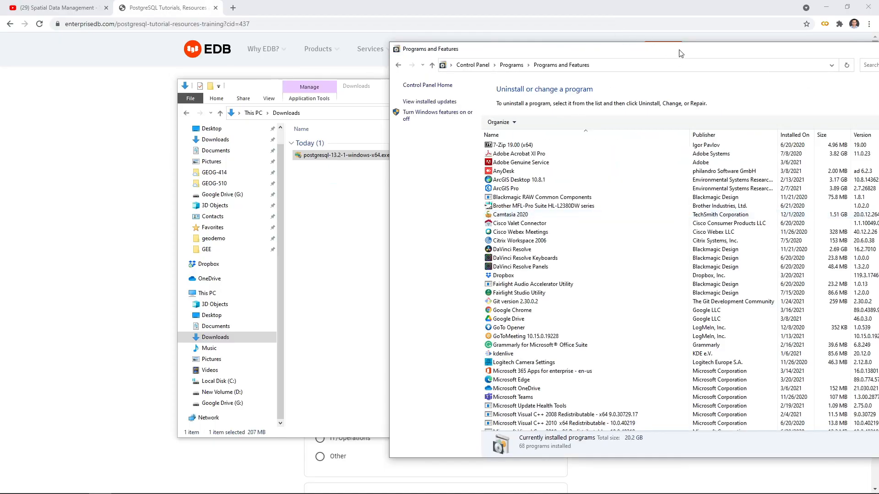
drag(679, 54, 594, 43)
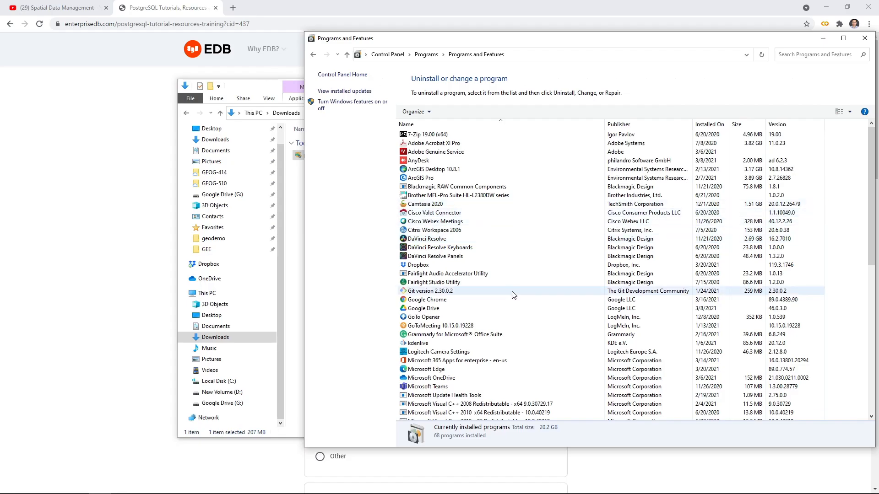
drag(646, 44, 582, 40)
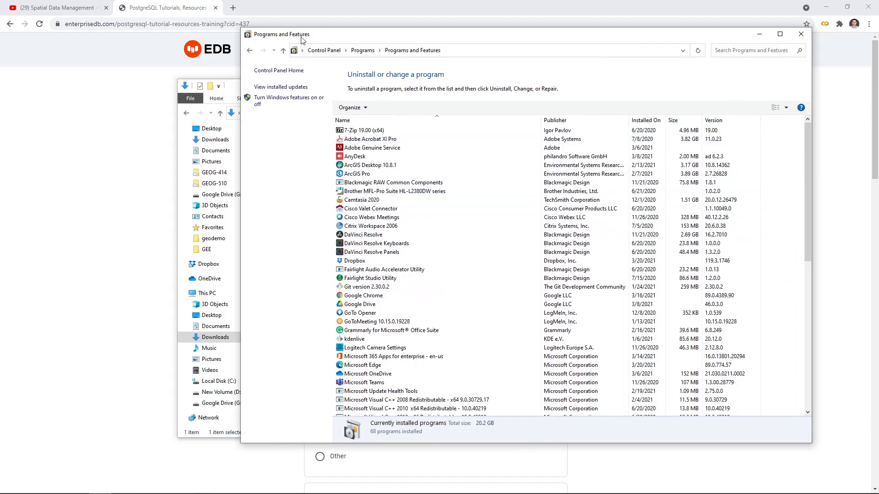
click(800, 34)
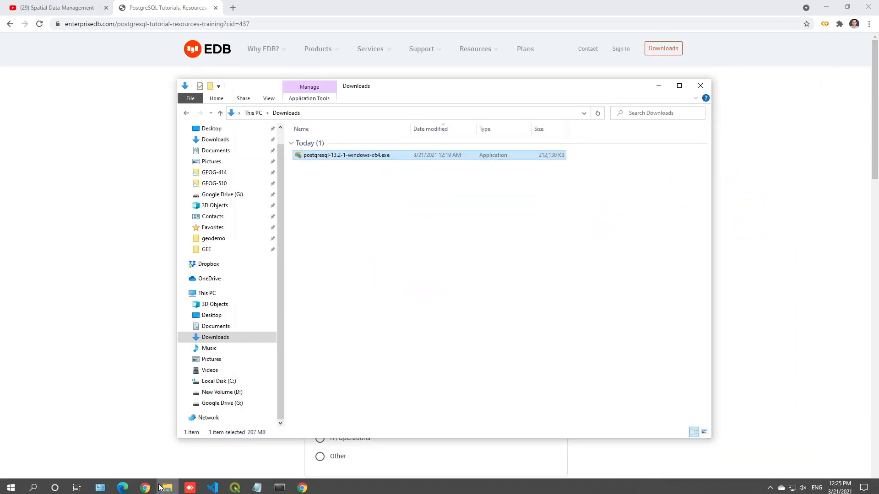
Step: Switch to Control Panel, show the installed programs and select PostgreSQL 9.5
click(100, 485)
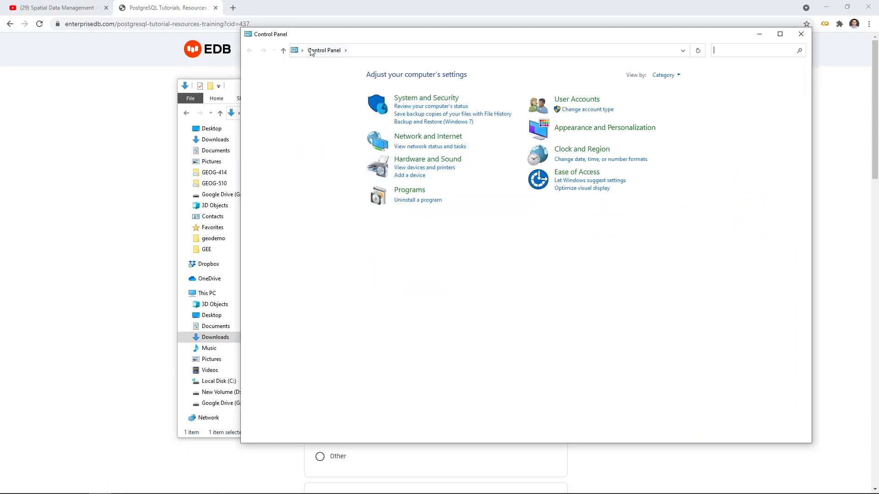
click(424, 201)
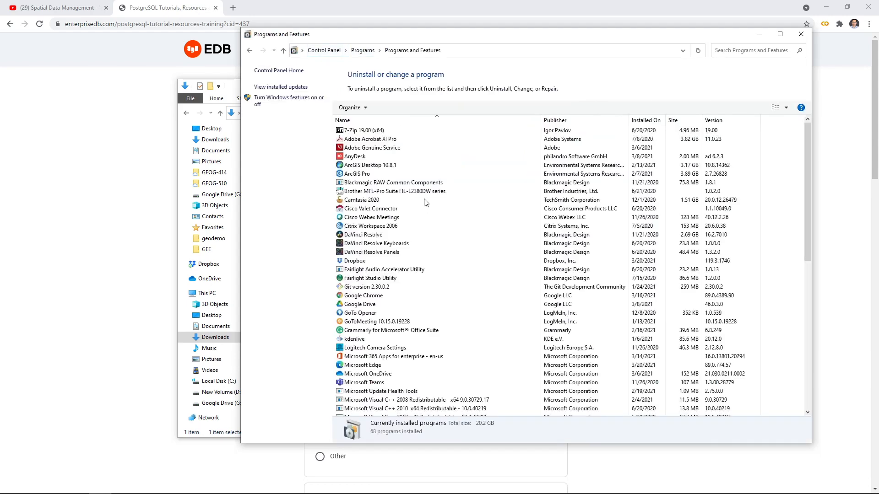
click(413, 120)
click(415, 119)
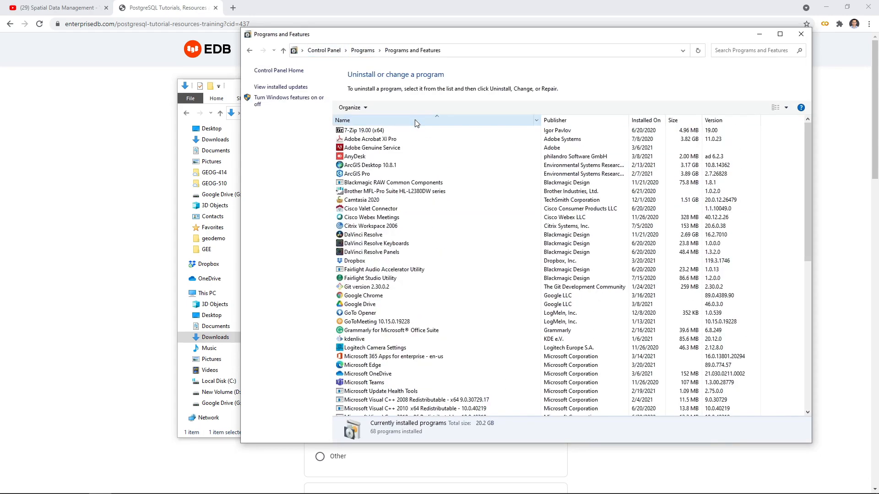
scroll(421, 253, down, 12)
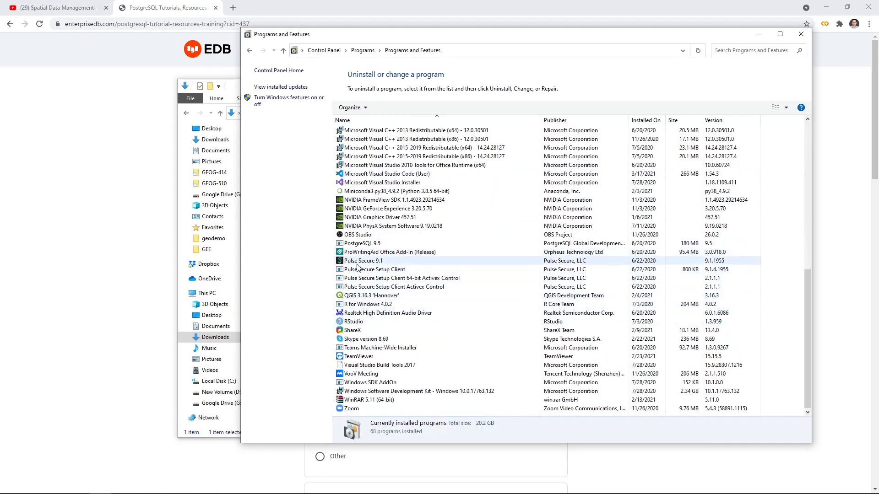
click(358, 245)
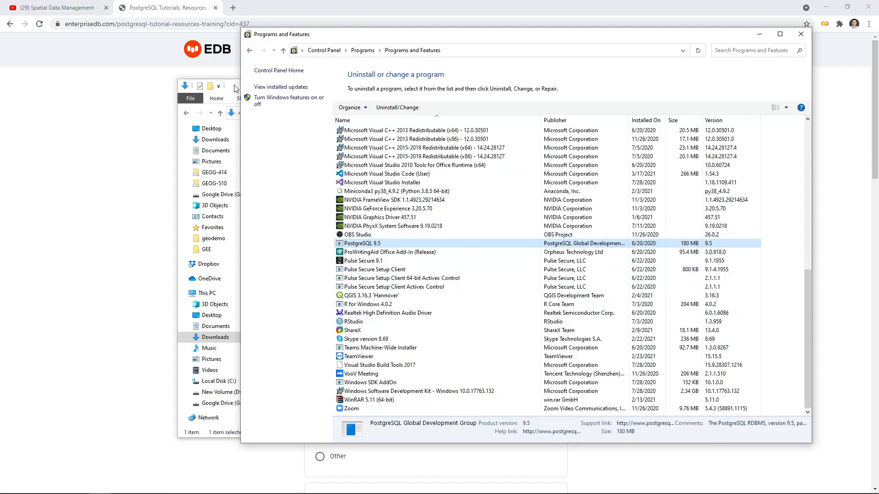
Step: Start uninstalling PostgreSQL 9.5, clear the browser out of the way and confirm removing PostgreSQL with all of its modules
drag(235, 88, 78, 160)
click(502, 158)
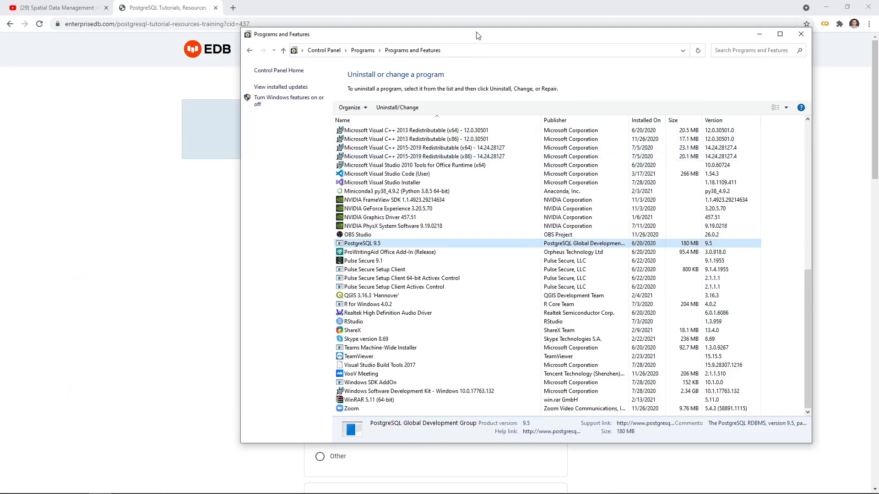
drag(477, 36, 505, 39)
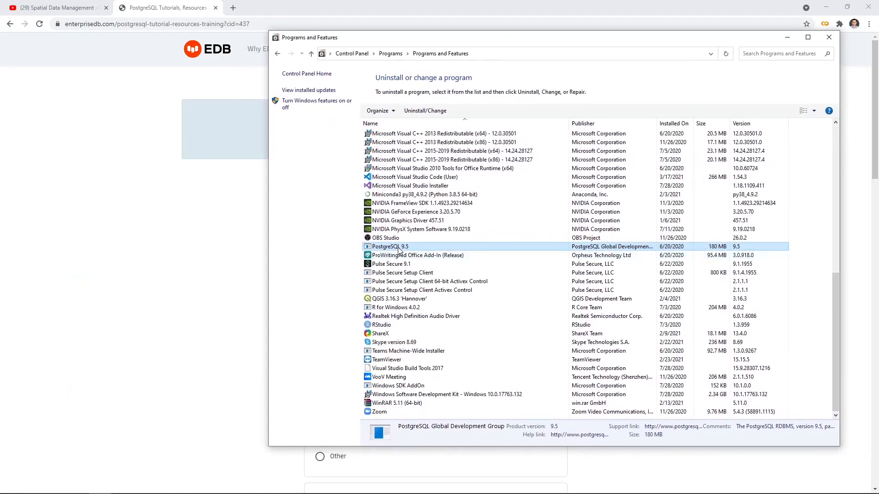
right_click(397, 248)
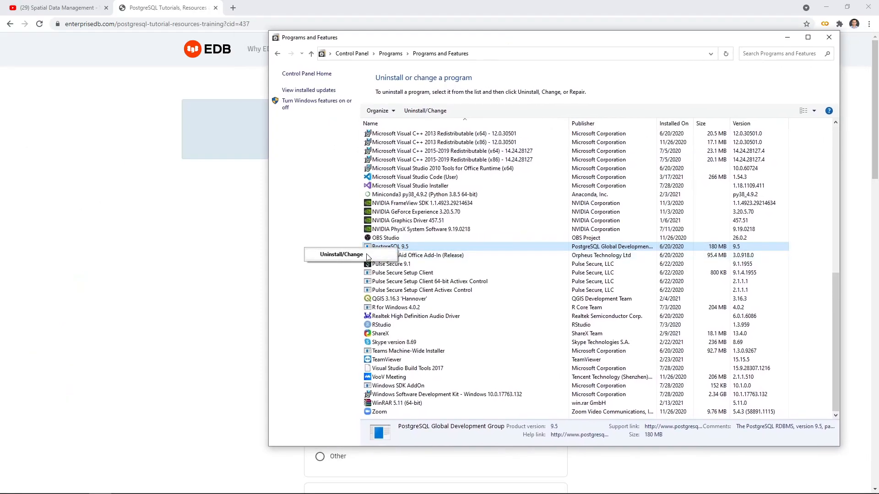
click(367, 256)
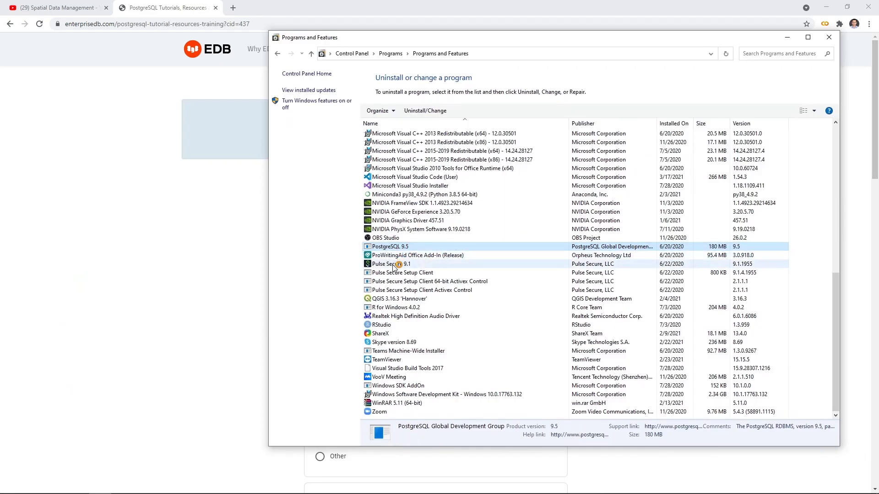
drag(533, 35, 437, 34)
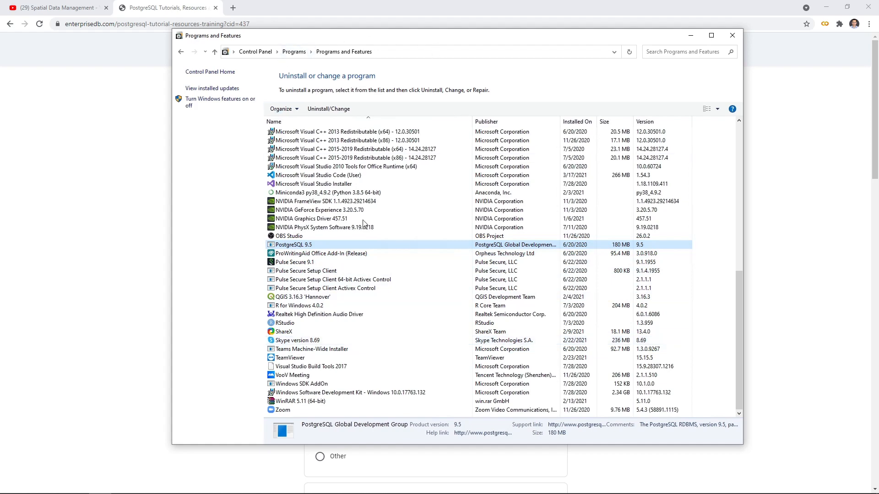
drag(486, 36, 473, 279)
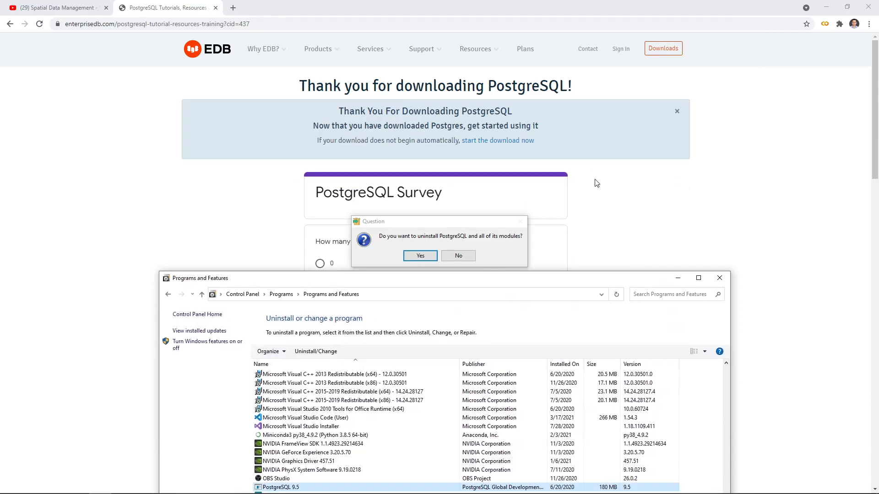
click(826, 7)
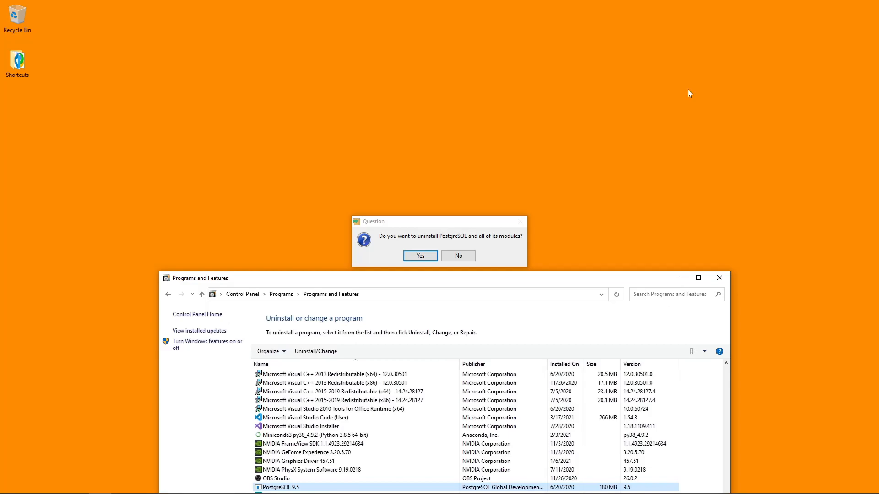
click(414, 256)
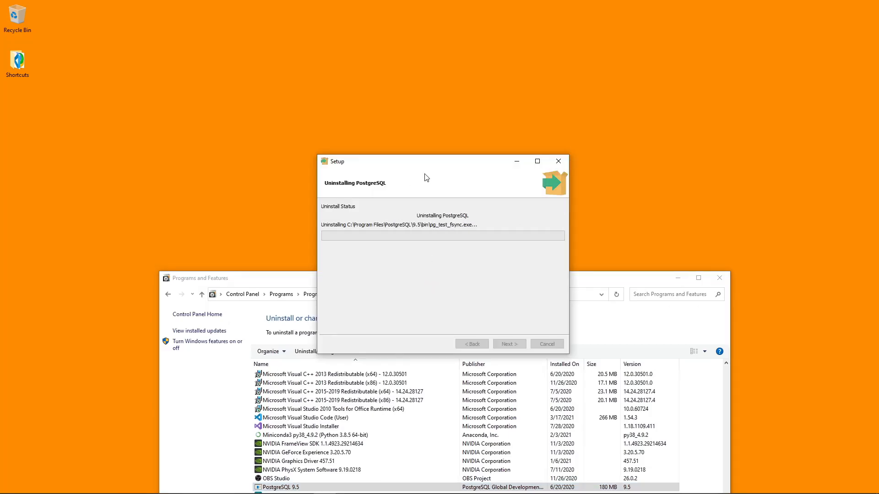
Step: Place the uninstaller's progress window above Programs and Features, and make the Programs and Features window narrower and lower
drag(448, 158, 438, 67)
click(443, 278)
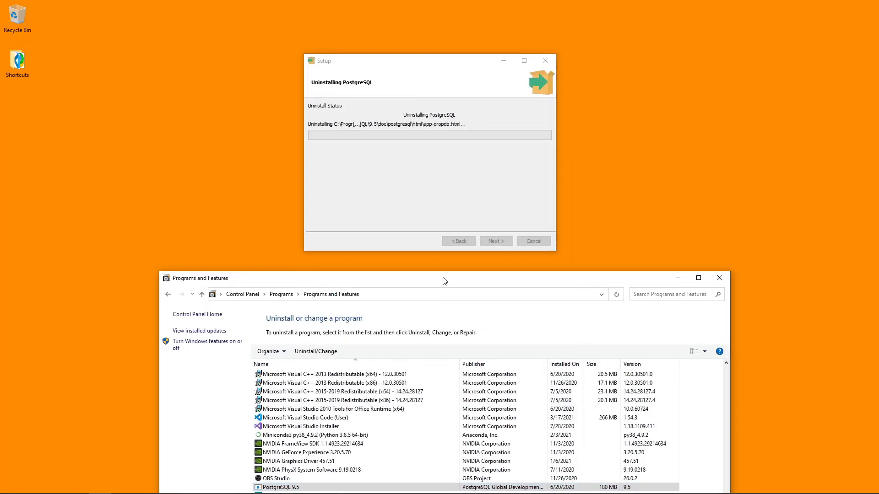
drag(444, 277, 438, 261)
drag(153, 263, 241, 275)
drag(457, 281, 457, 314)
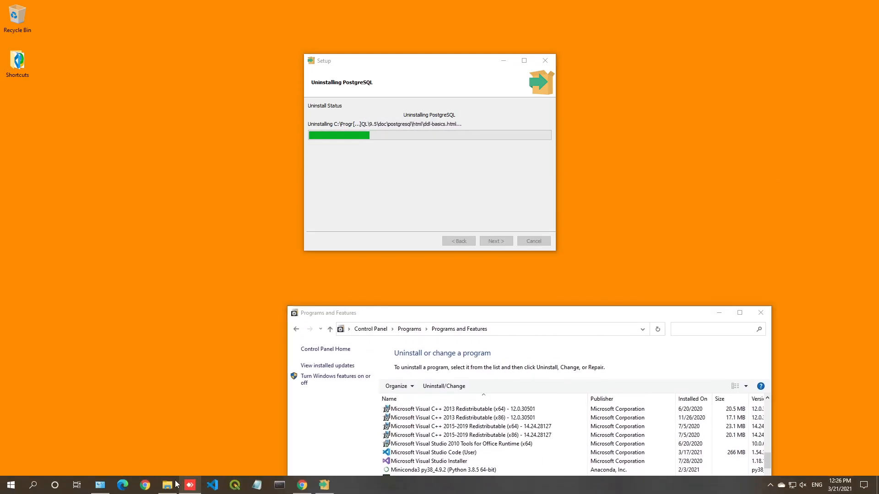
Step: Switch to File Explorer, examine the contents of C:\Program Files\PostgreSQL\9.5 and return to Program Files
click(168, 485)
drag(282, 155, 663, 160)
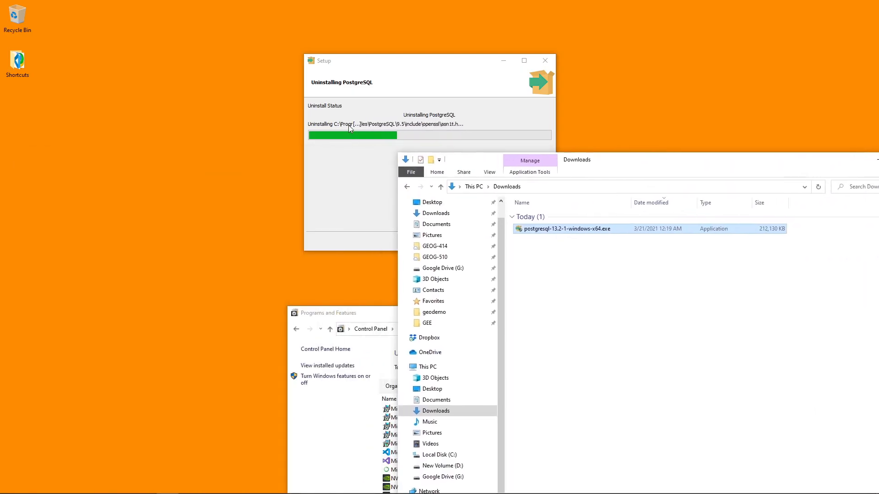
click(451, 455)
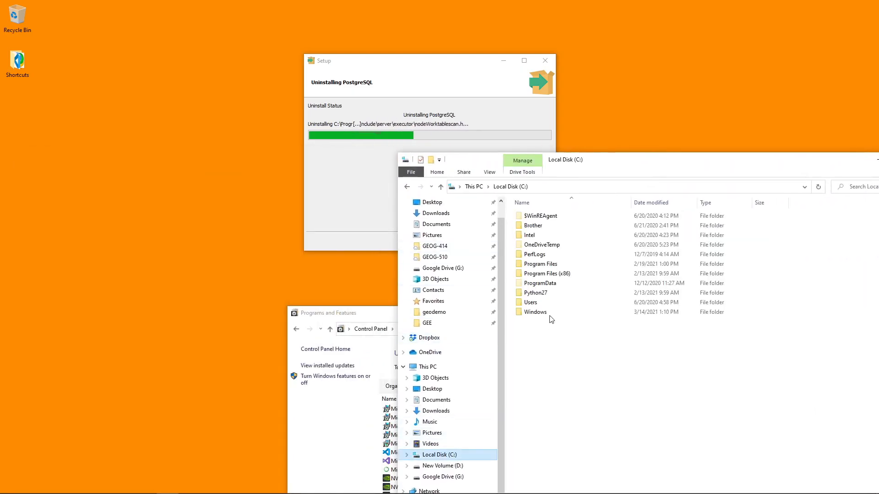
click(560, 265)
double_click(559, 265)
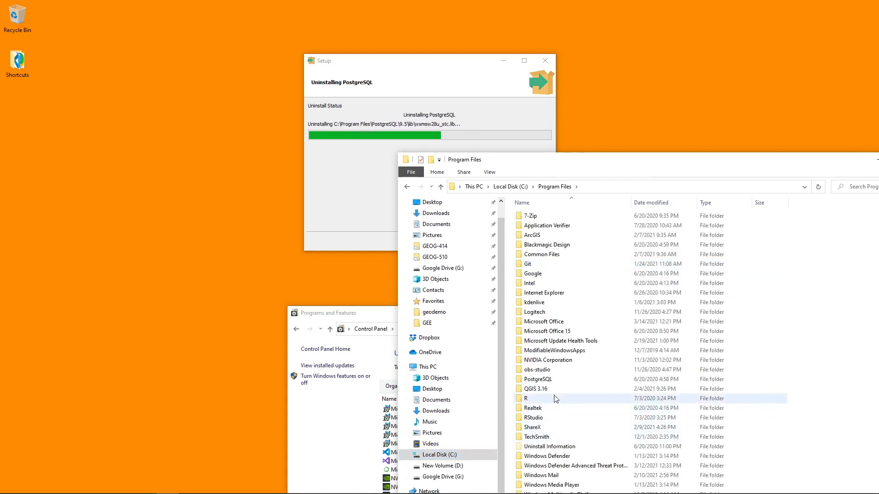
double_click(556, 380)
click(541, 219)
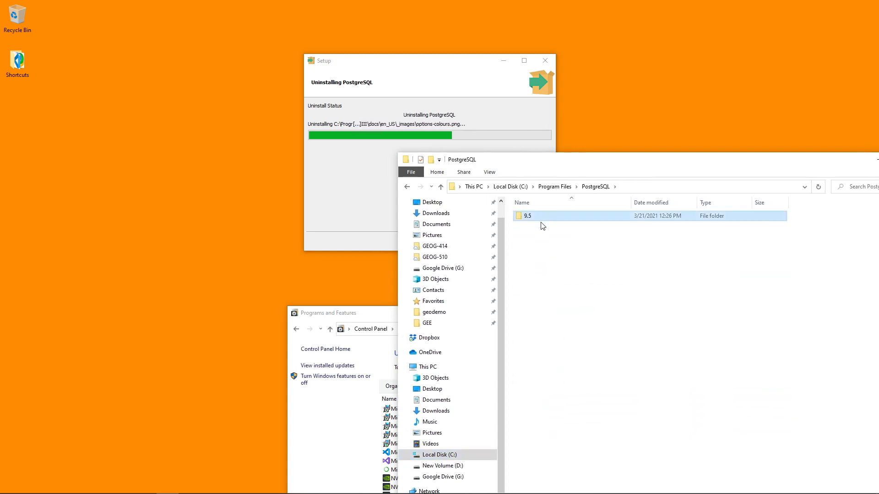
double_click(566, 219)
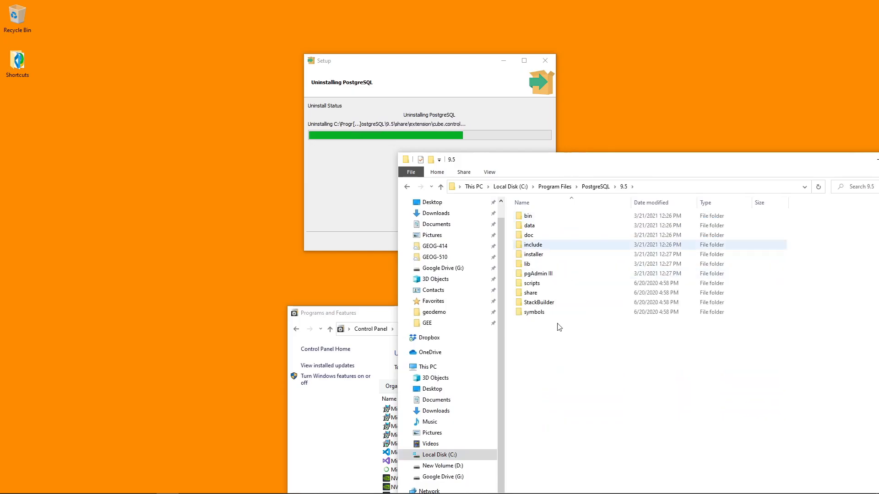
click(556, 187)
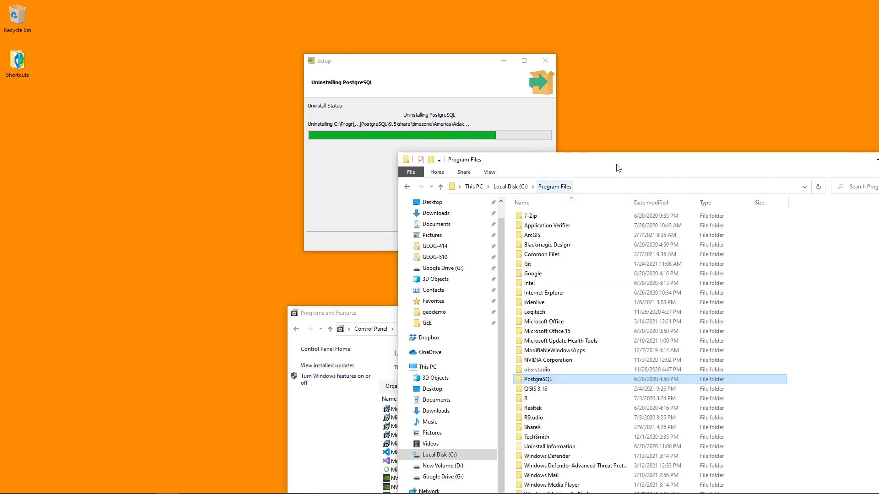
Step: Resize and rearrange the uninstaller, Program Files and Programs and Features windows so all three can be seen together
drag(477, 62, 226, 52)
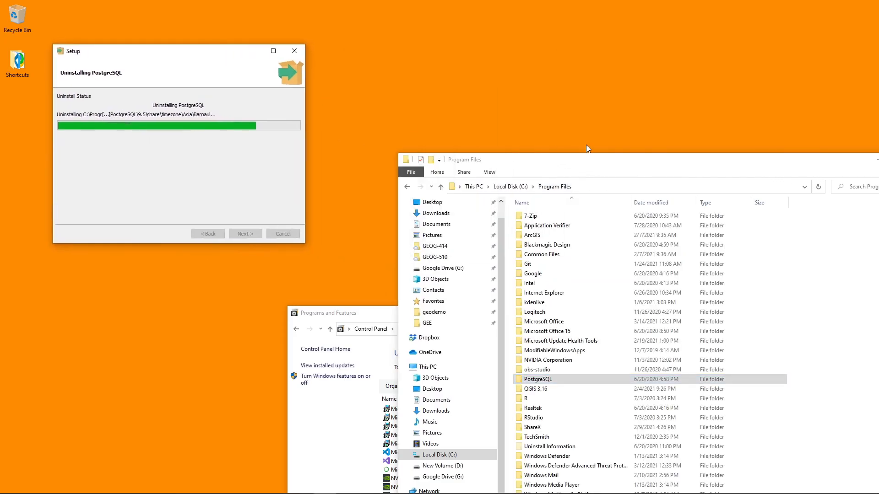
drag(625, 158, 578, 75)
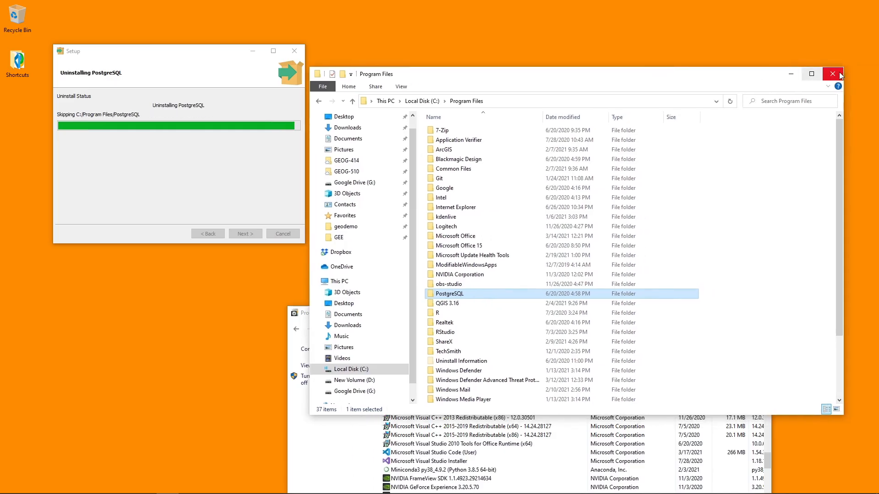
drag(846, 67, 801, 144)
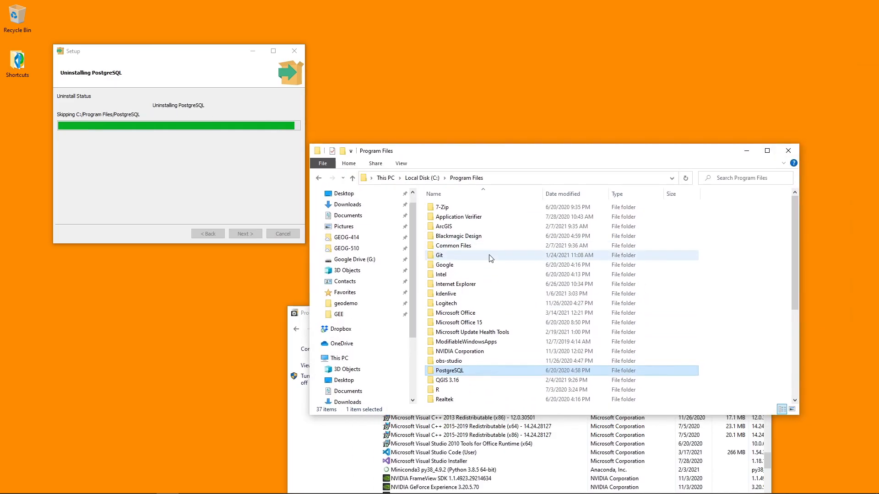
drag(516, 144, 540, 52)
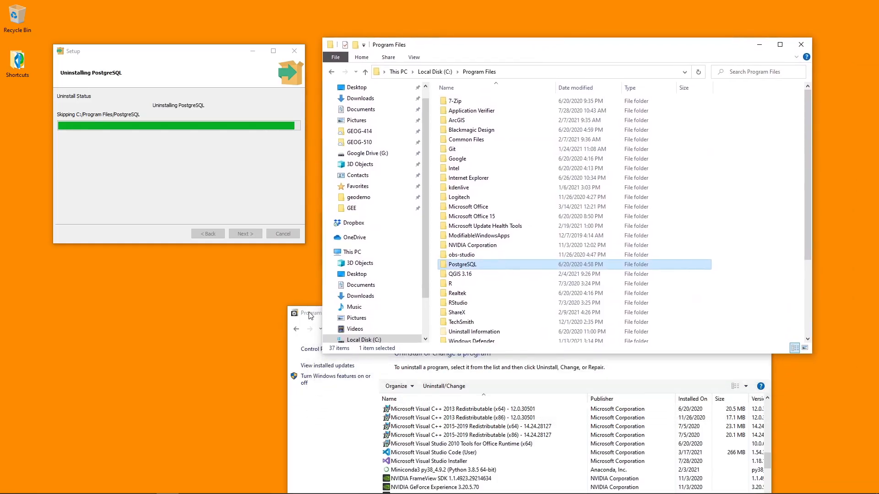
drag(310, 316, 229, 280)
drag(223, 270, 303, 277)
drag(471, 285, 343, 219)
Step: Locate PostgreSQL 9.5 in the installed programs list and acknowledge the uninstaller's data directory warning and completion notice
scroll(358, 352, down, 7)
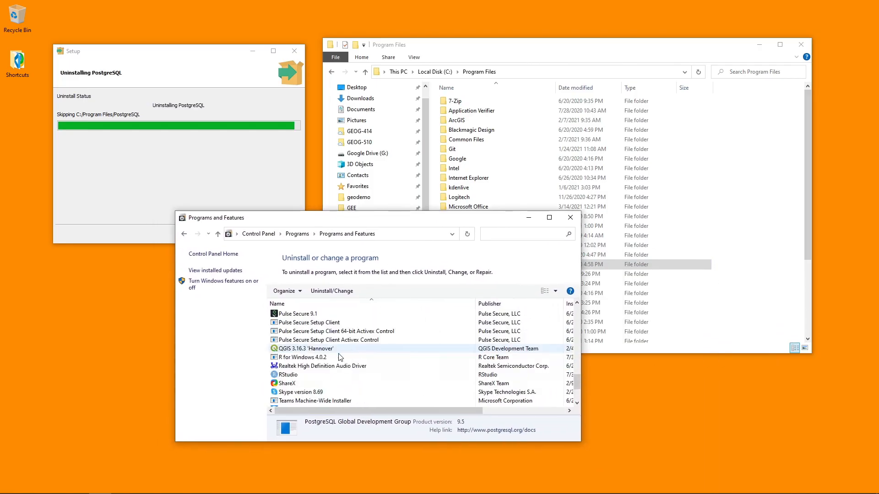
scroll(319, 372, up, 2)
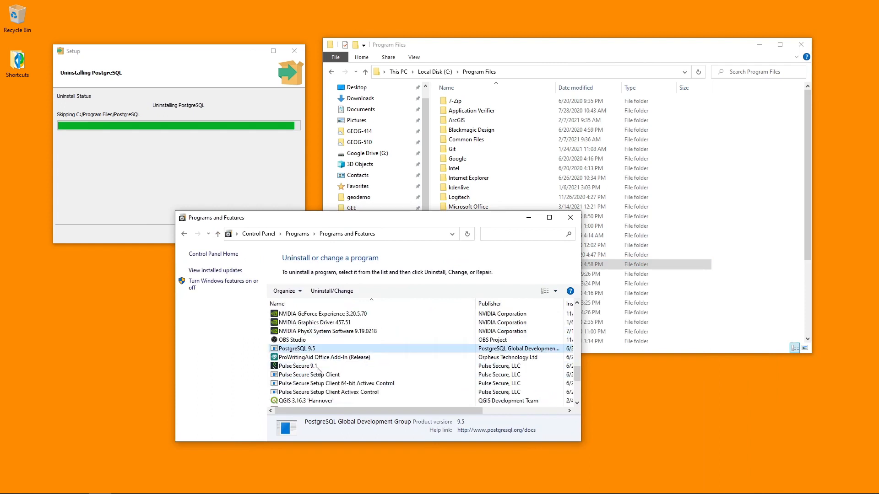
click(312, 341)
click(309, 350)
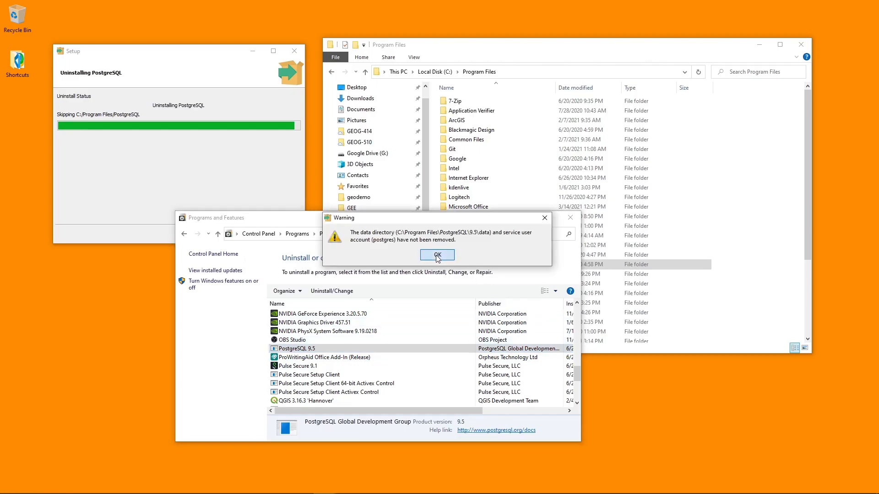
click(437, 257)
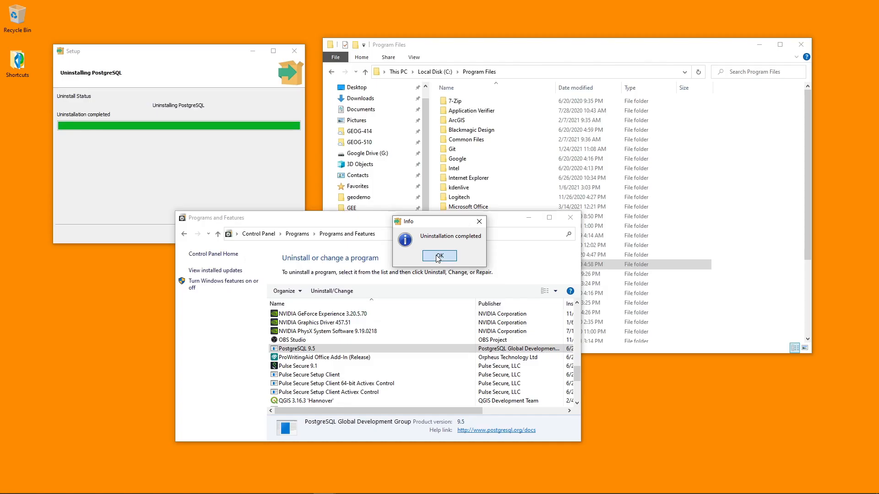
click(438, 256)
Step: Inspect the leftover data folder under PostgreSQL\9.5 in File Explorer and go back to Program Files
click(550, 51)
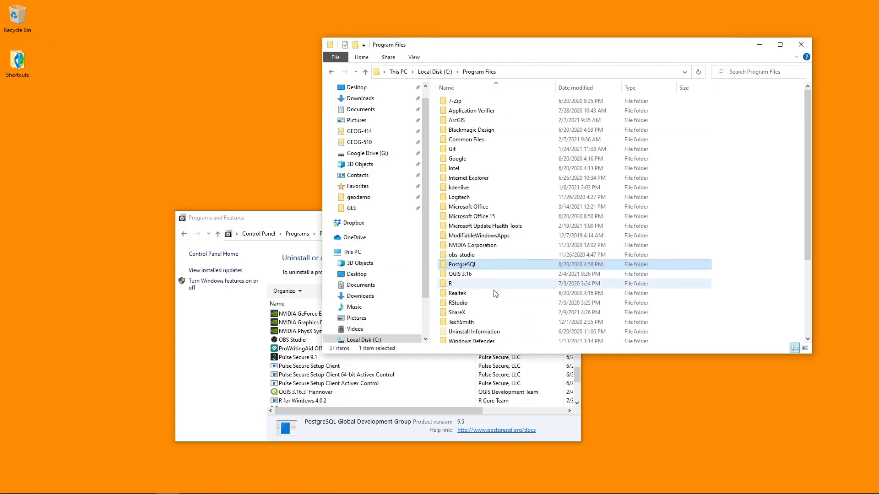
double_click(493, 266)
double_click(476, 103)
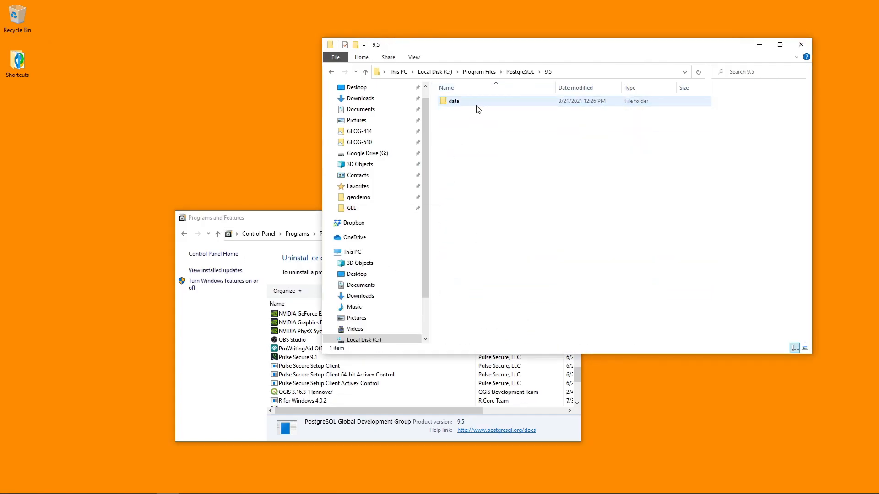
double_click(478, 103)
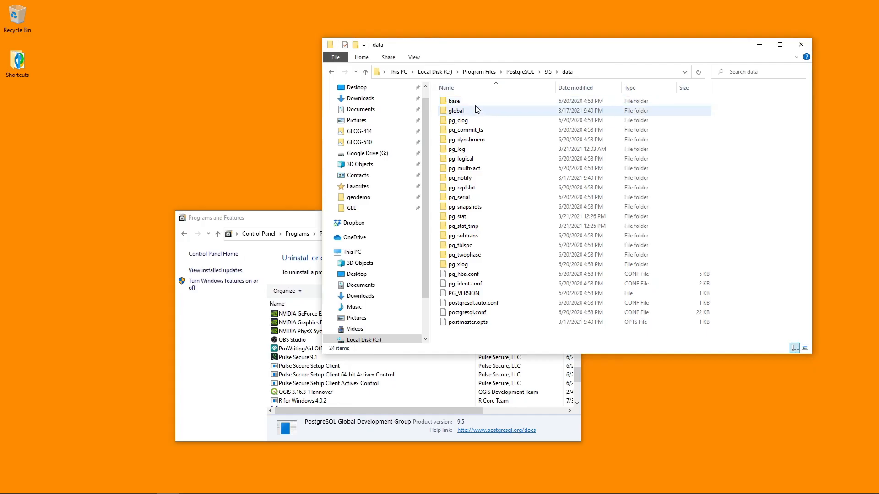
click(479, 71)
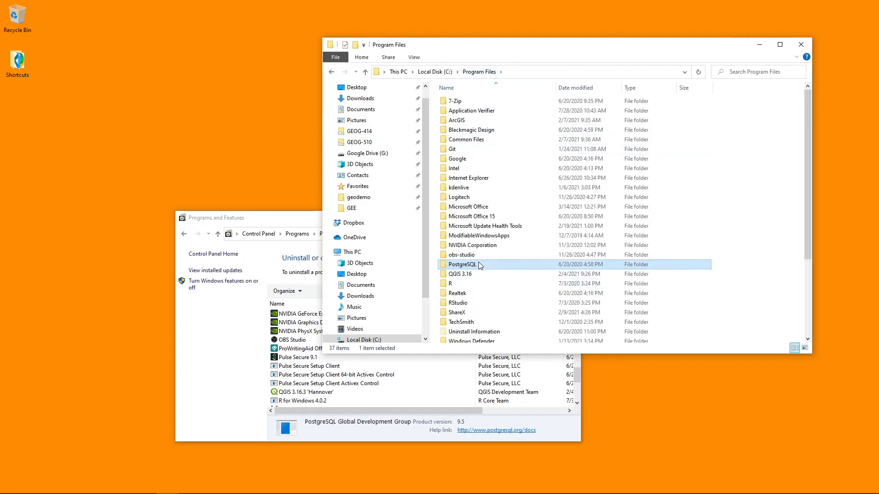
key(F2)
key(BackSpace)
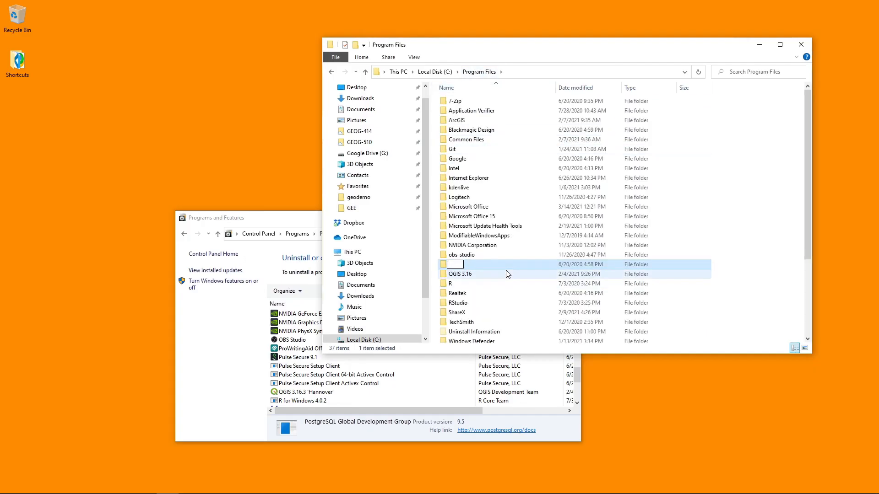
click(503, 264)
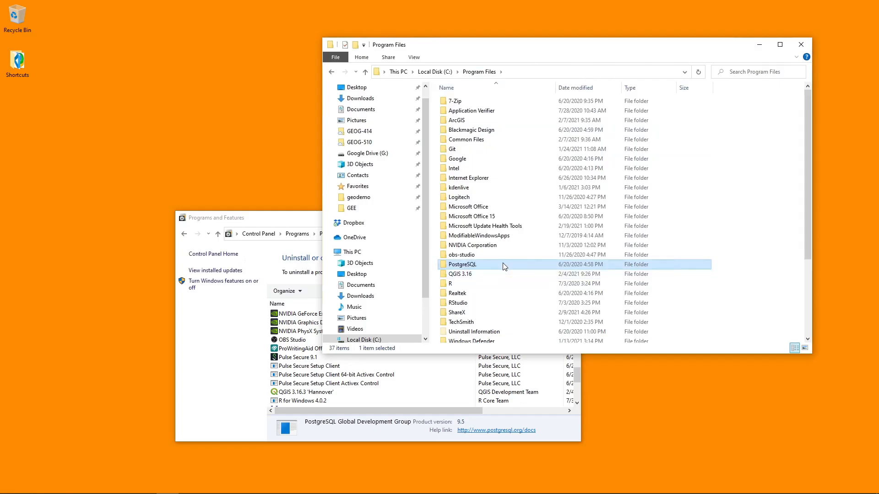
Step: Delete the leftover PostgreSQL folder from Program Files and empty the Recycle Bin, confirming the permanent deletion
key(Delete)
click(190, 188)
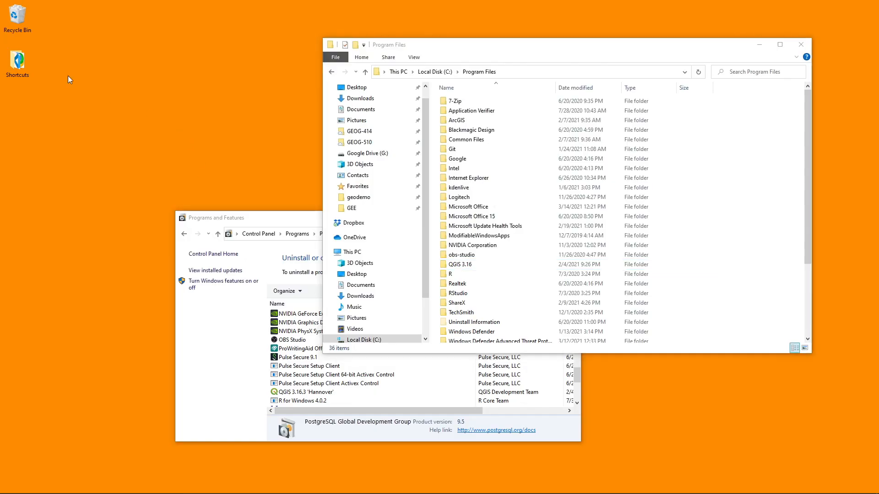
right_click(16, 16)
click(27, 32)
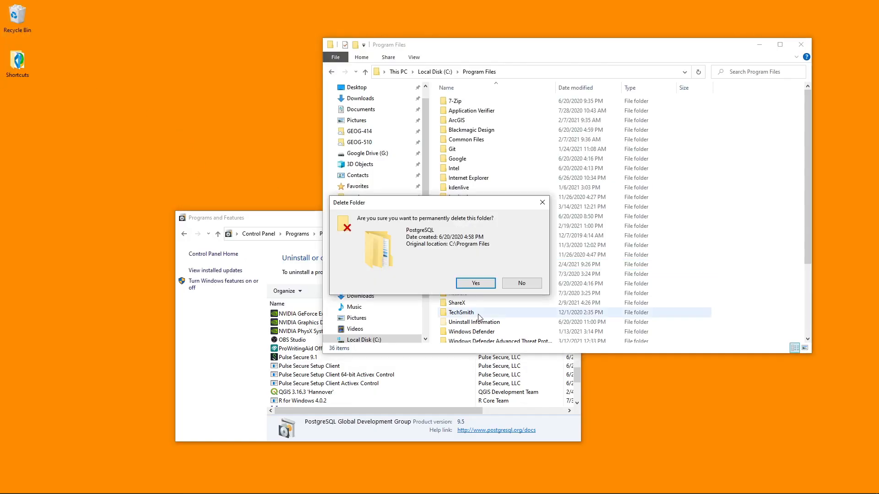
click(476, 282)
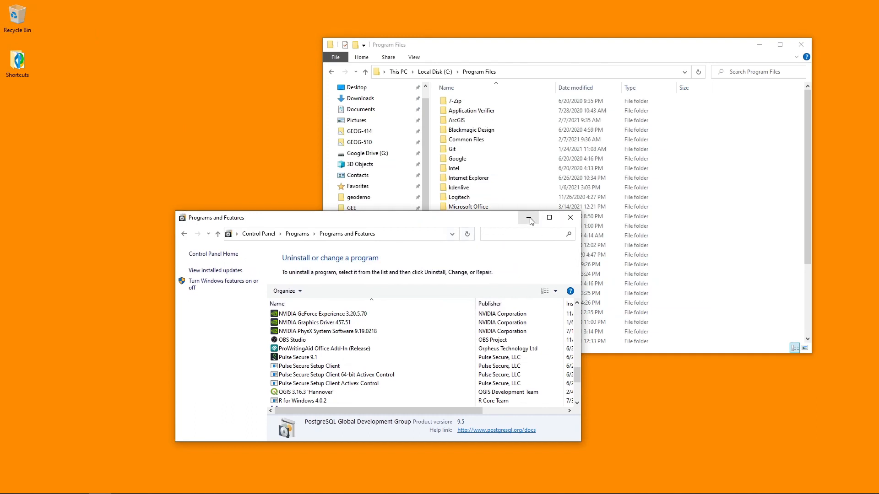
Step: Minimize Programs and Features and open the Downloads folder containing the PostgreSQL 13.2 installer
click(529, 219)
scroll(406, 197, up, 2)
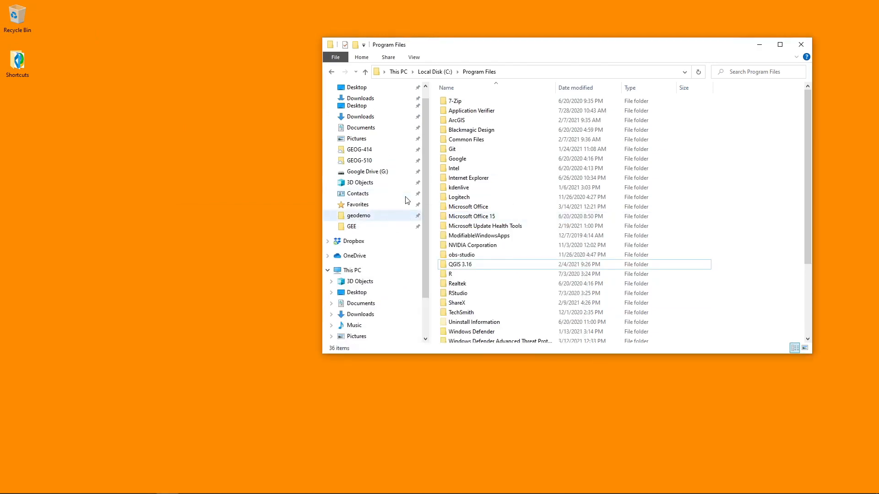
click(366, 119)
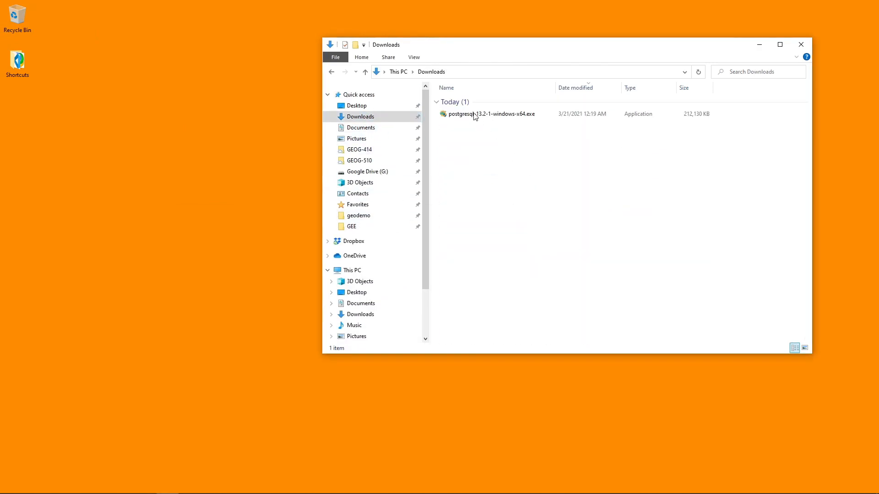
Step: Run postgresql-13.2-1-windows-x64.exe and rearrange the Downloads and setup wizard windows on the desktop
double_click(479, 115)
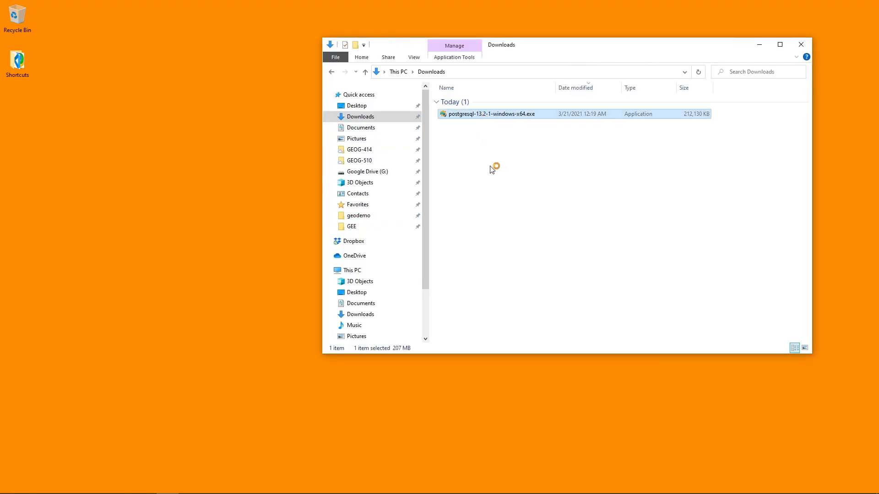
click(761, 44)
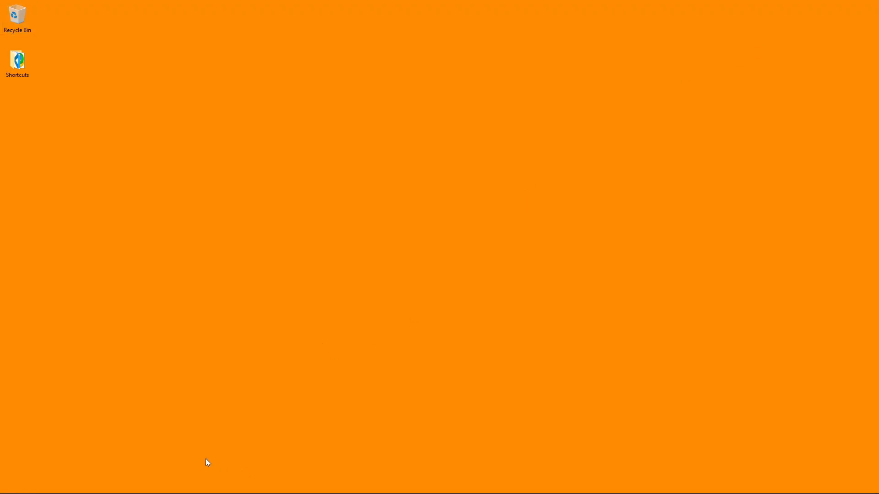
click(168, 485)
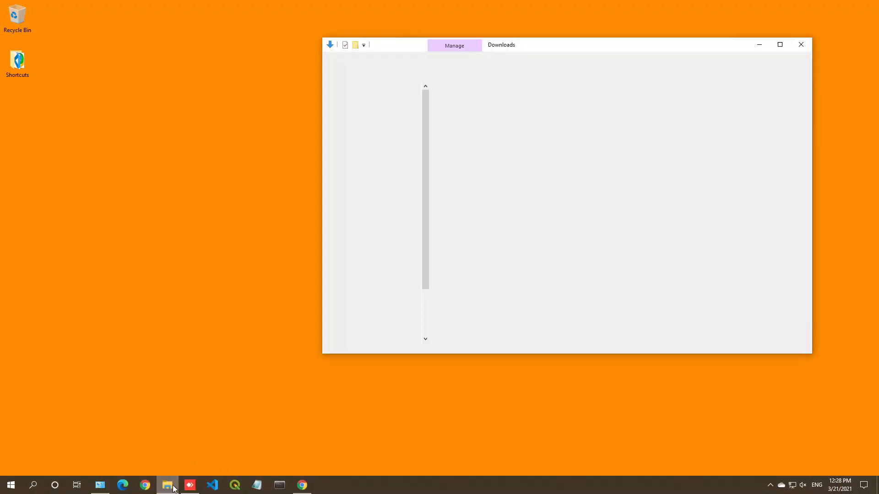
drag(651, 54, 572, 89)
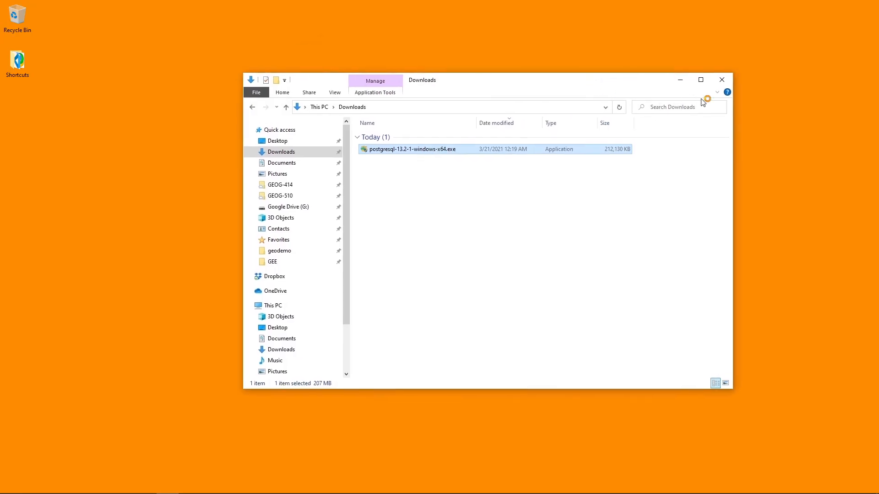
drag(734, 390, 640, 369)
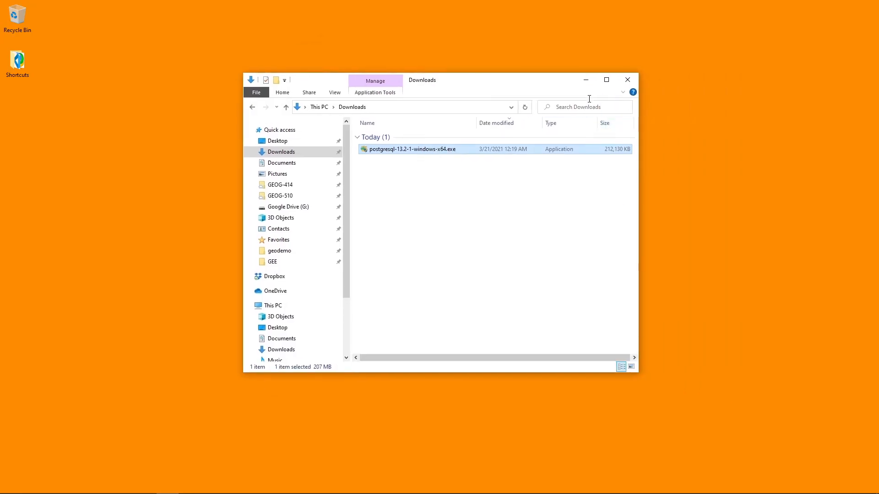
drag(561, 83, 619, 228)
click(647, 224)
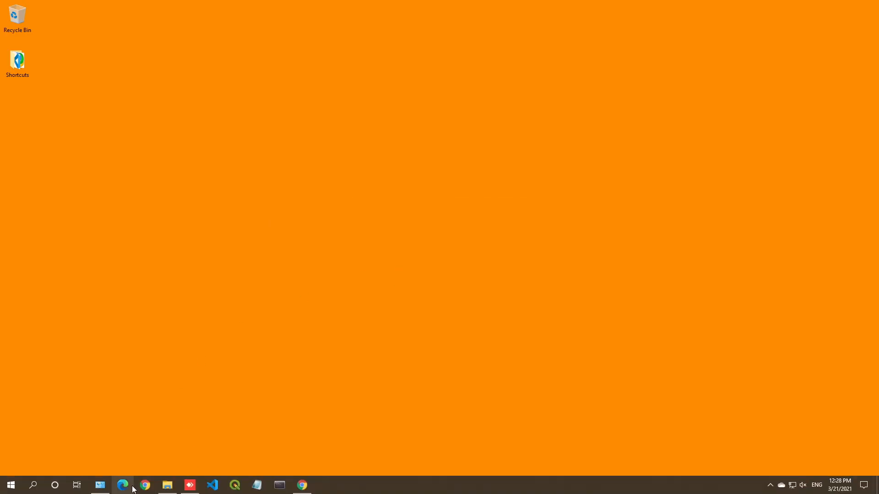
click(167, 485)
drag(553, 226, 556, 165)
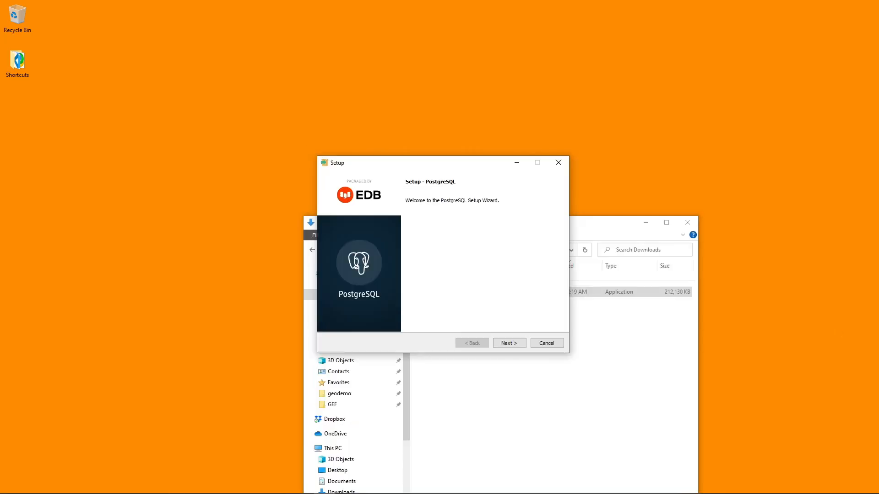
Step: Accept the installation directory C:\Program Files\PostgreSQL\13, all four components and the default data directory, with the Downloads window minimized
click(512, 345)
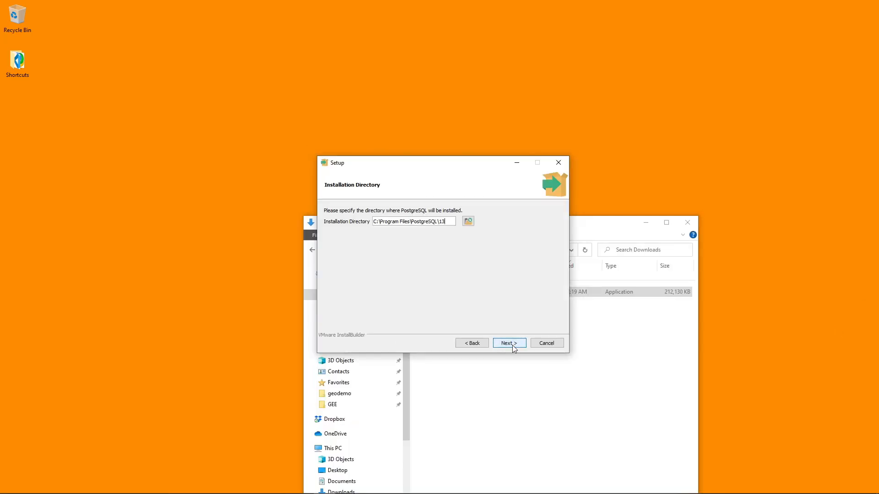
click(650, 224)
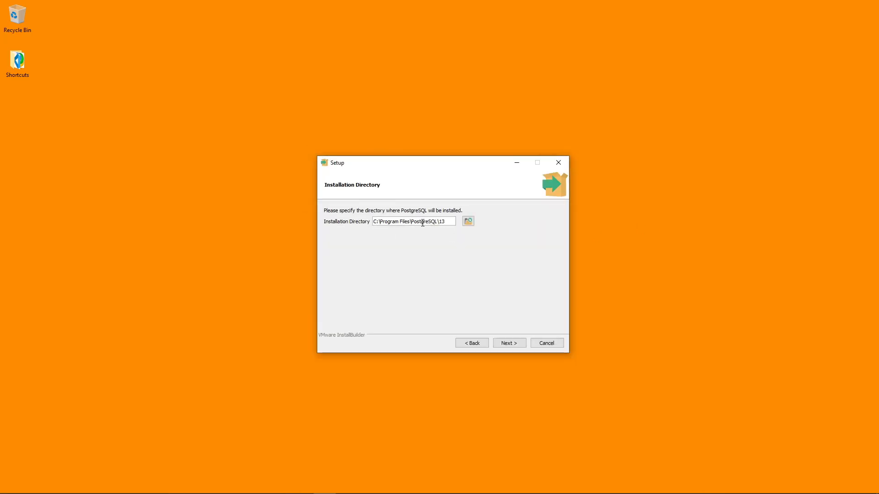
drag(444, 222, 368, 218)
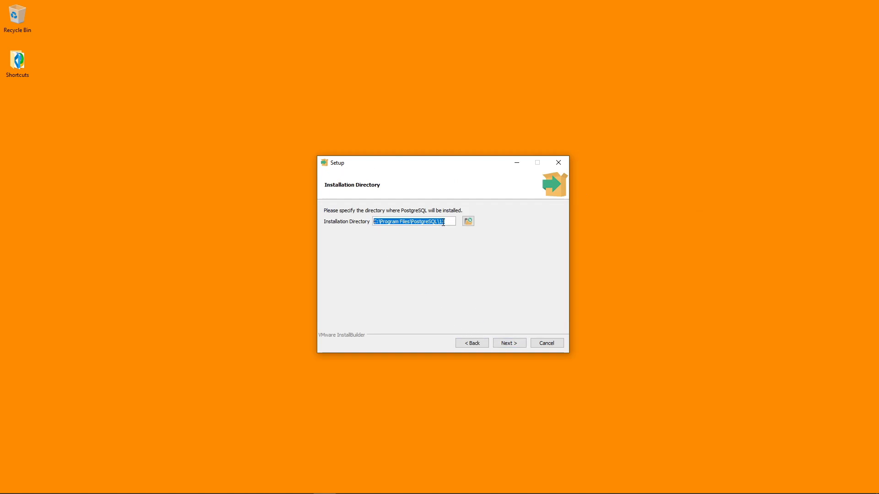
click(509, 344)
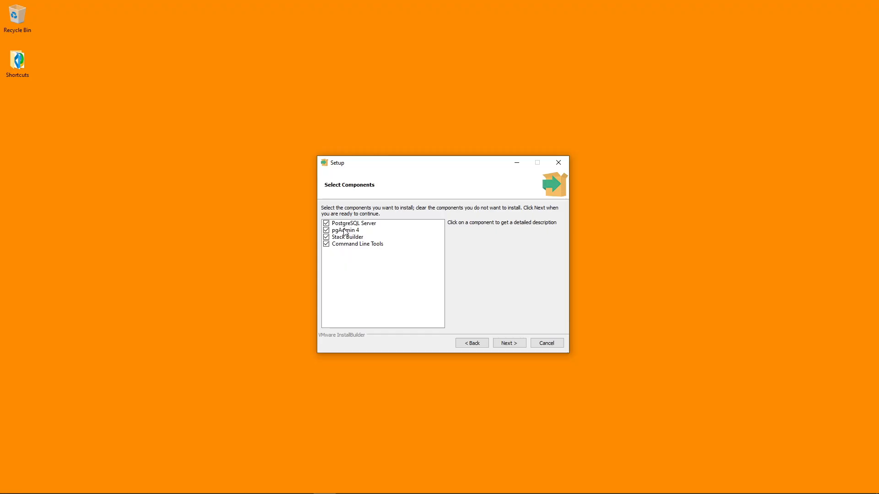
click(509, 343)
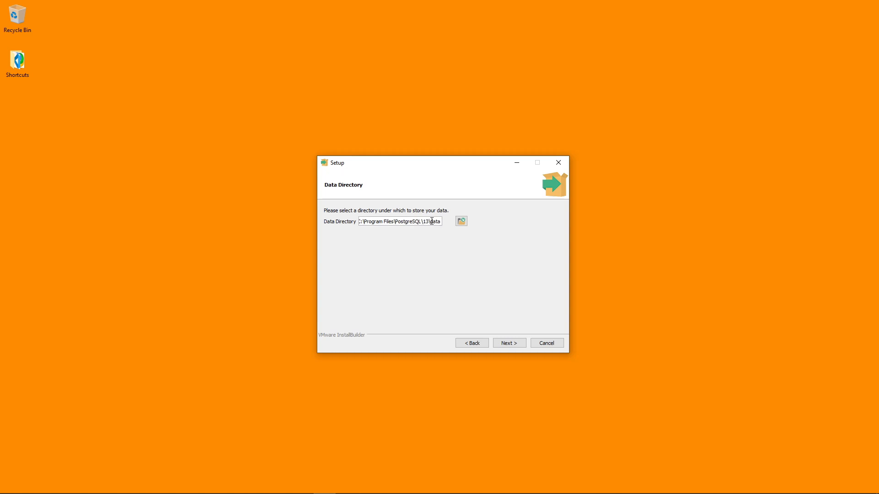
drag(432, 222, 447, 221)
click(516, 345)
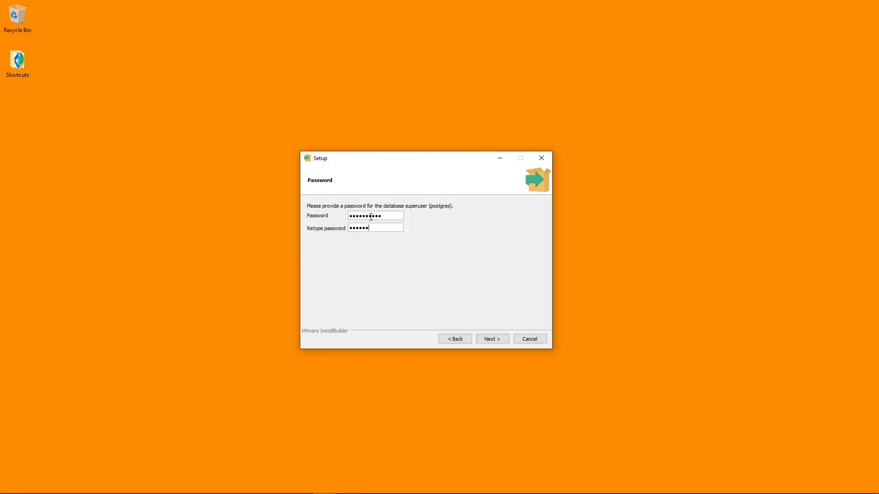
Step: Provide and retype the database superuser password, and keep 5432 as the server port
click(505, 338)
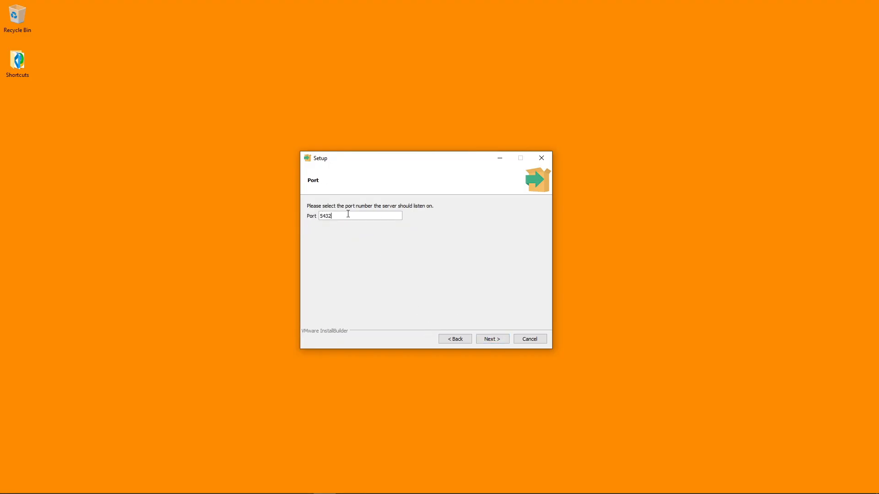
drag(347, 213, 324, 212)
click(348, 214)
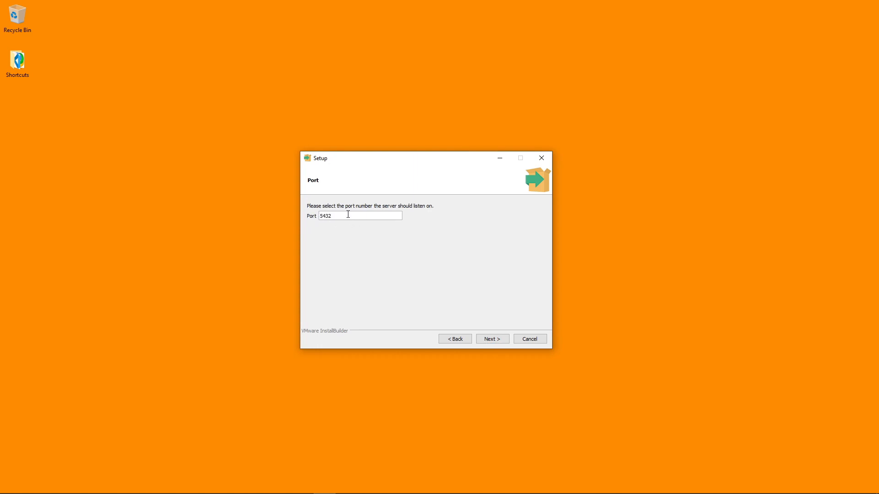
click(494, 341)
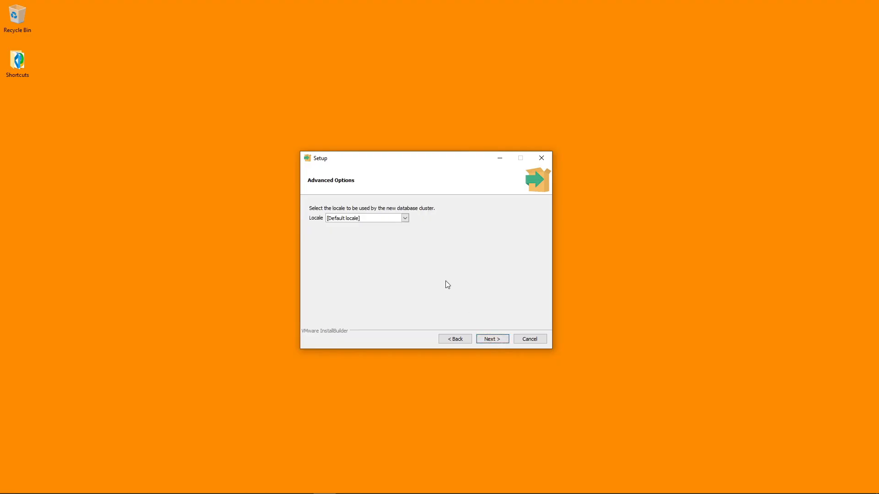
Step: Keep the default locale, install PostgreSQL, and finish setup with Stack Builder set to launch at exit
click(494, 340)
click(494, 340)
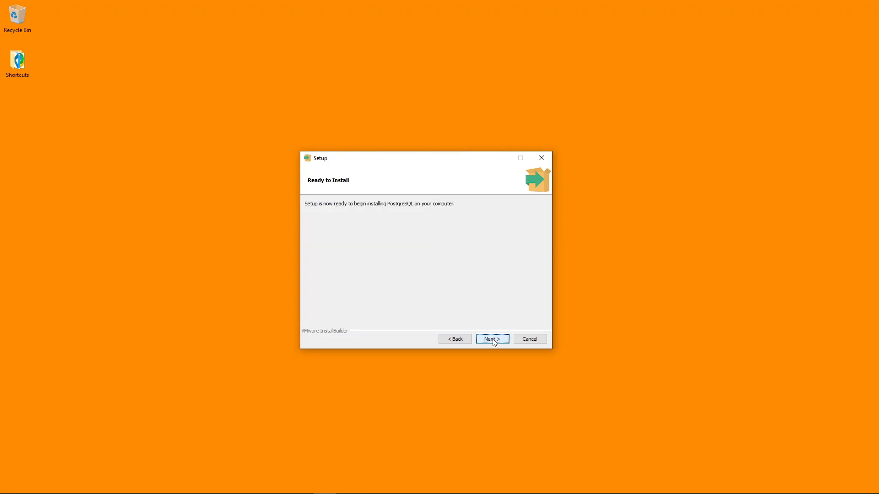
click(493, 340)
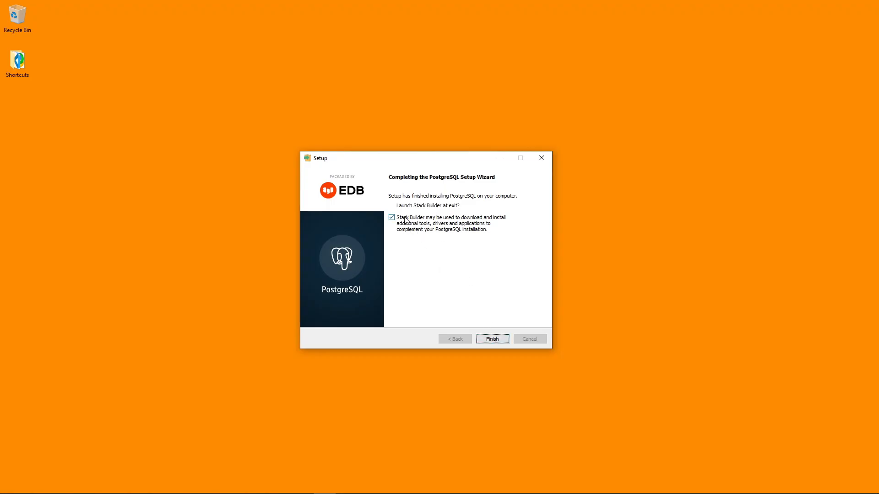
click(491, 339)
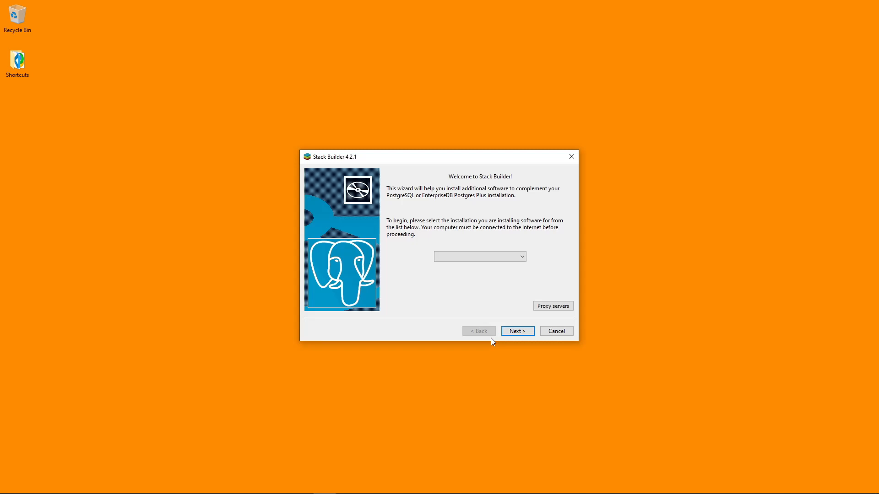
Step: Choose PostgreSQL 13 (x64) on port 5432 as the Stack Builder target installation and continue to the application list
click(506, 256)
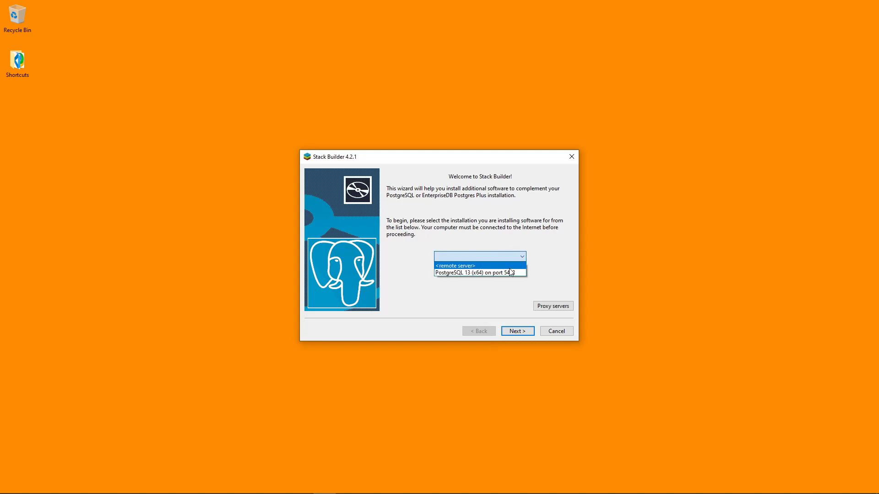
click(468, 274)
click(518, 331)
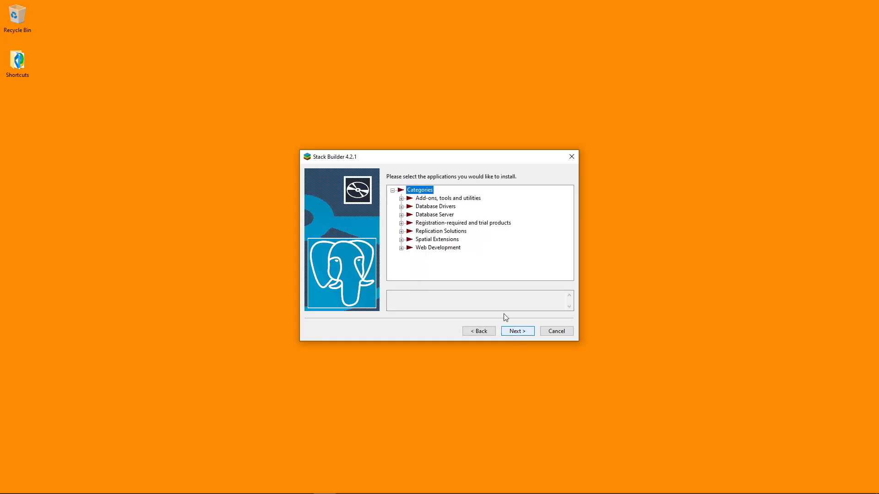
Step: Select the PostGIS 3.1 Bundle for PostgreSQL 13 (64 bit) v3.1.1 under Spatial Extensions
drag(448, 158, 438, 152)
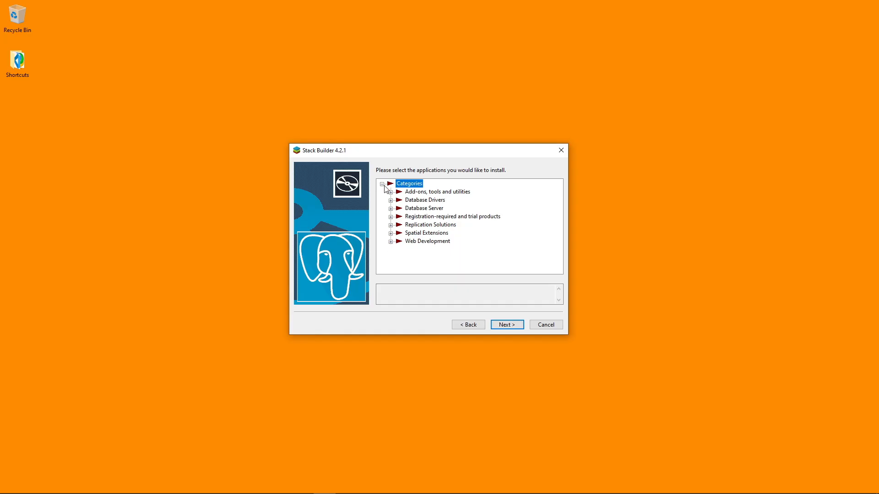
click(391, 234)
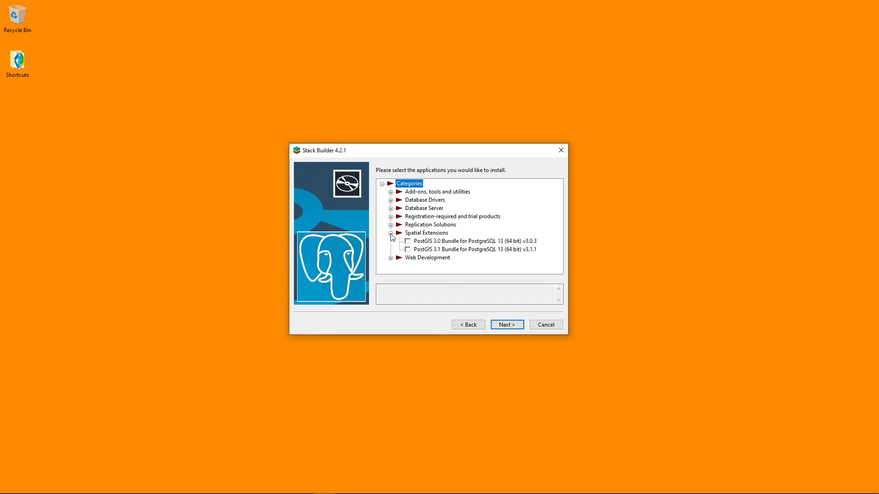
click(414, 251)
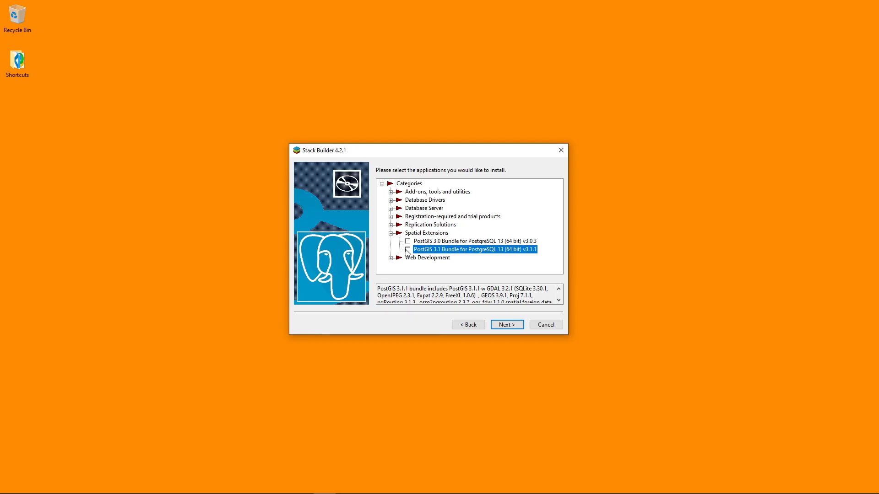
click(407, 250)
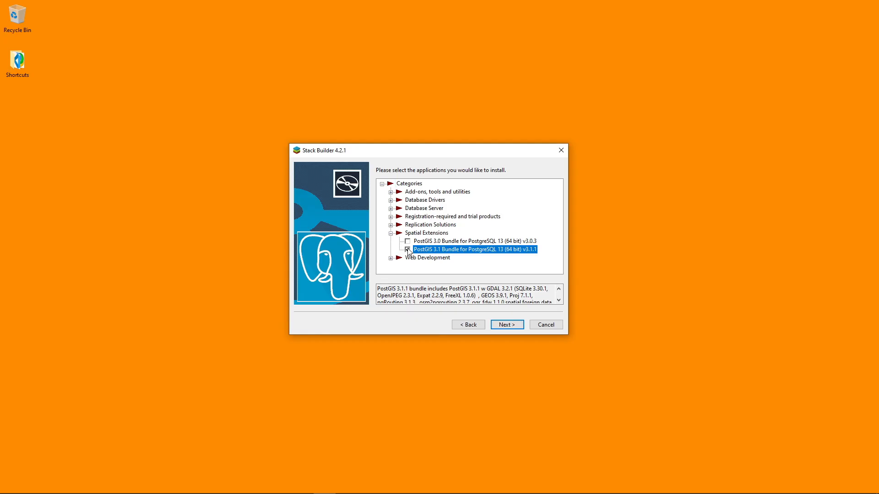
Step: Select Npgsql v3.2.6-3, pgJDBC v42.2.18-1 and psqlODBC (64 bit) v13.00.0000-1 under Database Drivers, and continue to the selection review
click(391, 200)
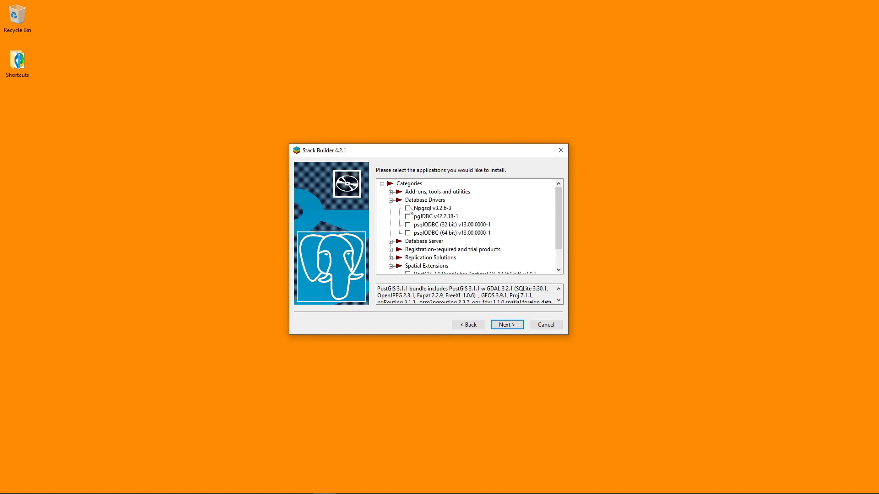
click(410, 210)
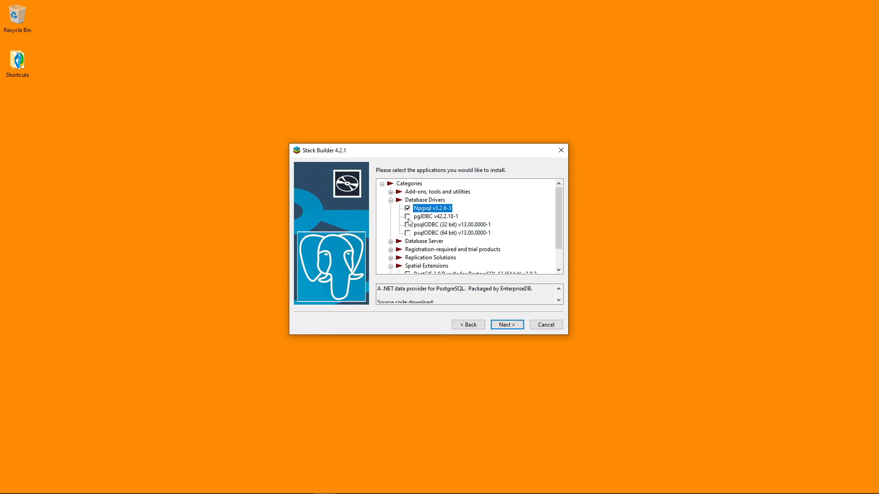
click(409, 218)
click(408, 234)
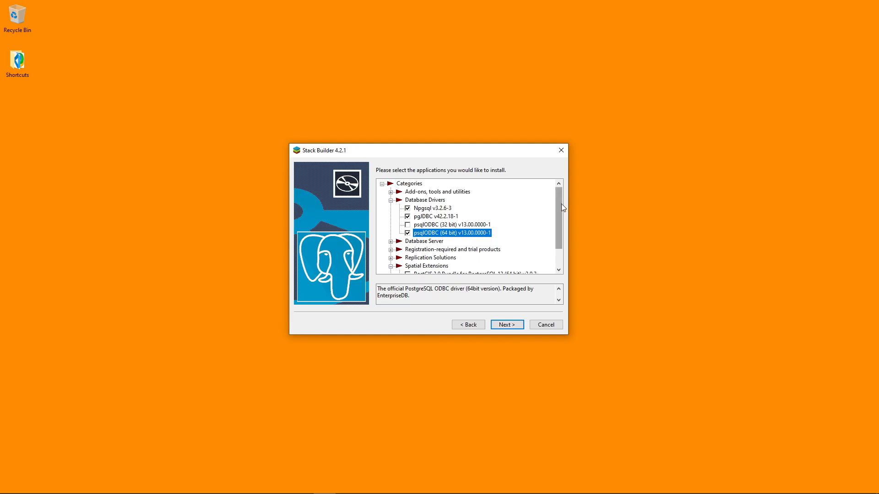
drag(561, 205, 409, 219)
drag(558, 215, 558, 232)
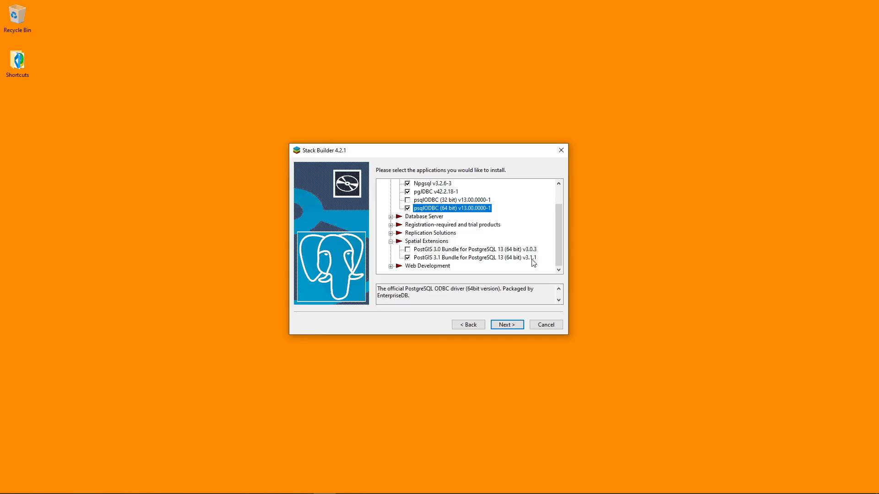
click(508, 324)
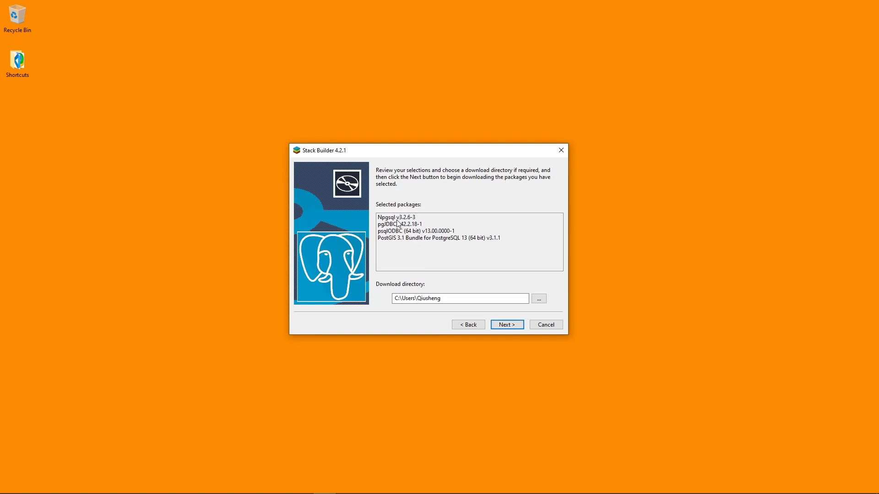
Step: Set the download directory to the Downloads folder and start downloading the selected packages
click(440, 298)
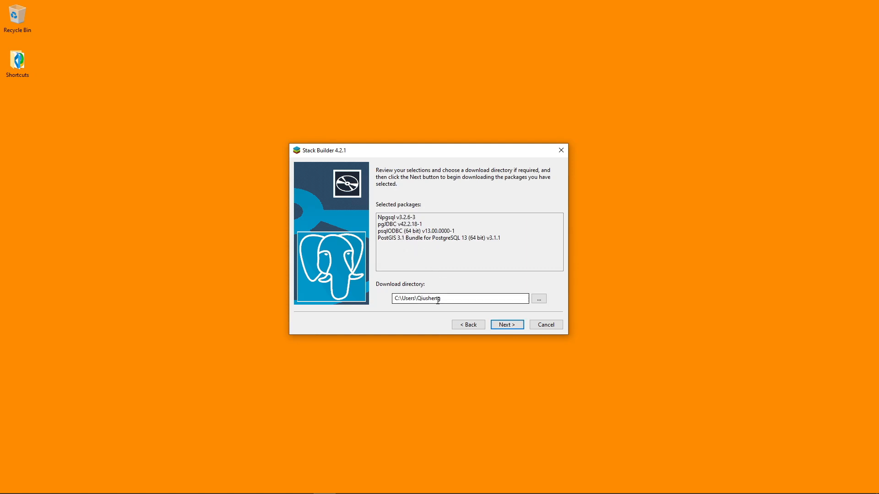
click(538, 299)
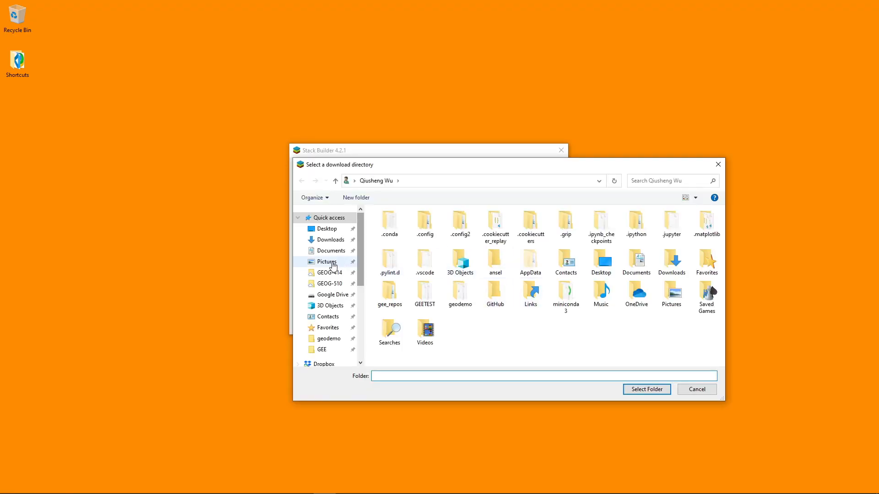
click(327, 239)
click(646, 389)
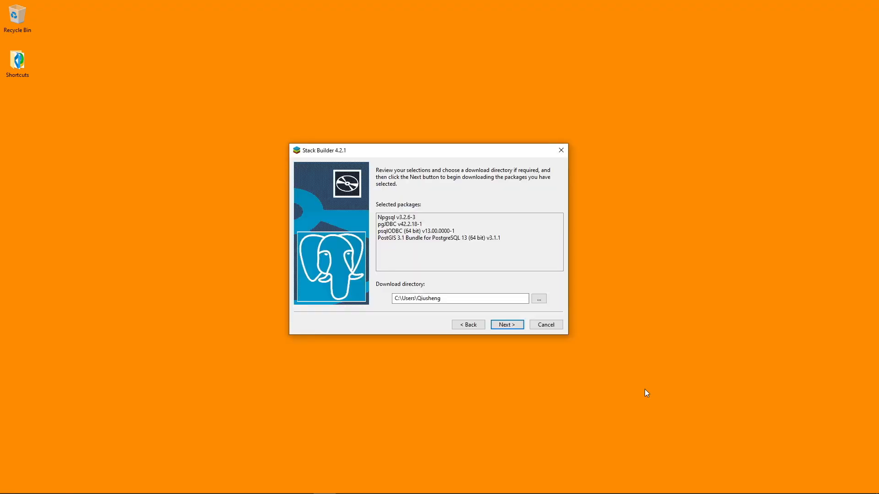
click(504, 326)
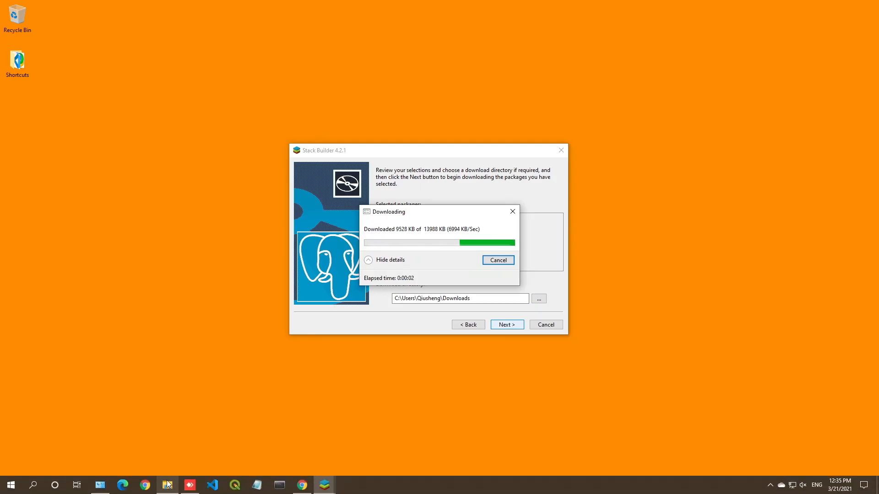
Step: Place the Downloads folder window beside Stack Builder and monitor the package installers being downloaded
click(168, 485)
drag(514, 230, 798, 156)
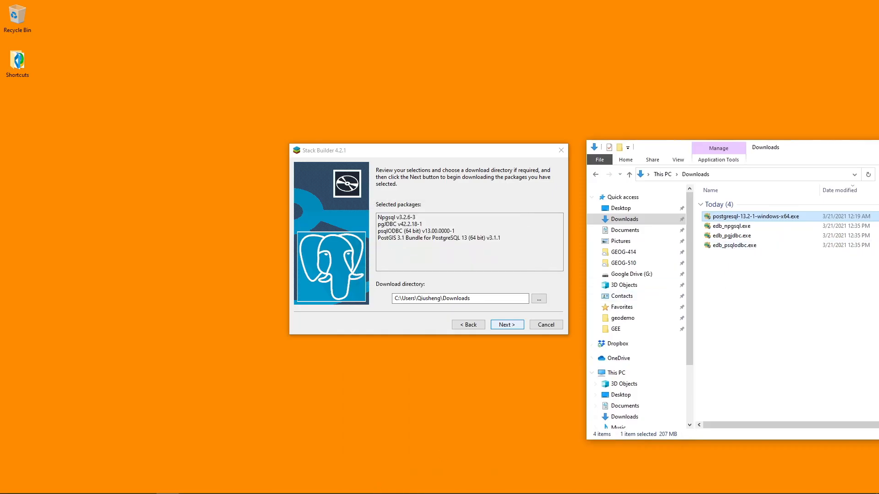
click(507, 326)
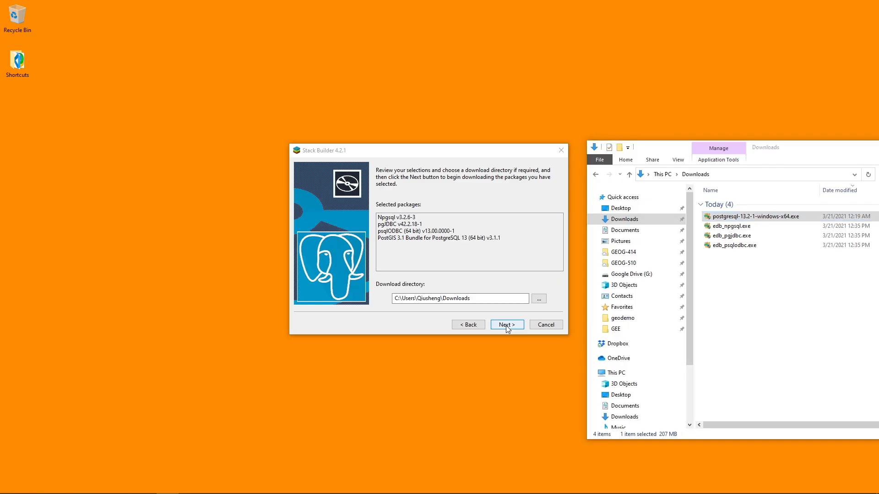
mouse_move(321, 492)
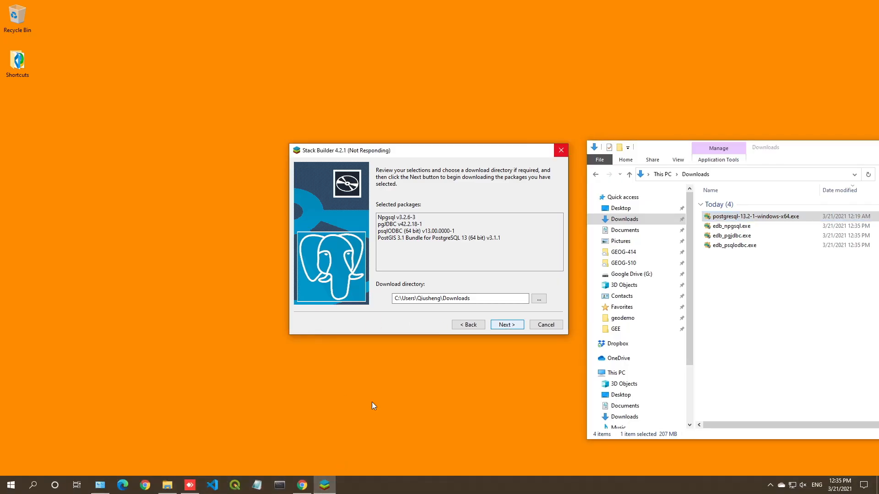
drag(476, 153, 421, 150)
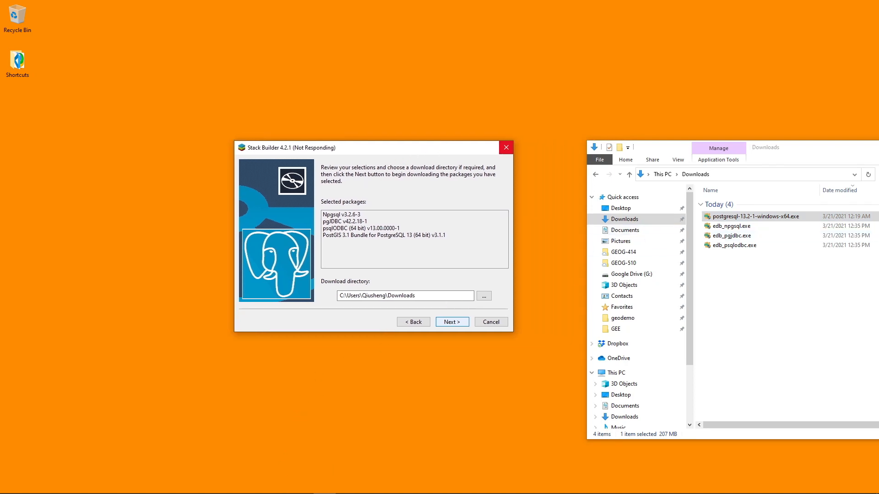
Step: Decline closing the Stack Builder wizard and bring its download progress window to the front until the downloads finish
mouse_move(325, 484)
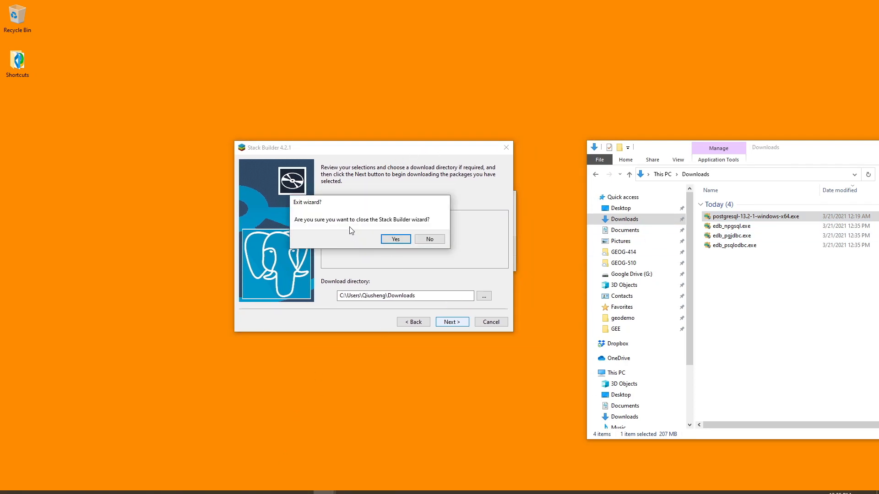
click(430, 239)
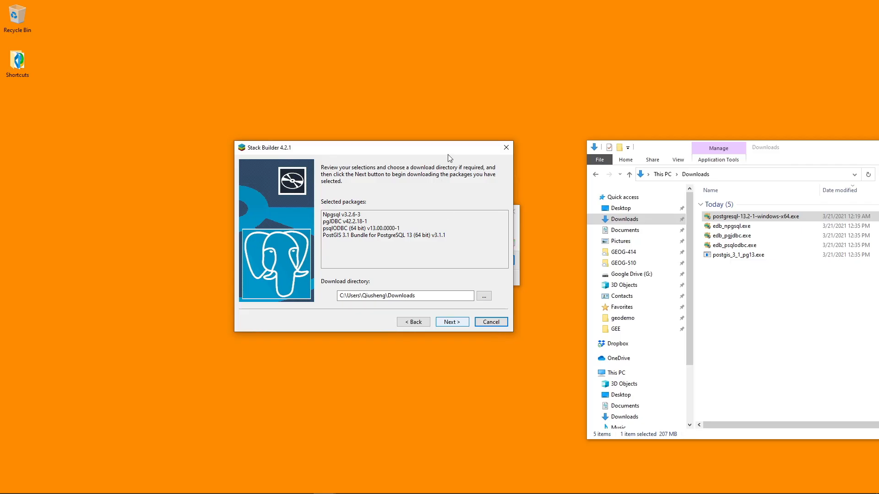
click(518, 251)
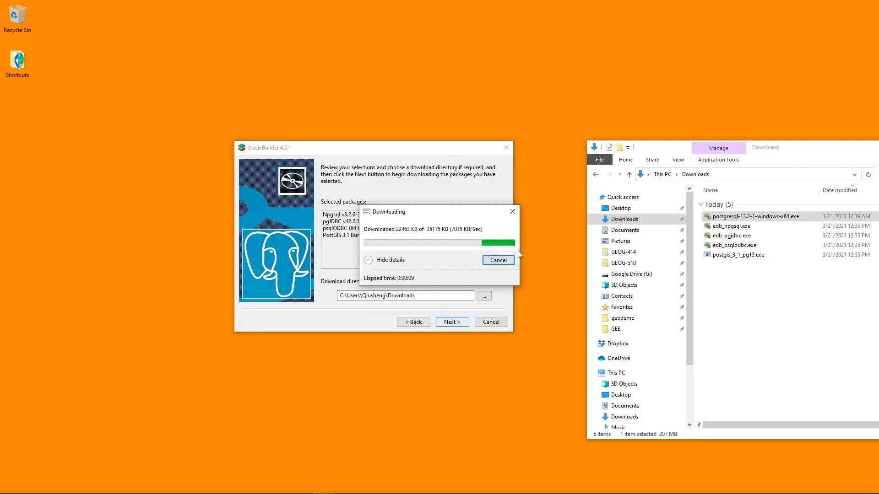
drag(464, 212, 479, 203)
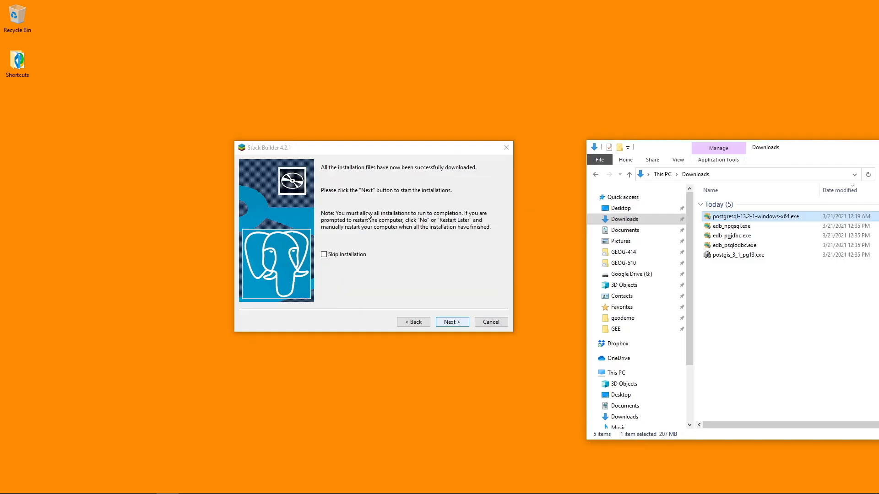
Step: Start the package installations and install Npgsql for Microsoft .Net 4.5 in C:\Program Files (x86)\PostgreSQL\Npgsql
click(449, 325)
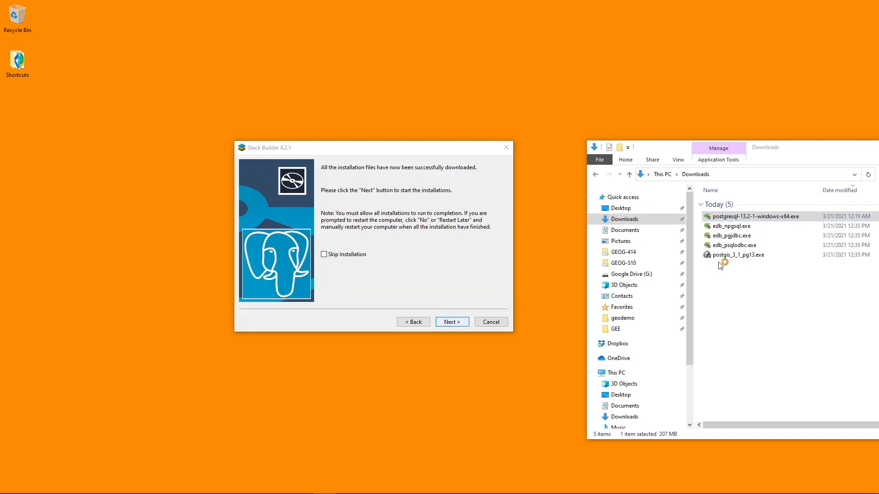
drag(790, 156, 732, 137)
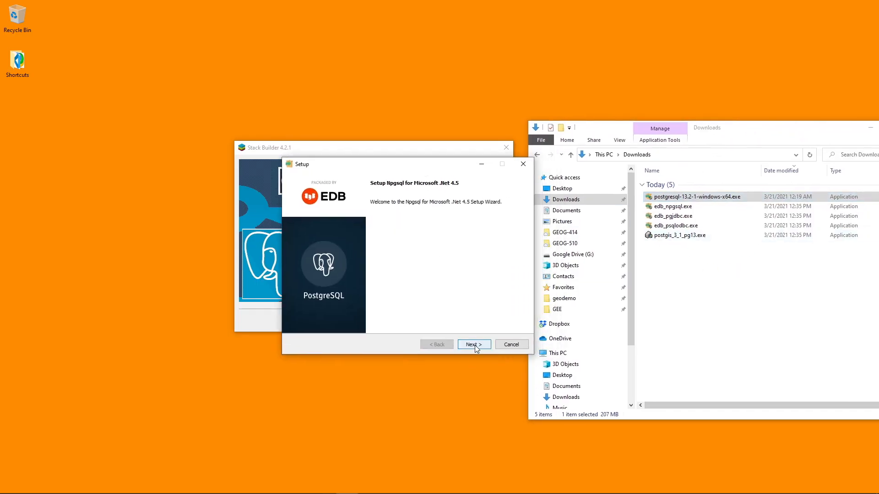
click(474, 345)
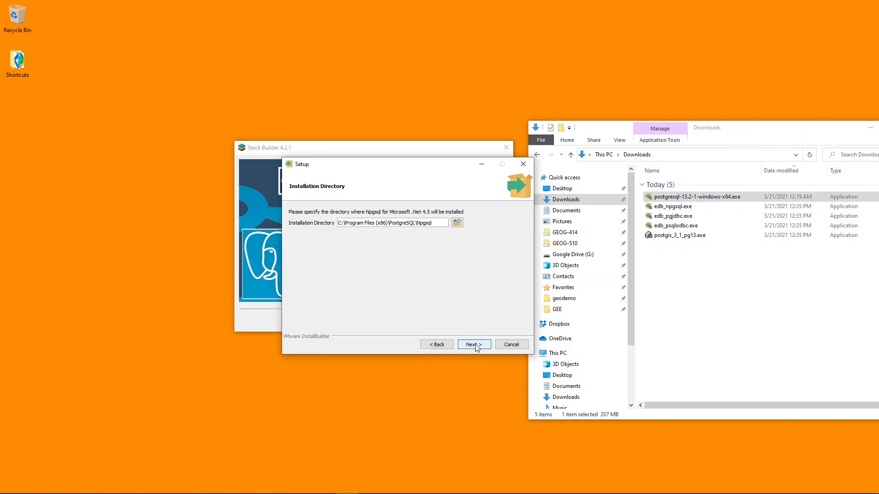
click(472, 345)
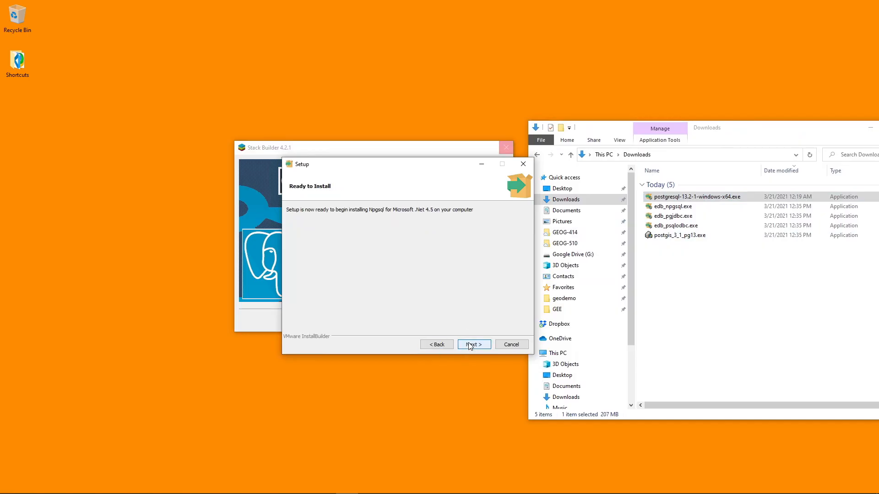
click(471, 345)
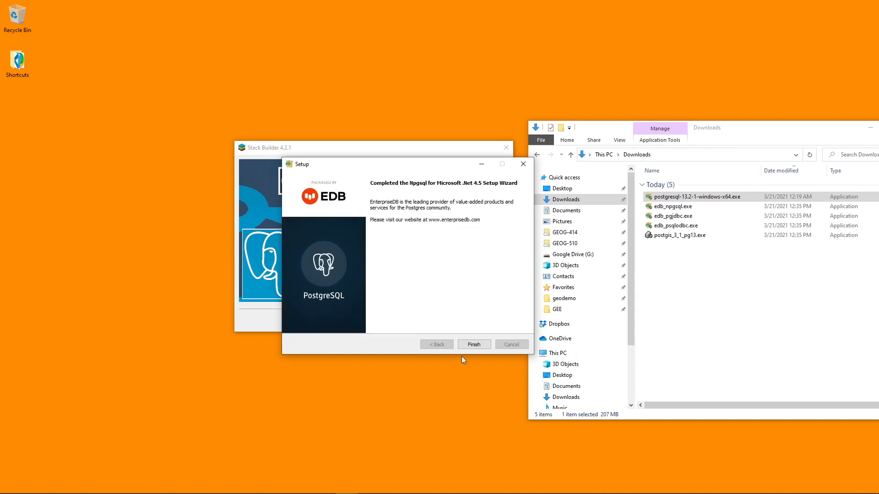
click(478, 346)
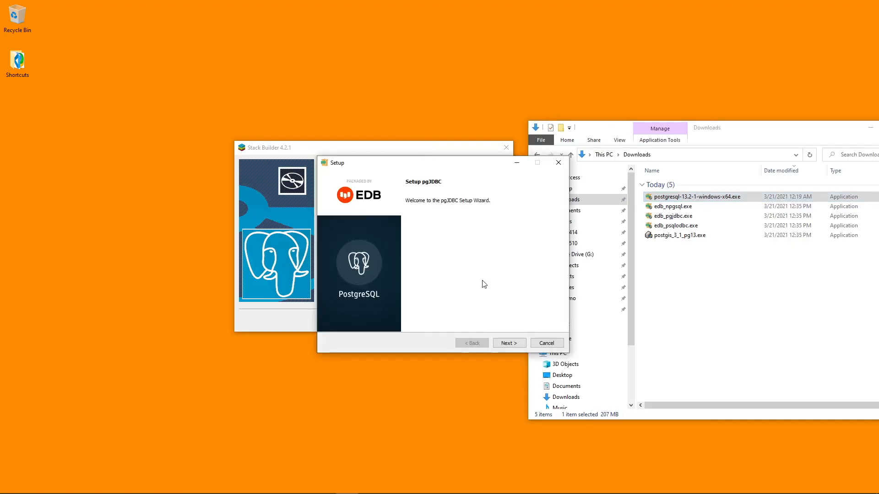
Step: Install pgJDBC in the default directory and finish its setup wizard
click(506, 343)
click(506, 344)
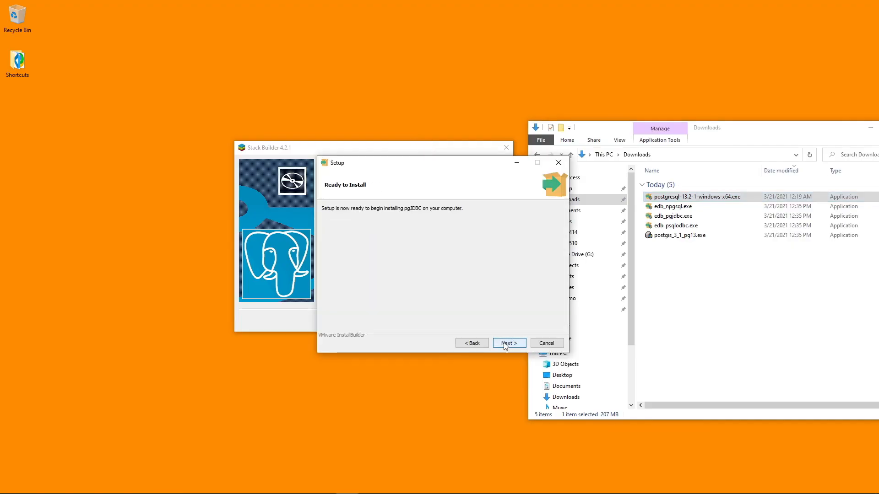
click(506, 344)
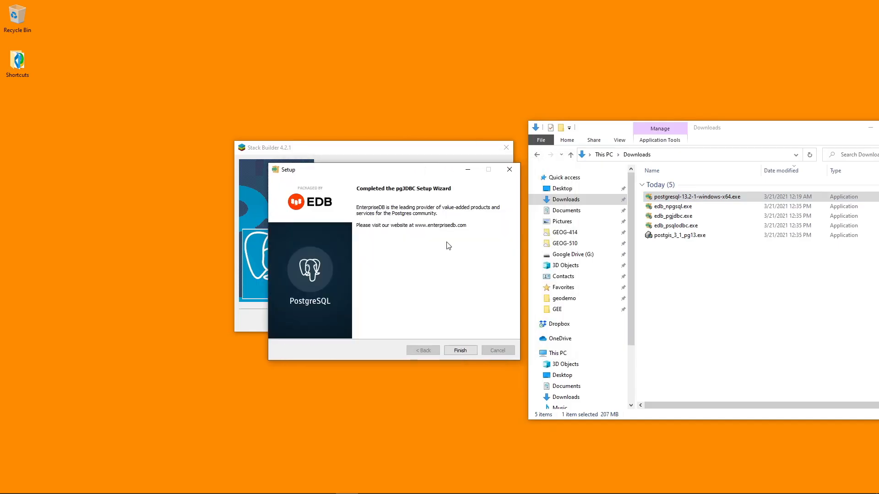
click(461, 350)
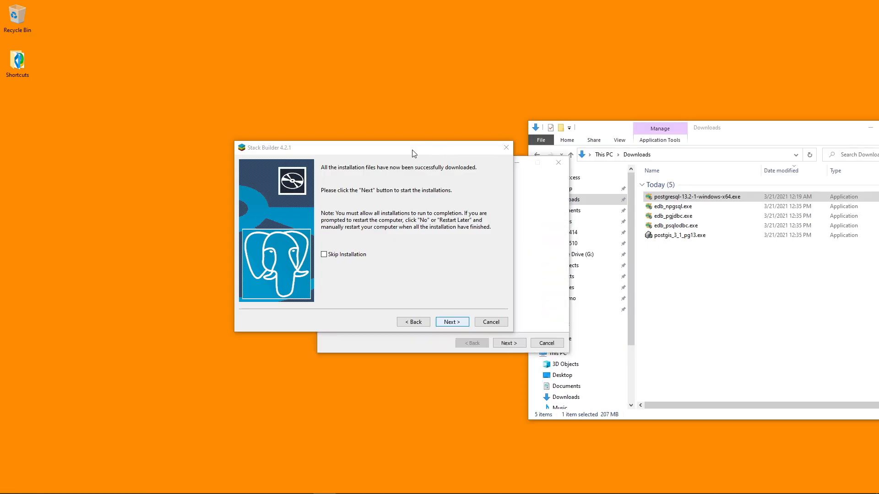
Step: Install psqlODBC in C:\Program Files\PostgreSQL\psqlODBC and finish its setup wizard
click(509, 343)
click(510, 343)
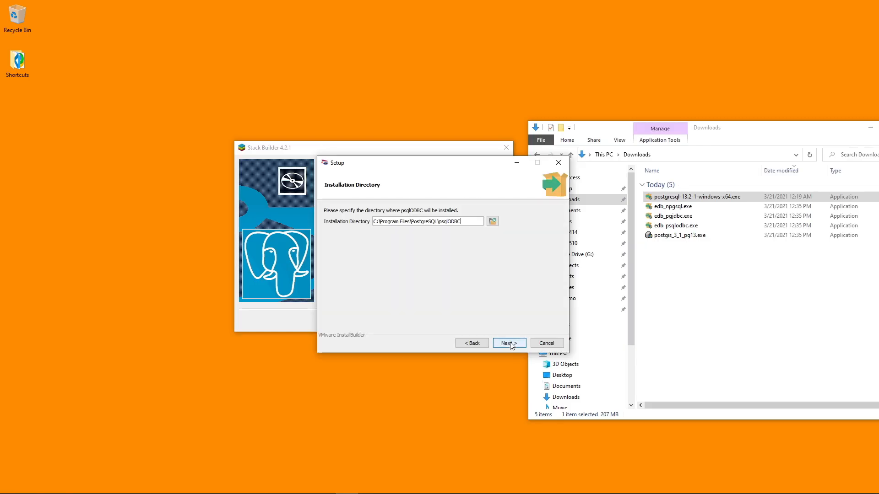
click(510, 343)
click(509, 344)
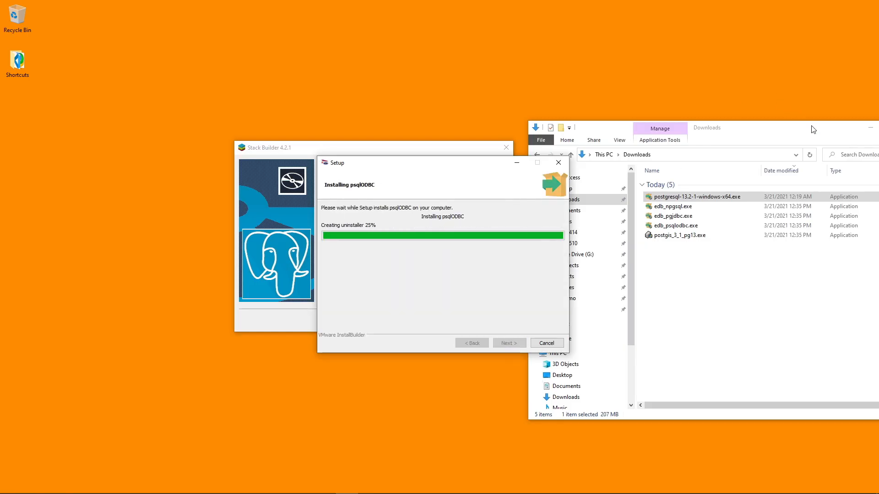
drag(813, 130, 758, 131)
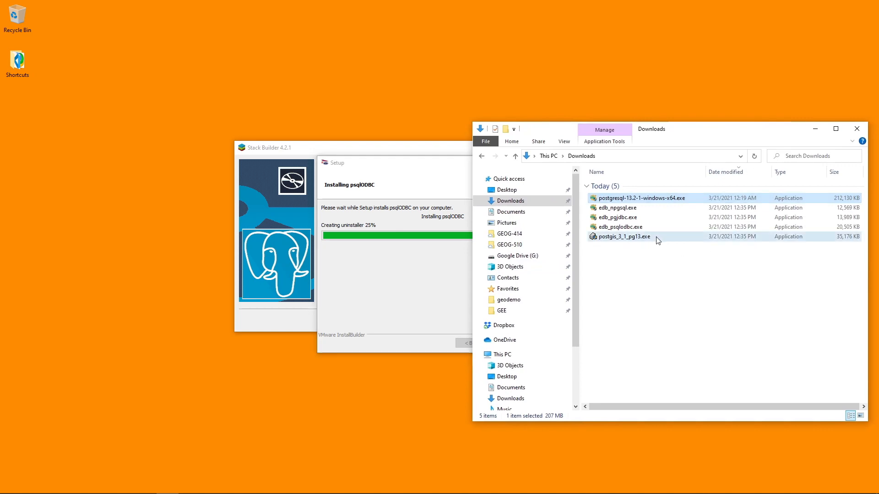
click(841, 239)
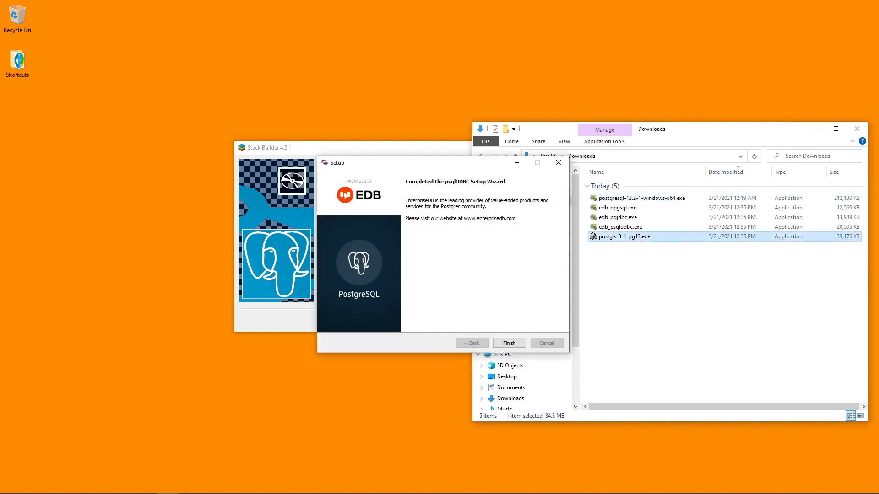
click(431, 346)
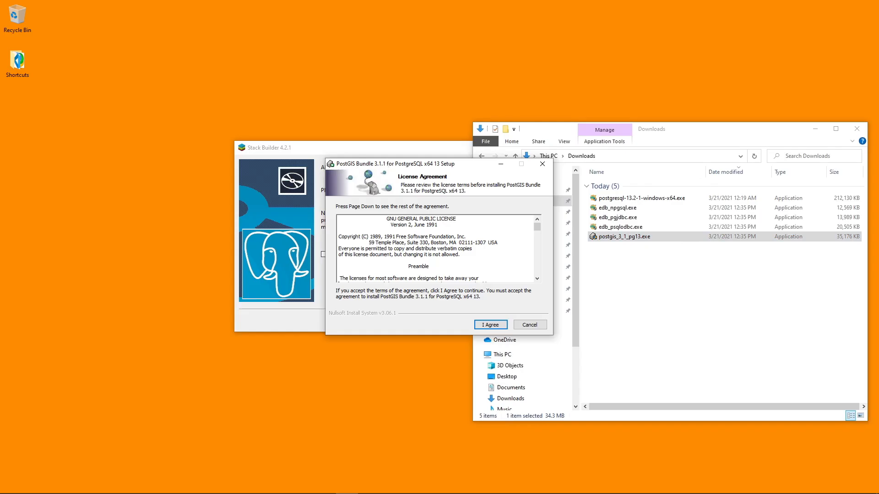
Step: Accept the PostGIS Bundle licence, include the Create spatial database component, and keep C:\Program Files\PostgreSQL\13 as the destination folder
drag(385, 161, 376, 167)
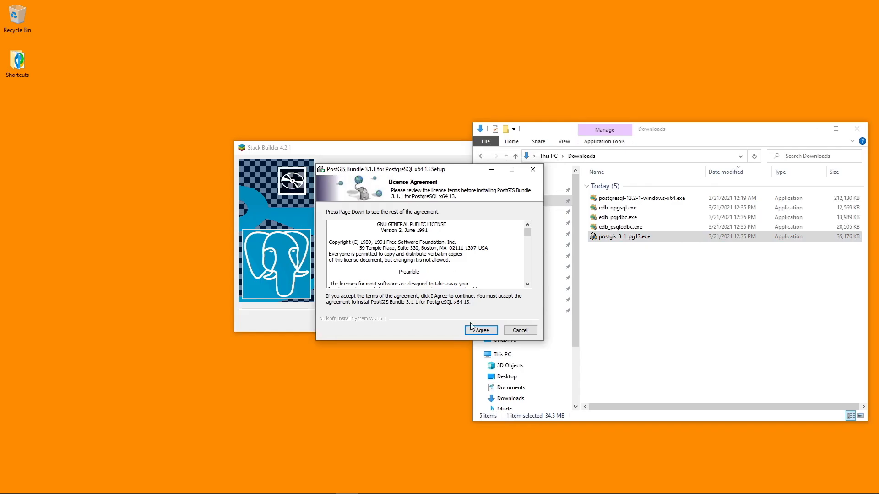
click(483, 331)
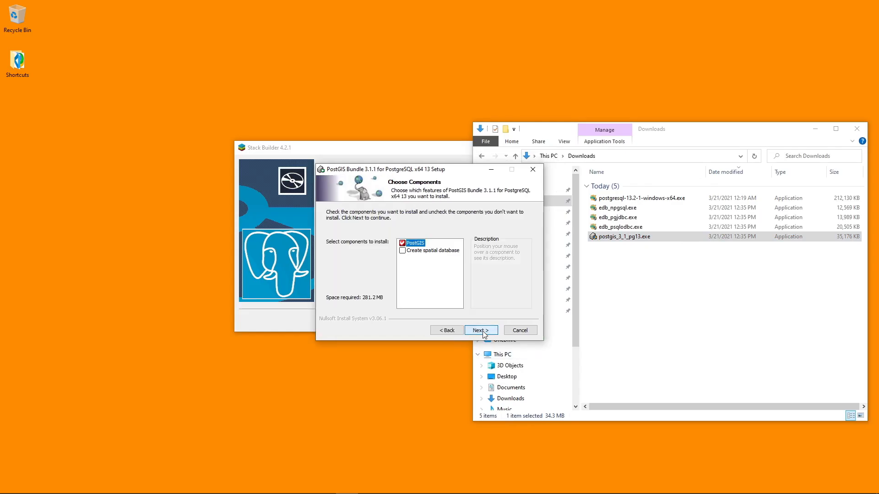
click(402, 251)
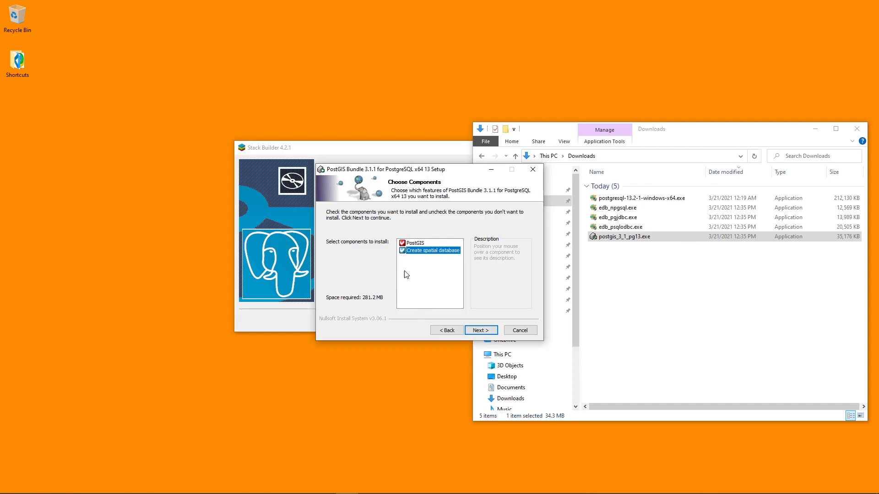
click(487, 332)
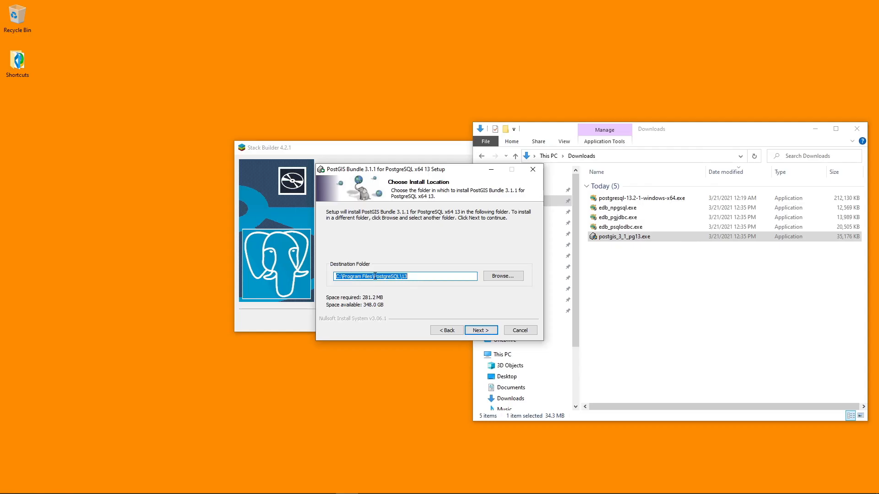
click(398, 278)
click(485, 331)
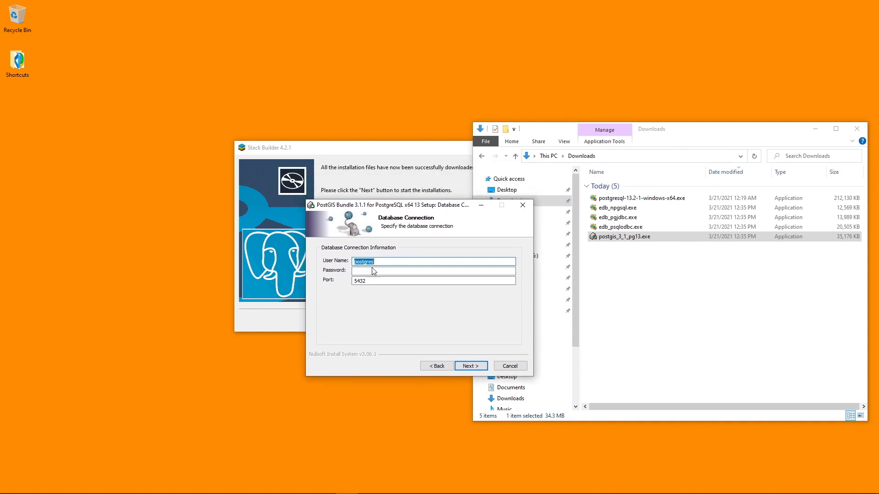
Step: Enter the database password for the postgres user on port 5432 and start installing PostGIS with the spatial database postgis_31_sample
click(358, 272)
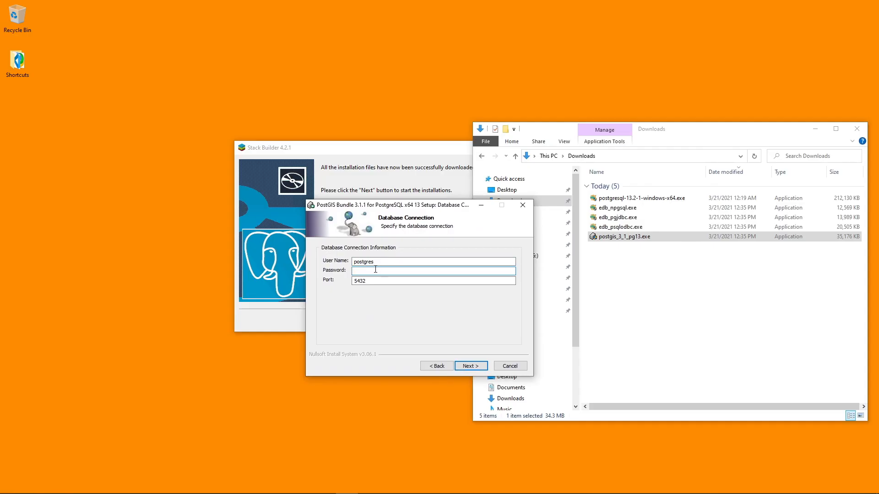
drag(437, 206, 417, 207)
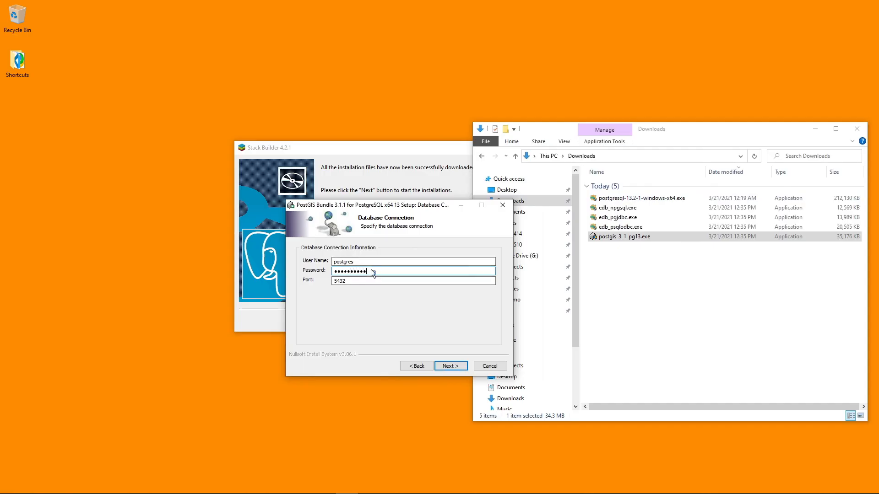
click(449, 366)
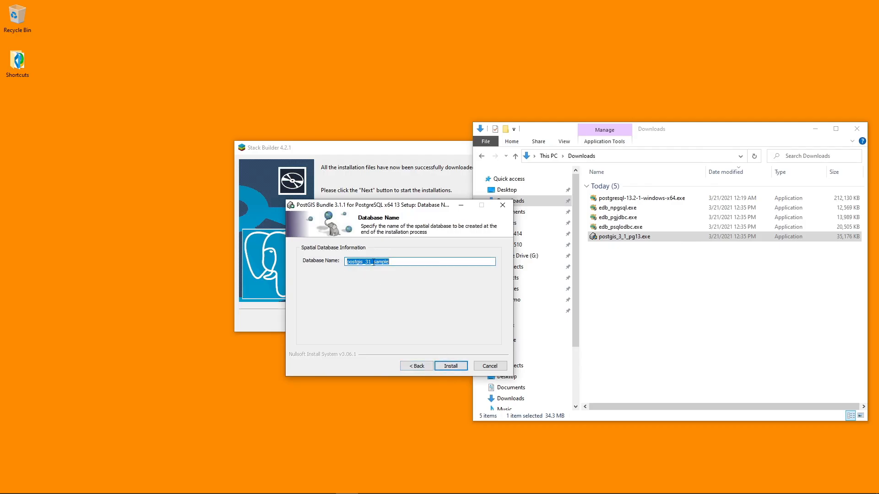
click(453, 367)
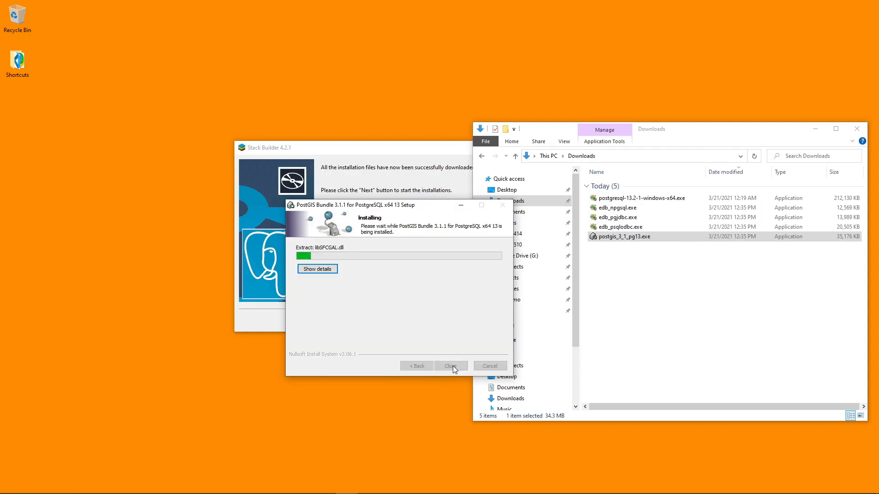
drag(453, 210, 418, 217)
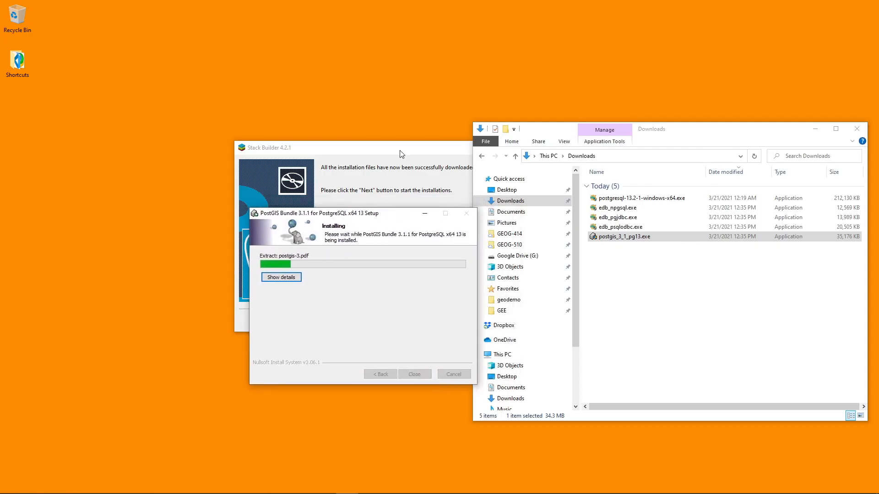
click(405, 148)
click(312, 354)
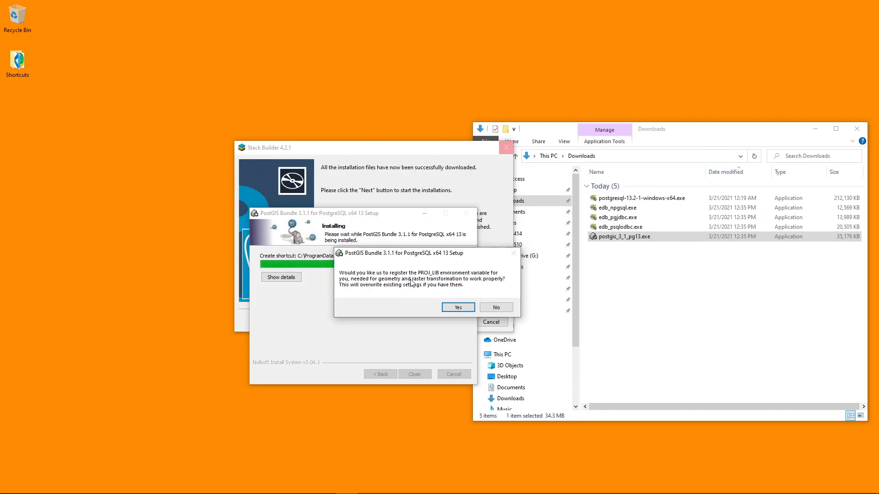
Step: Agree to register the PROJ_LIB and GDAL_DATA environment variables and accept the remaining PostGIS setup prompts
click(455, 308)
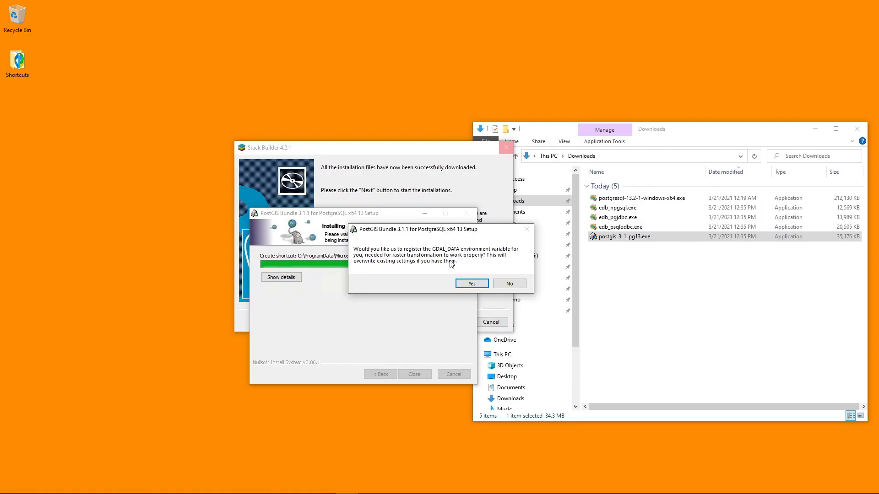
click(473, 285)
click(467, 286)
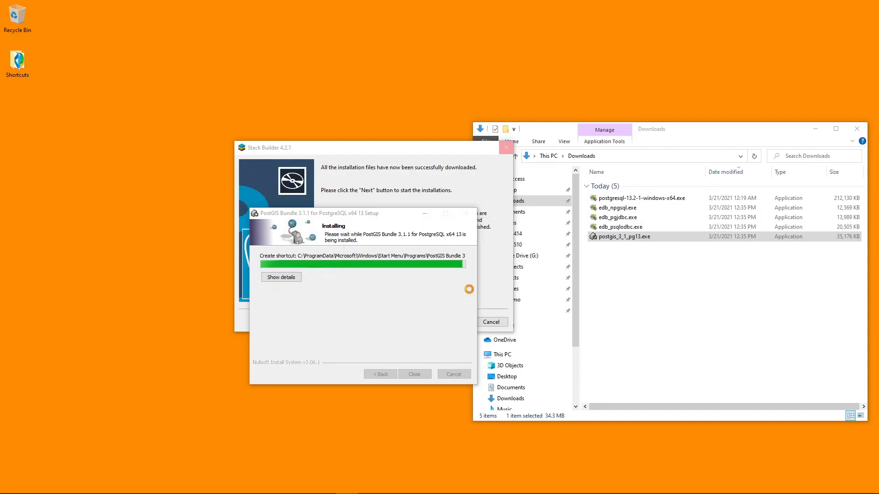
click(468, 286)
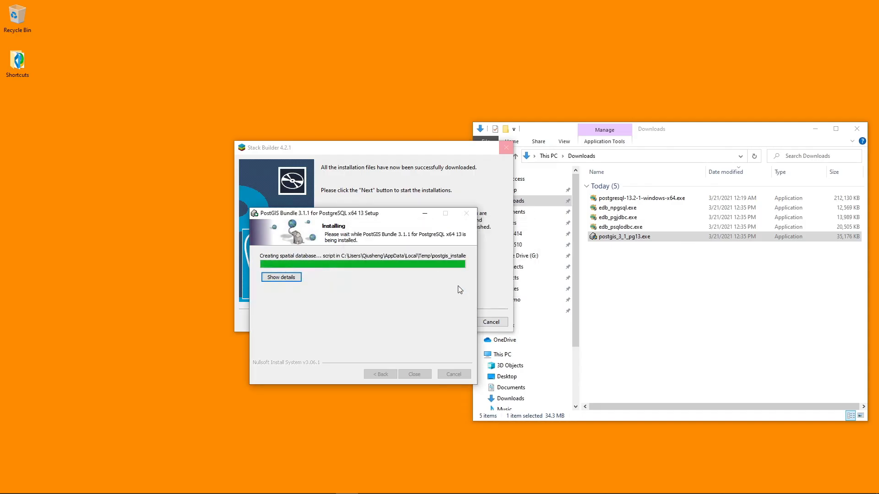
Step: Close the completed PostGIS Bundle setup and finish the Stack Builder wizard
drag(379, 217, 647, 174)
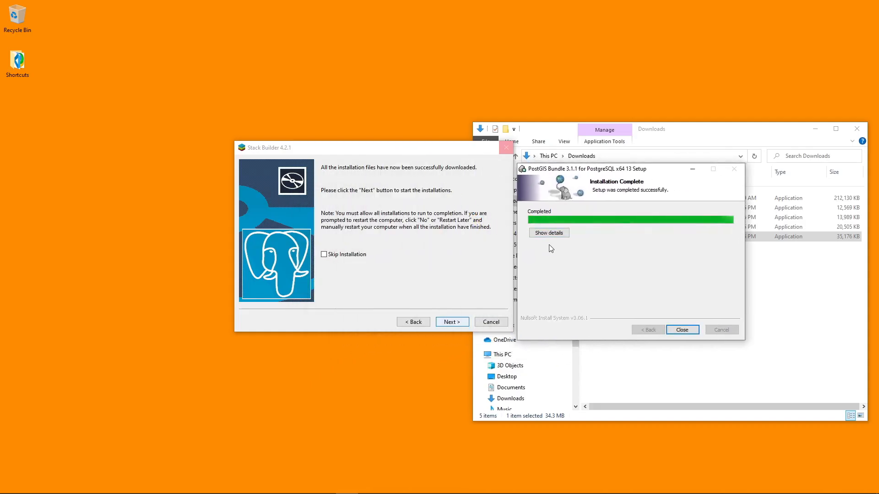
click(686, 330)
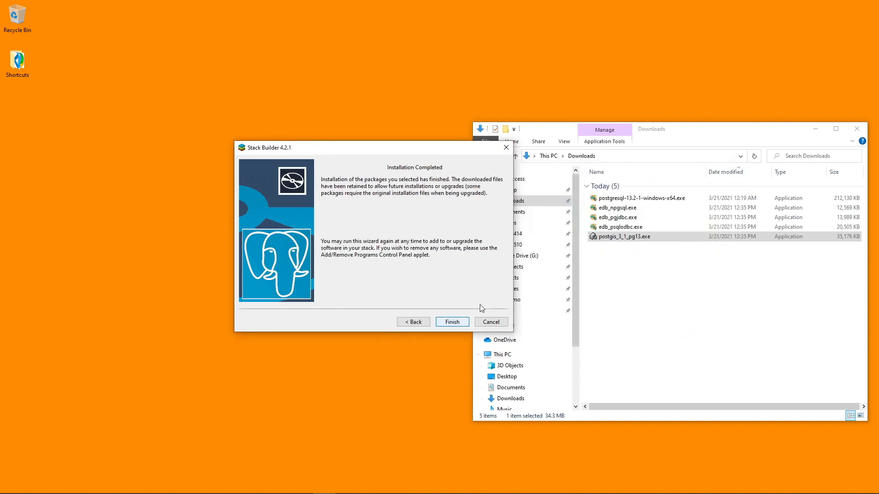
click(449, 323)
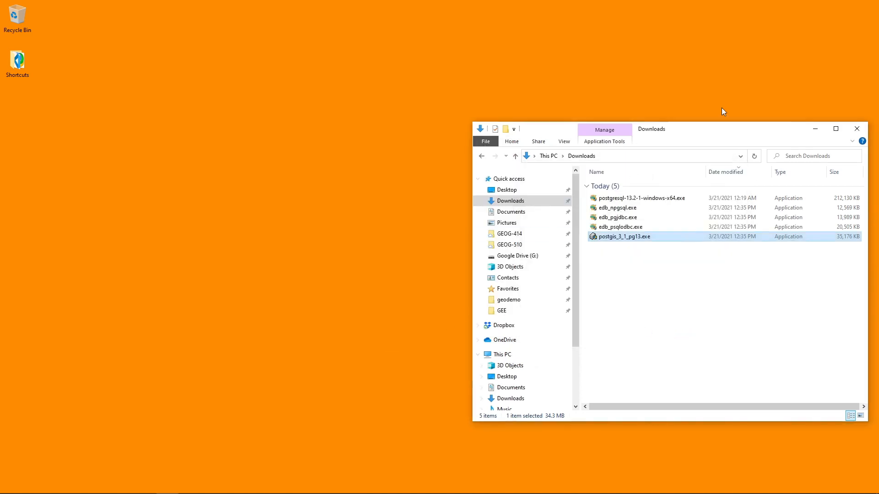
Step: Close the Downloads folder window and launch Application Stack Builder from the PostgreSQL 13 program group
drag(748, 132, 604, 110)
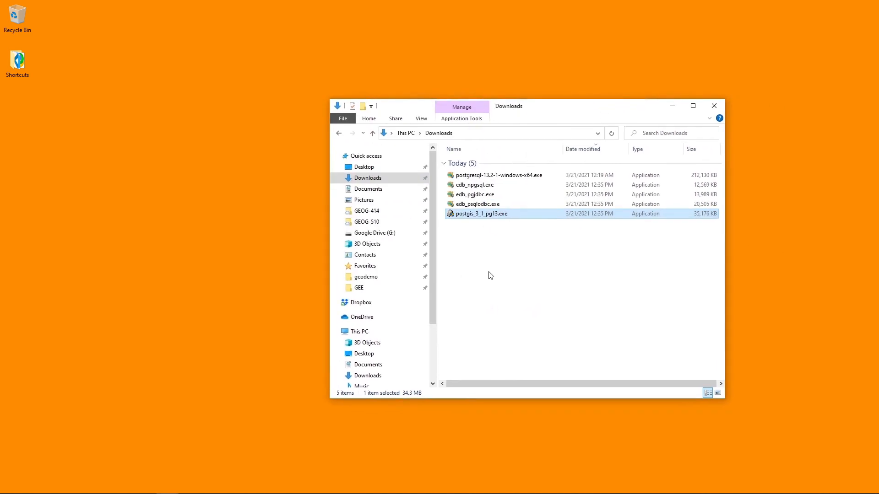
click(712, 106)
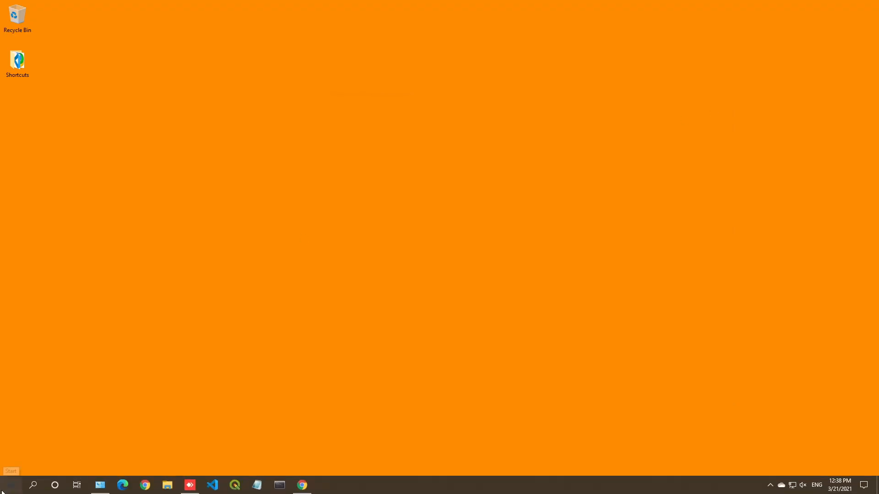
click(2, 491)
scroll(86, 380, down, 10)
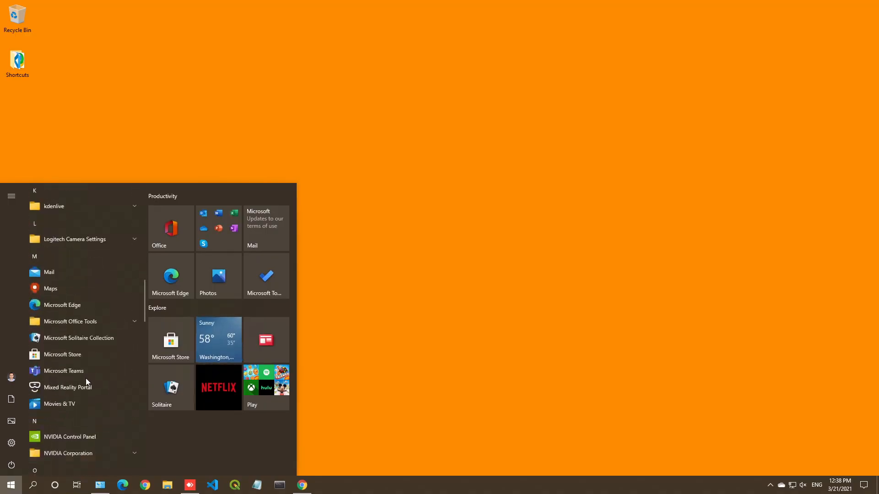
scroll(86, 383, down, 6)
scroll(86, 378, up, 3)
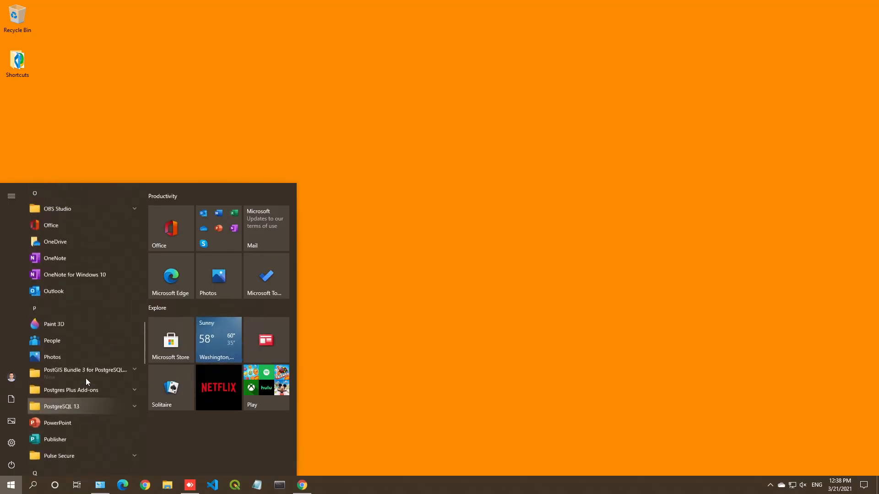
scroll(86, 380, down, 3)
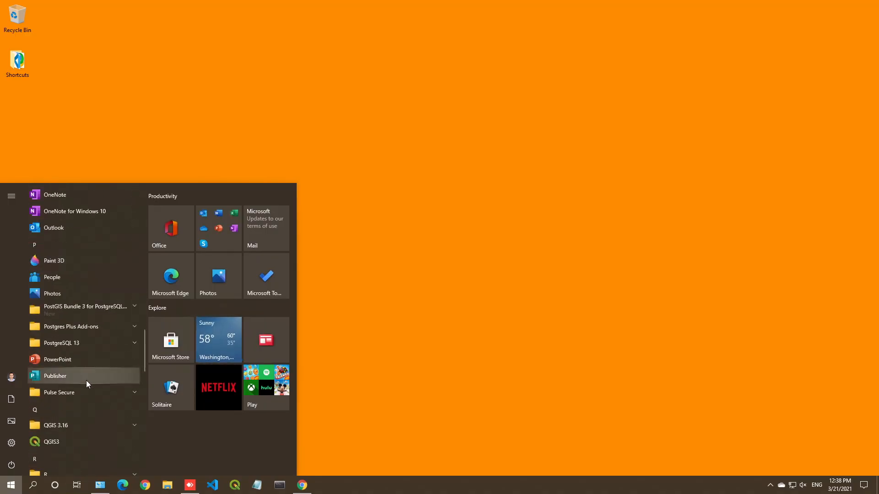
click(92, 342)
scroll(100, 348, down, 5)
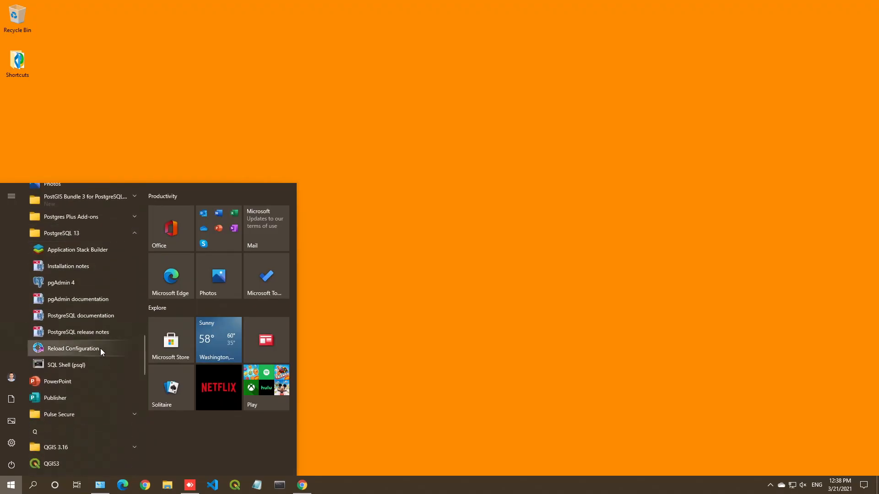
click(79, 249)
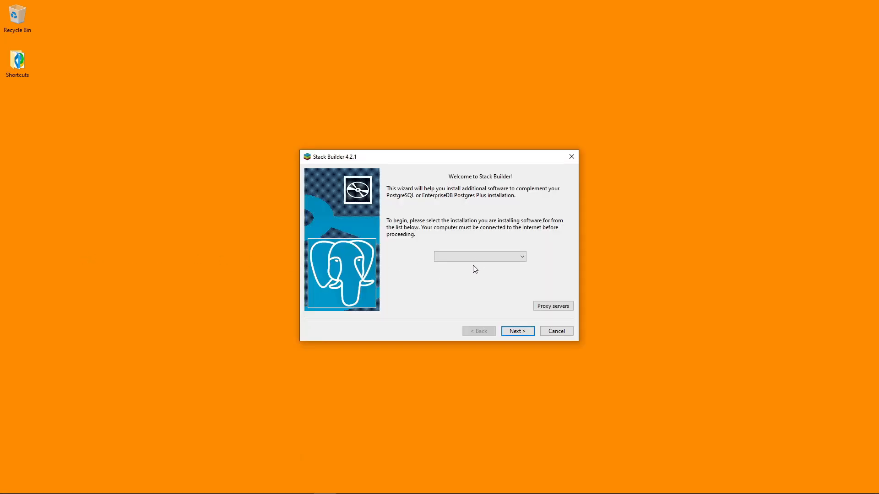
Step: Select the PostgreSQL 13 installation in Stack Builder and continue to the application categories
click(478, 257)
click(479, 272)
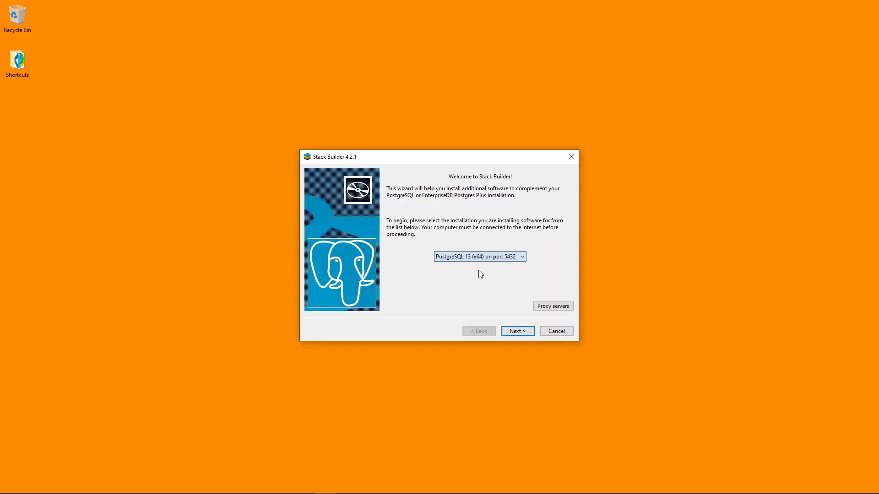
click(517, 332)
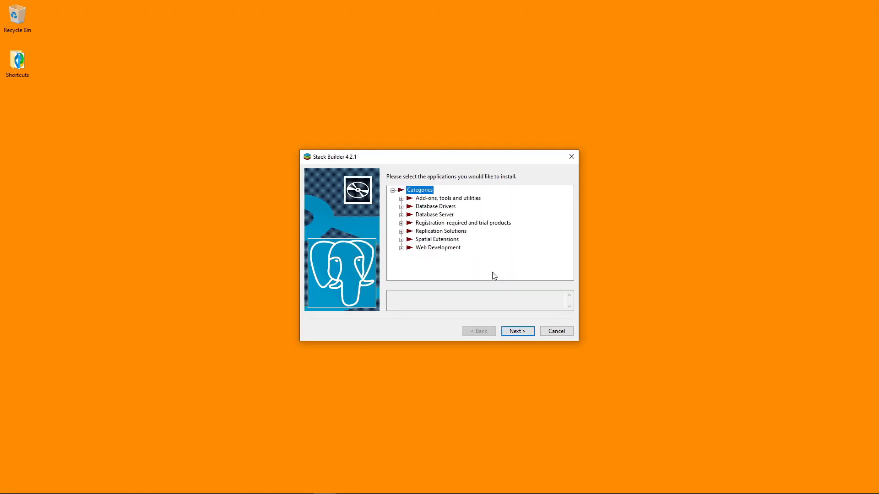
Step: Check which add-ons, database drivers and spatial extensions are marked as installed, and exit the Stack Builder wizard
click(402, 199)
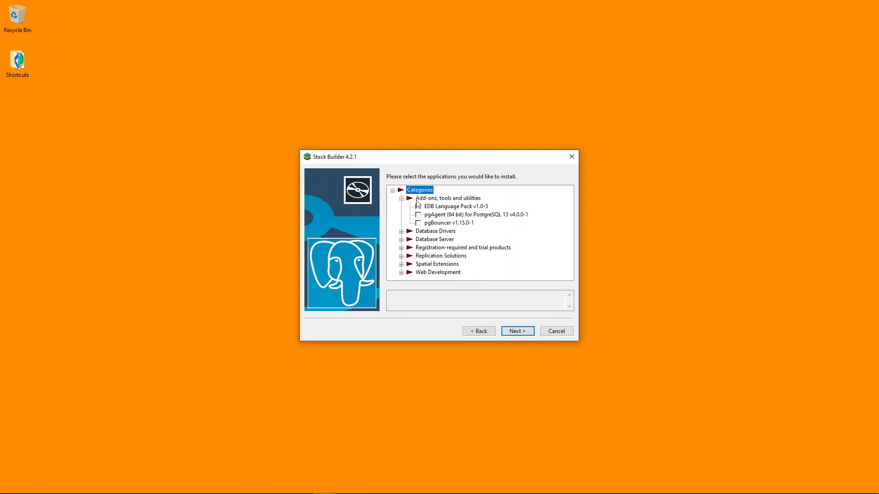
click(401, 232)
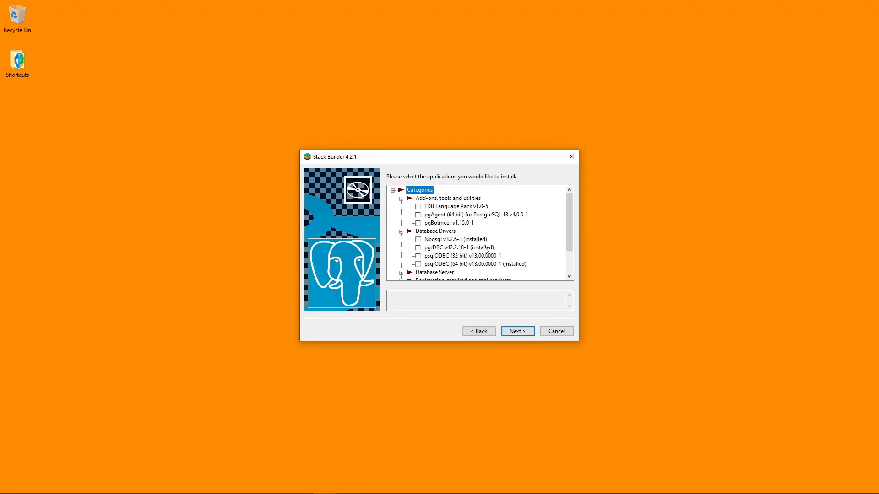
scroll(486, 250, down, 2)
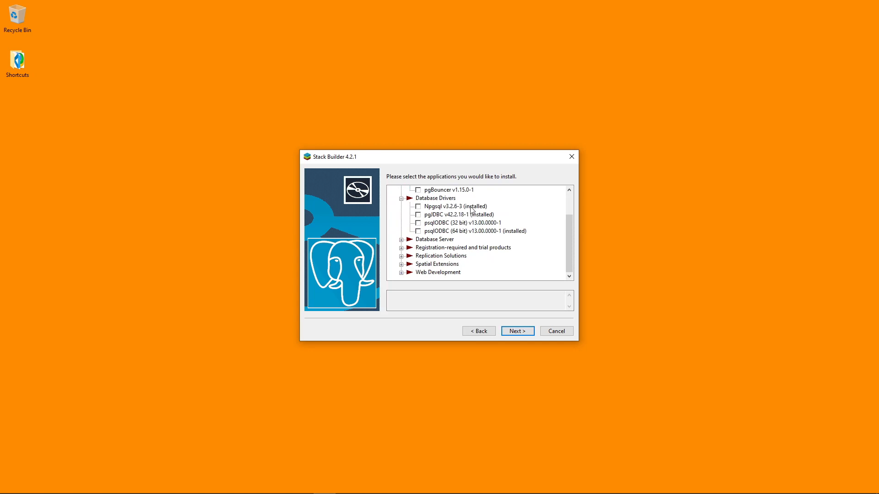
click(401, 265)
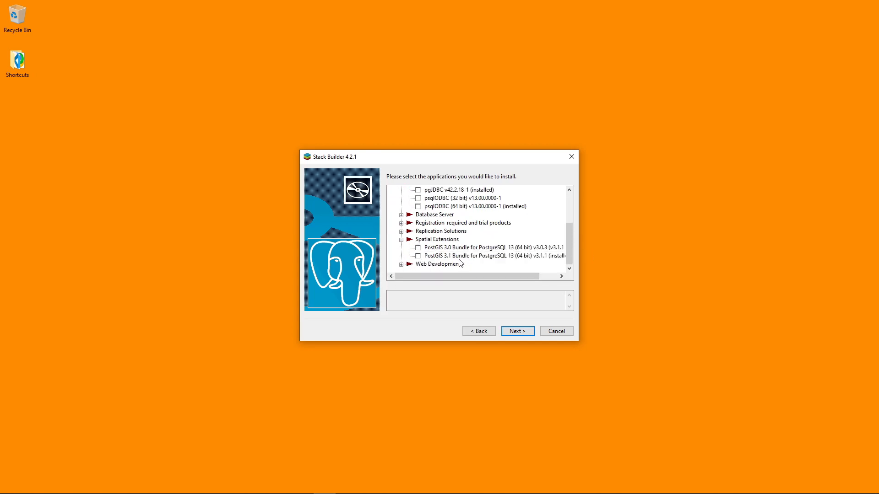
drag(453, 276, 524, 276)
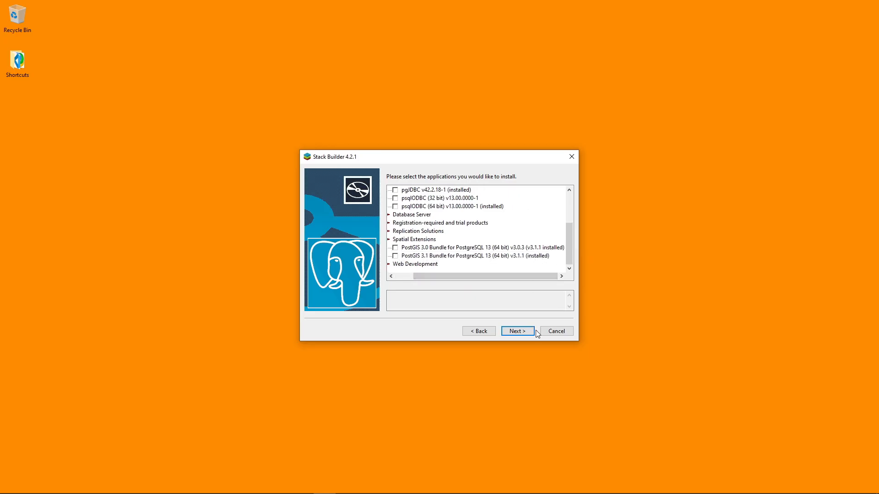
click(557, 332)
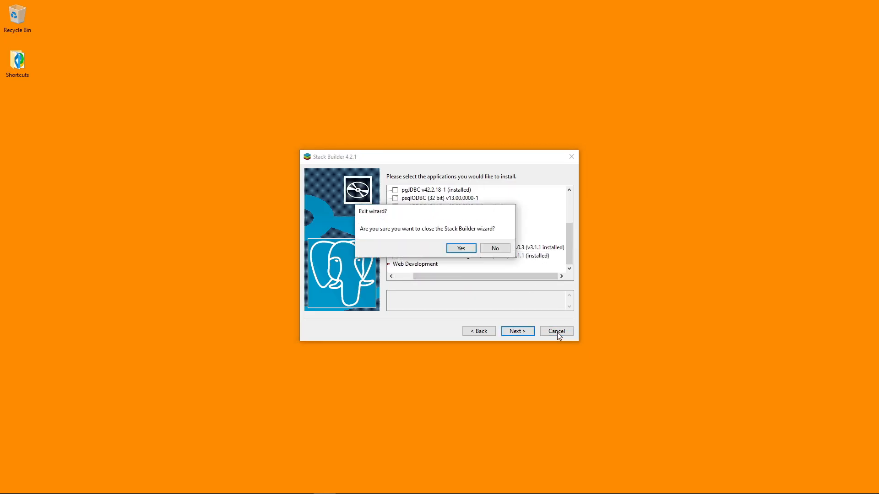
click(462, 248)
Step: Find and launch pgAdmin 4, and set its master password
click(11, 485)
scroll(110, 367, down, 10)
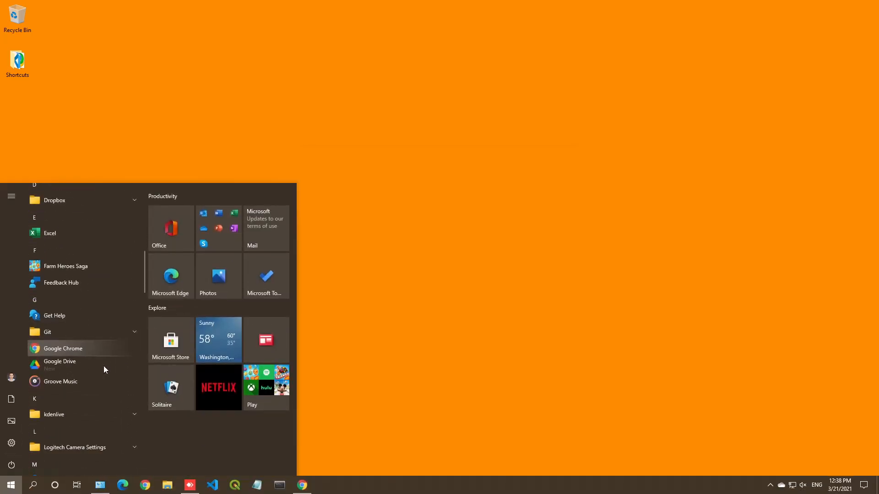
scroll(103, 366, down, 7)
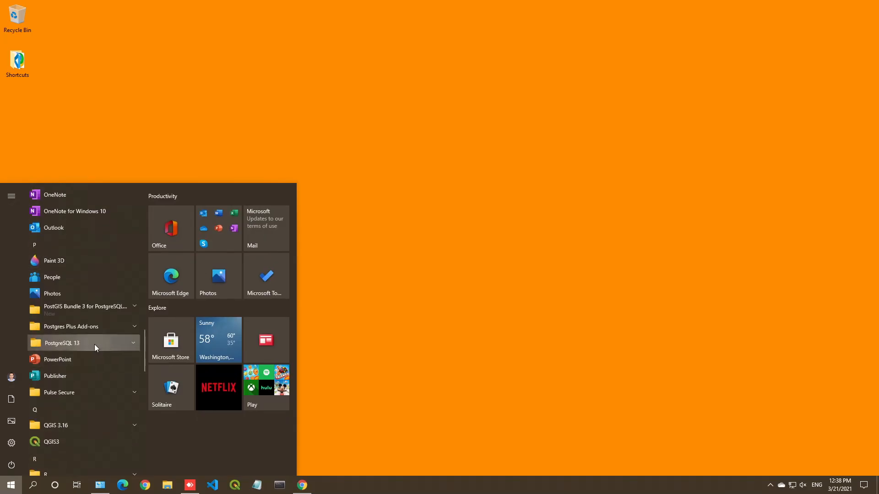
click(95, 344)
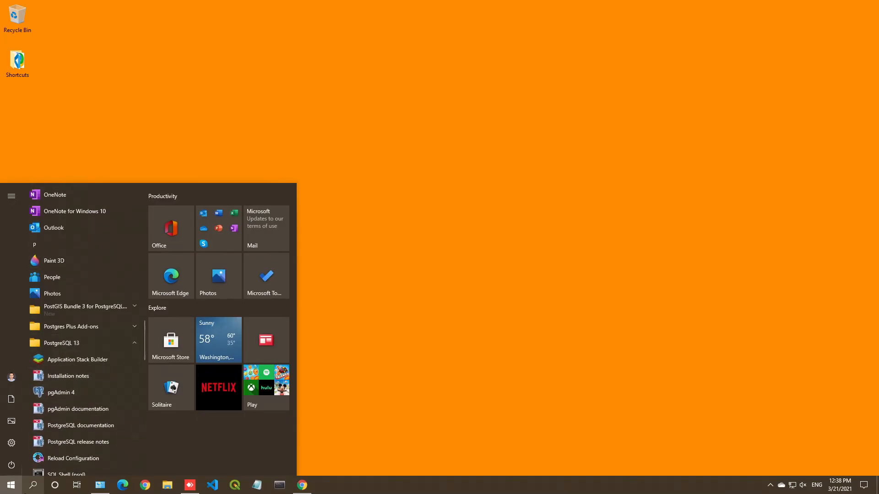
click(32, 486)
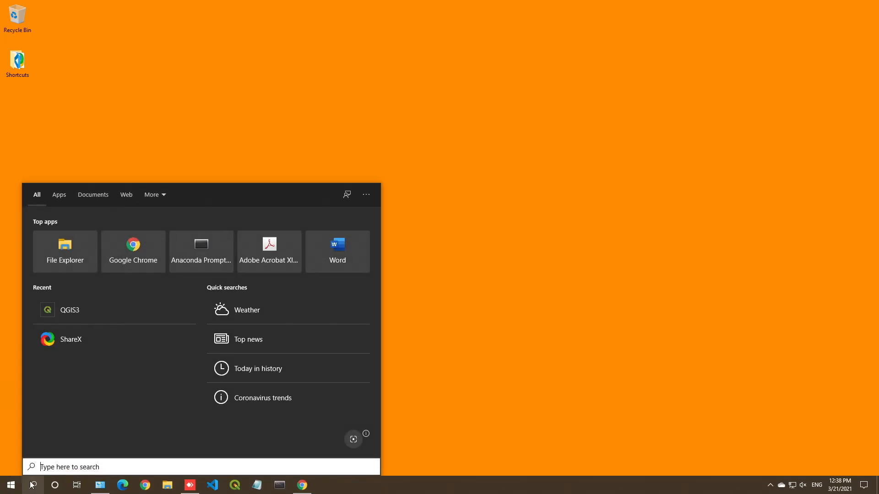
text(pgad)
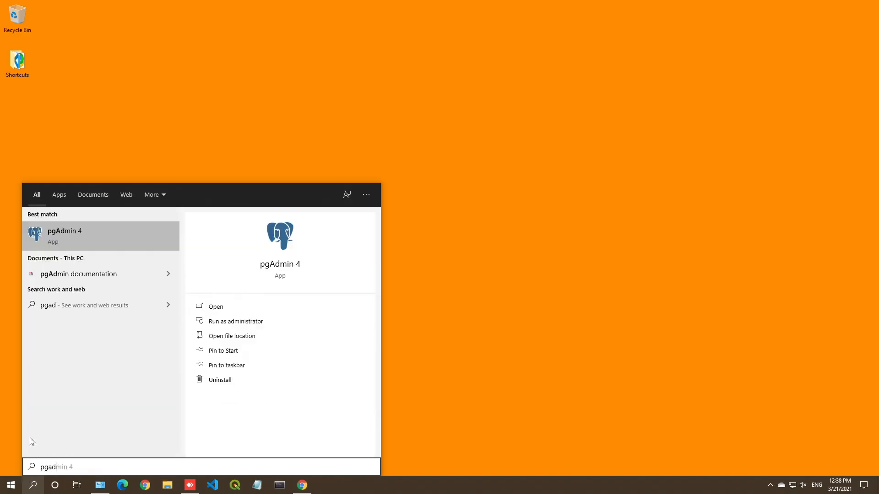
click(54, 238)
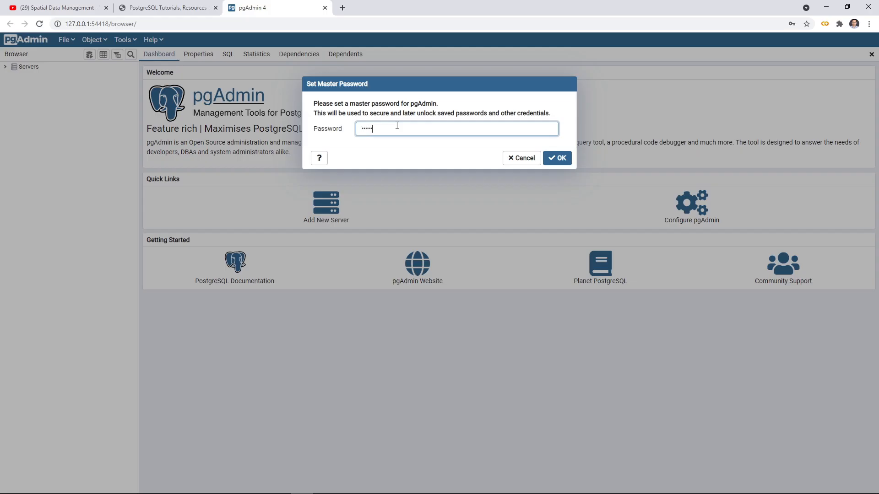
click(552, 157)
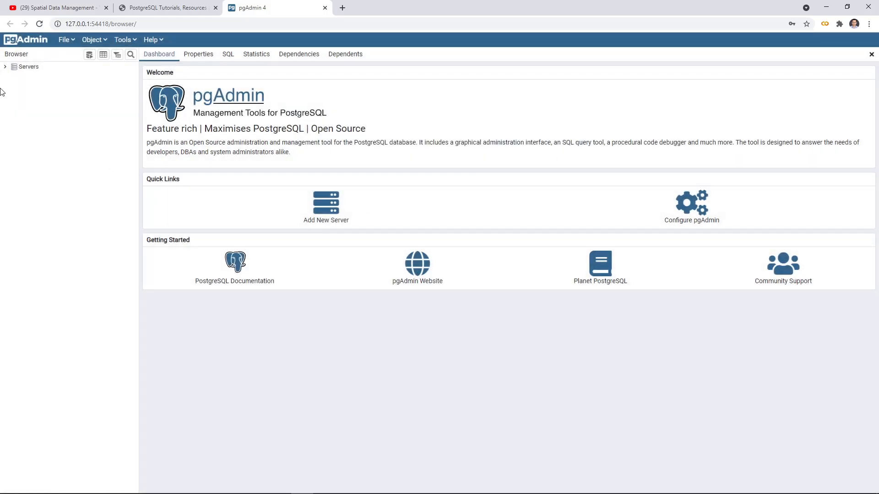
Step: Connect to the PostgreSQL 13 server with the postgres user's password, saving it in pgAdmin, and dismiss the browser's save-password offer
click(6, 66)
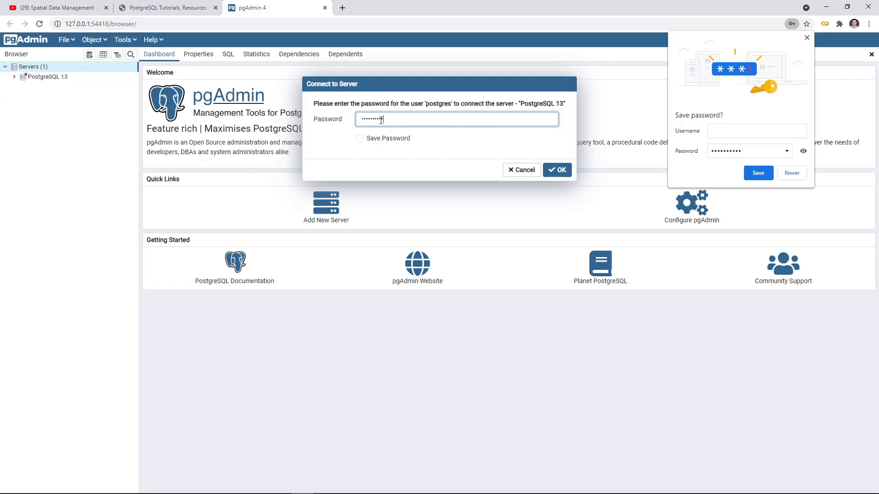
click(359, 138)
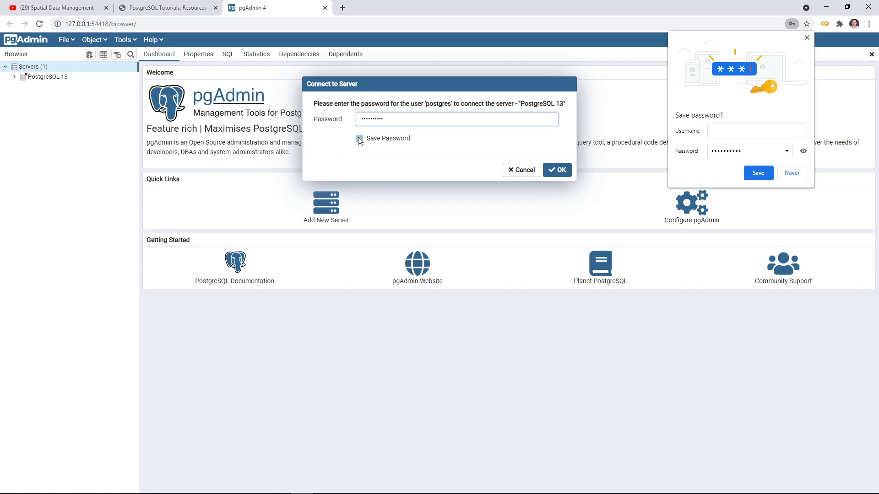
click(560, 171)
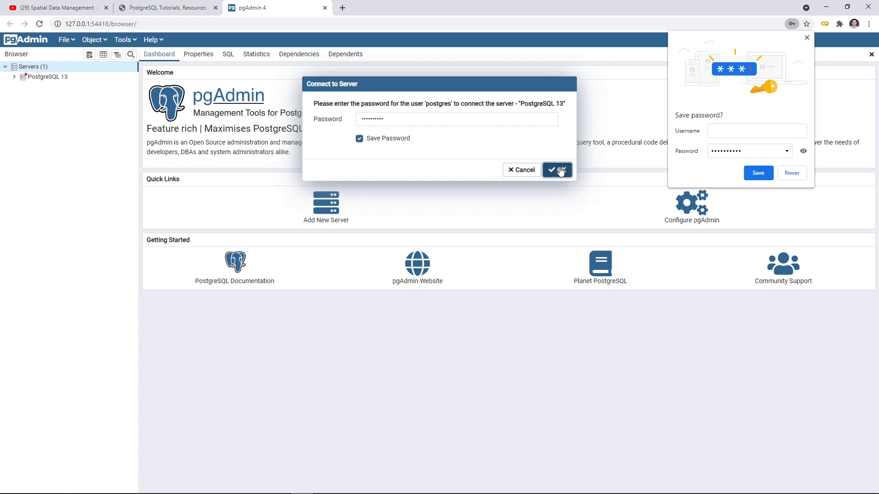
click(807, 39)
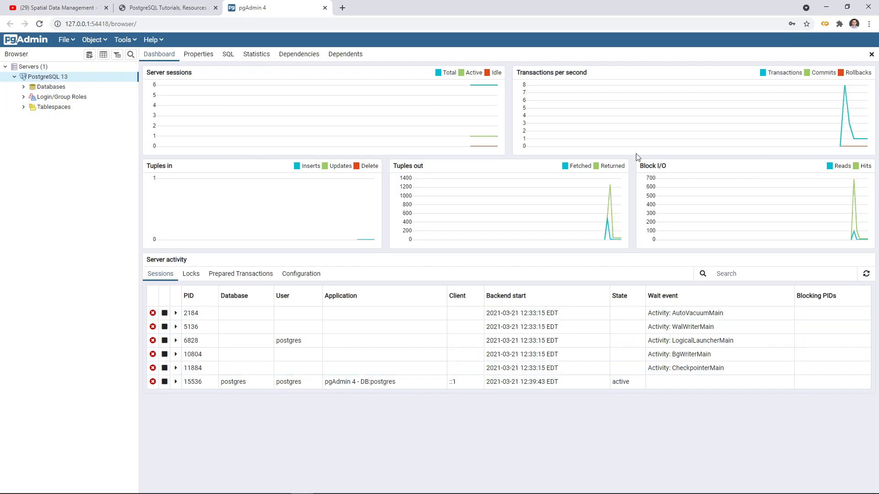
click(156, 25)
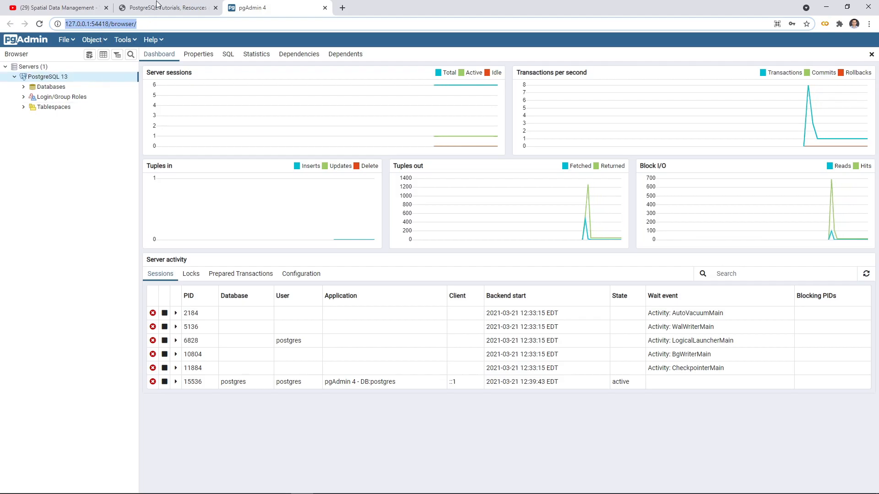
click(52, 198)
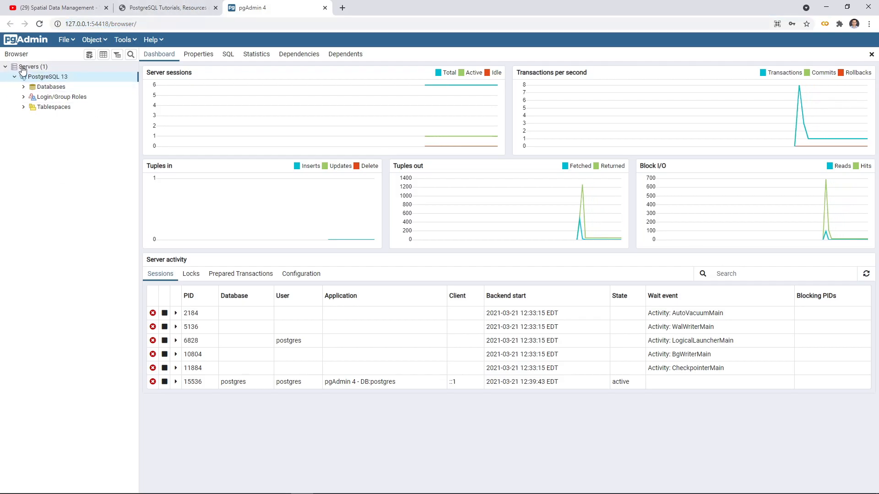
right_click(46, 67)
mouse_move(81, 79)
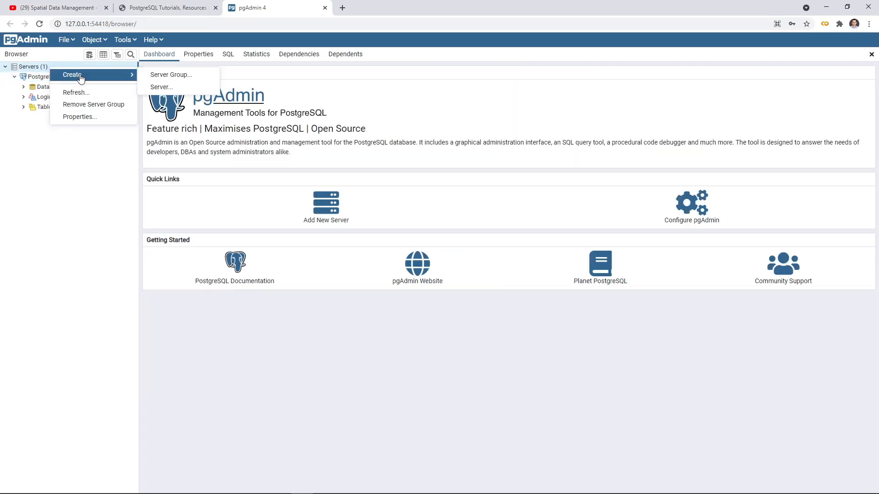
click(13, 137)
Step: Expand the databases of the PostgreSQL 13 server and connect to postgis_31_sample, showing its object tree
click(18, 78)
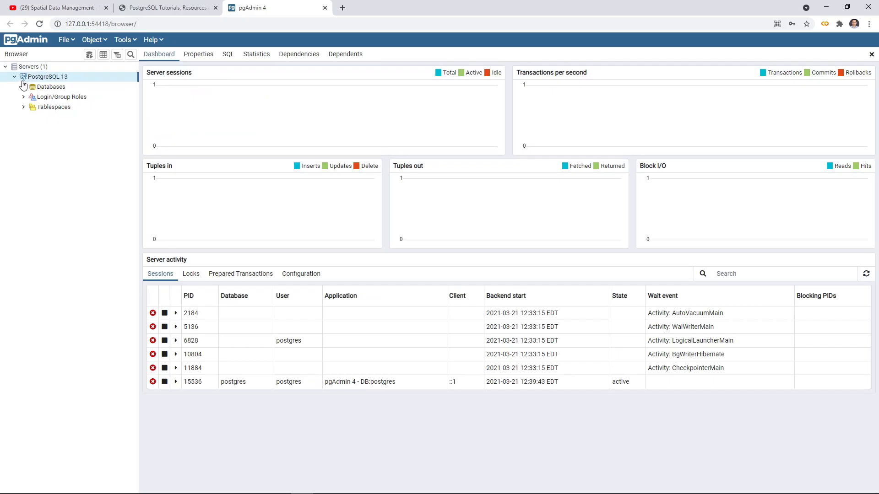
click(26, 89)
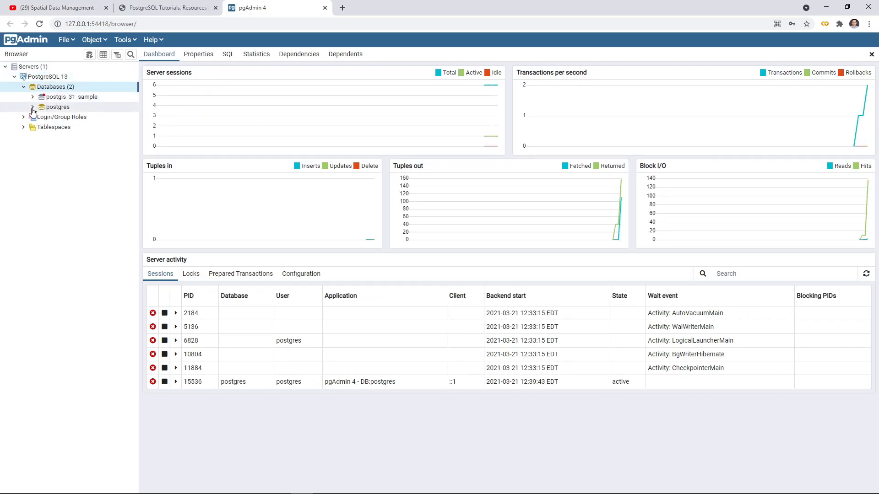
click(56, 108)
click(59, 98)
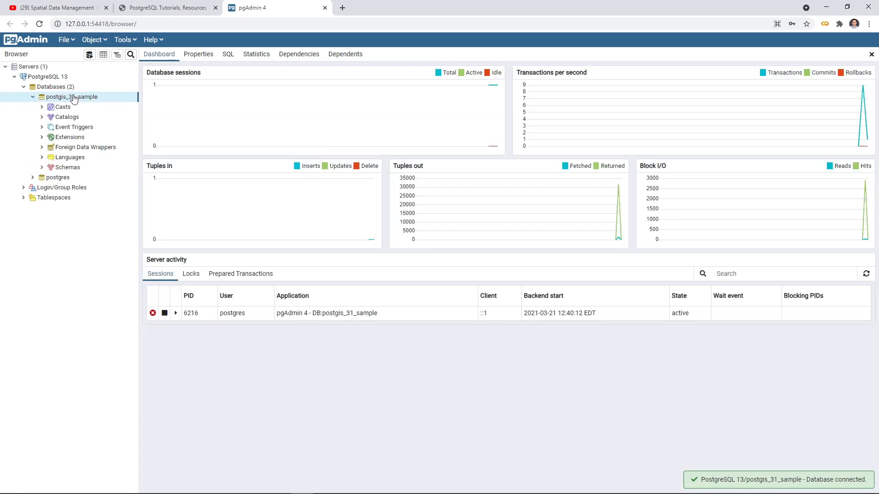
click(33, 97)
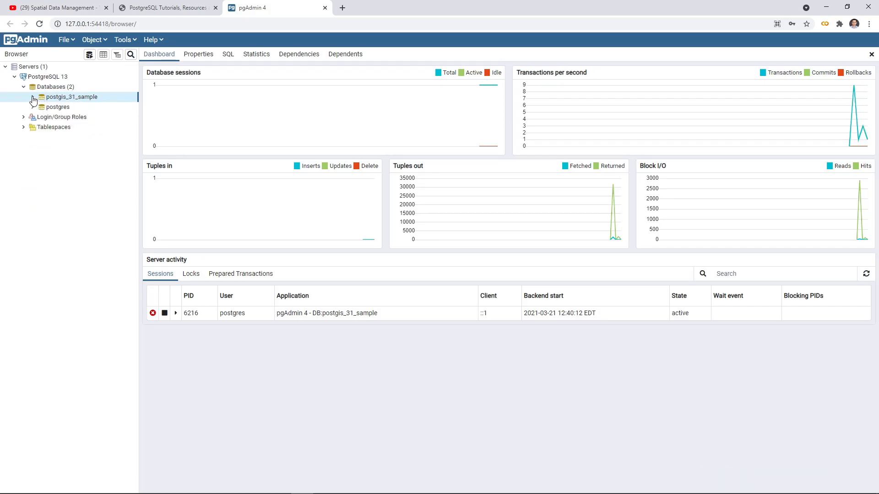
click(32, 98)
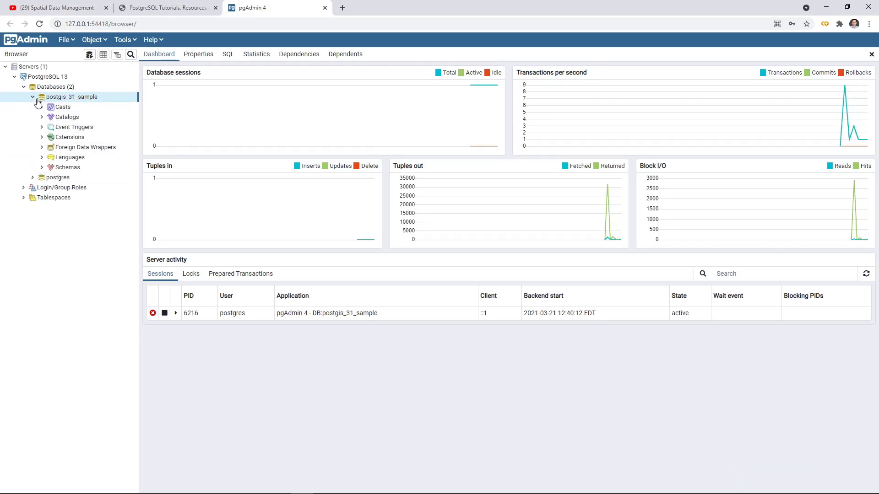
Step: Expand the schemas of postgis_31_sample and check the tiger and tiger_data schemas
click(42, 167)
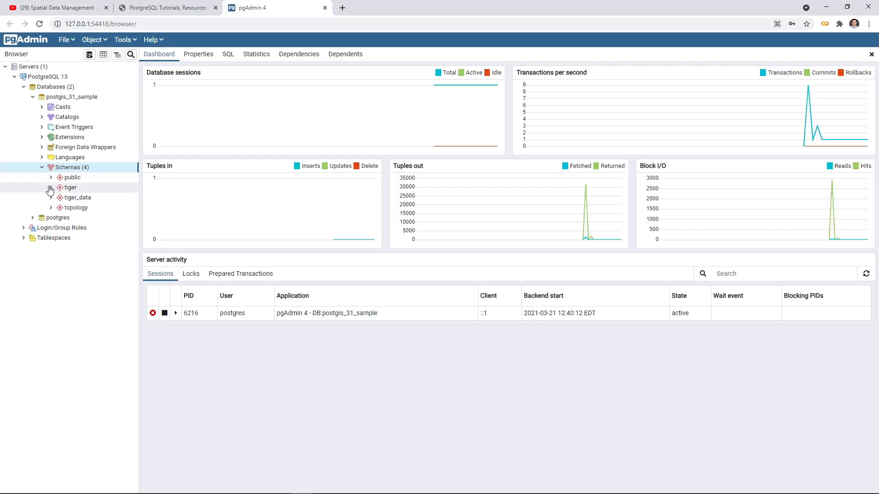
click(50, 188)
click(50, 188)
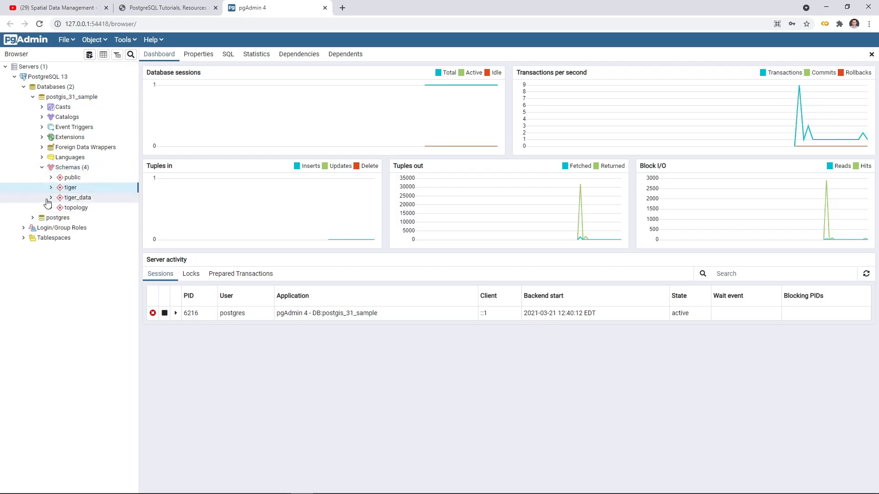
click(50, 198)
click(50, 198)
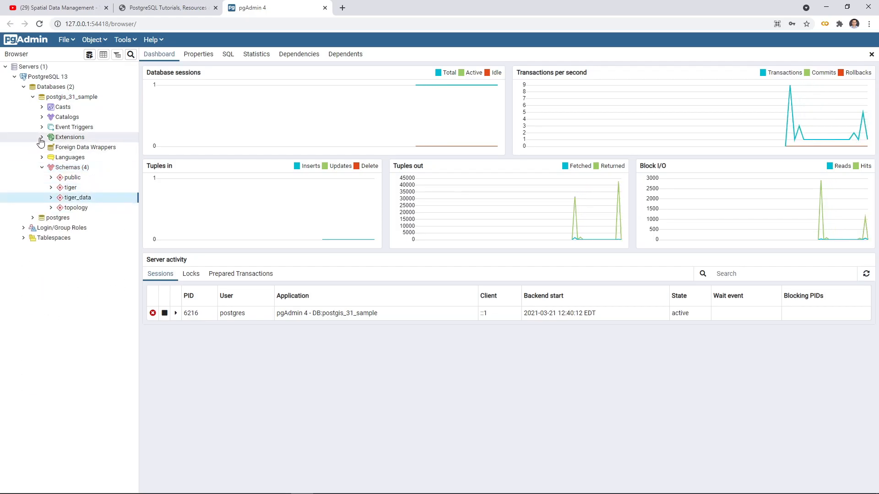
Step: Review the extensions installed in postgis_31_sample, and collapse that database's object tree
click(41, 138)
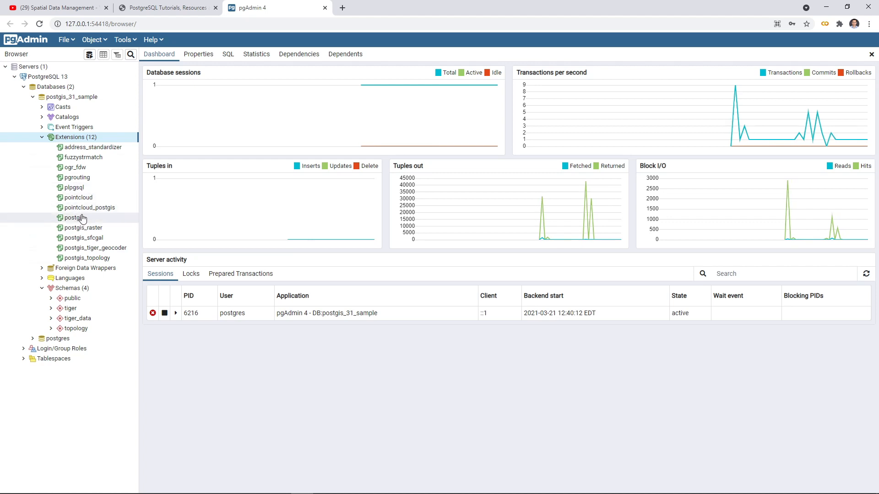
click(41, 137)
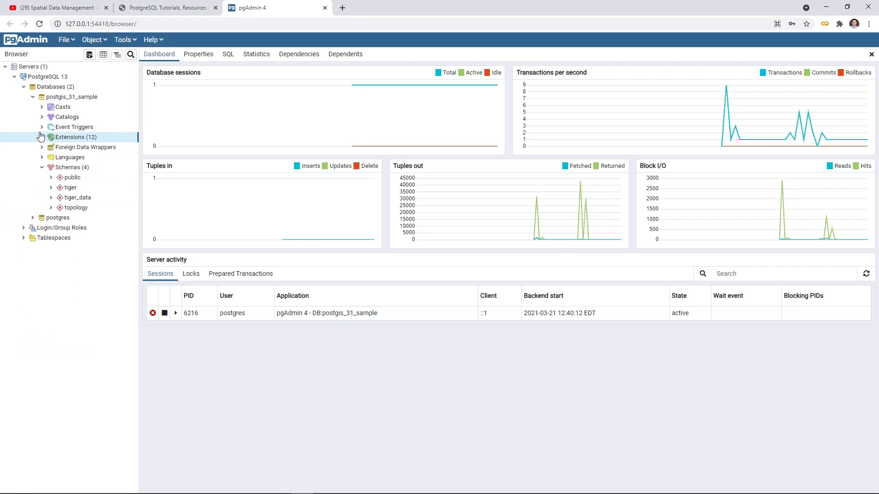
click(23, 86)
click(23, 87)
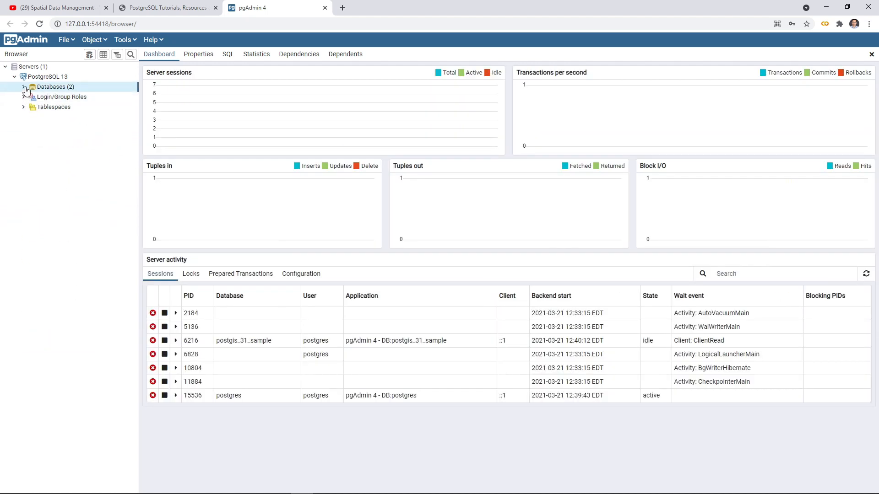
click(33, 97)
click(32, 97)
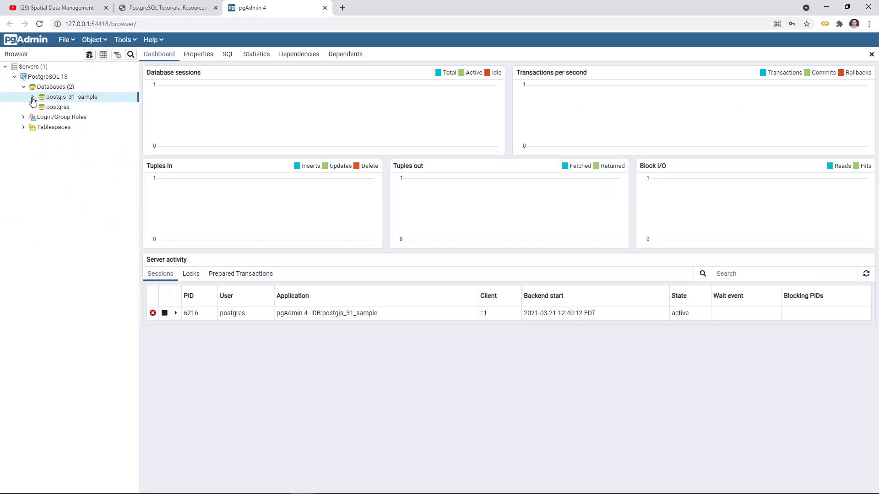
Step: Start creating a database named sdb on the PostgreSQL 13 server, keeping postgres as its owner
click(59, 87)
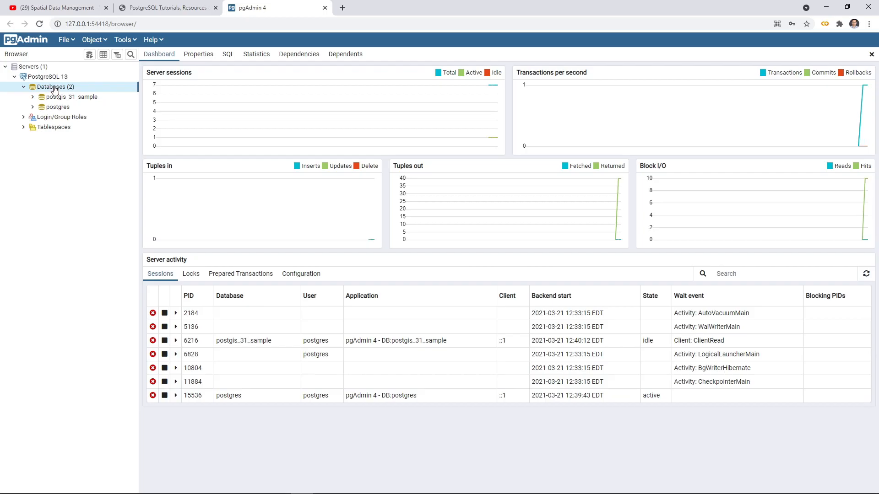
right_click(54, 88)
mouse_move(62, 94)
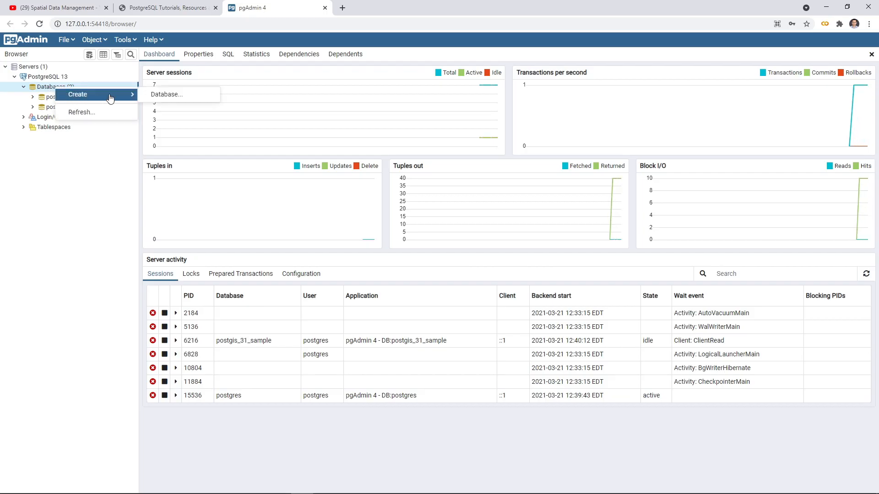
click(177, 96)
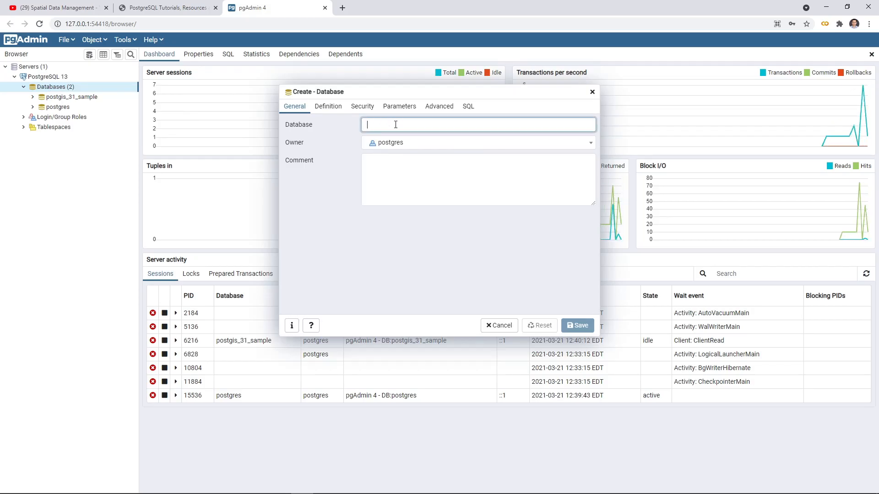
text(db)
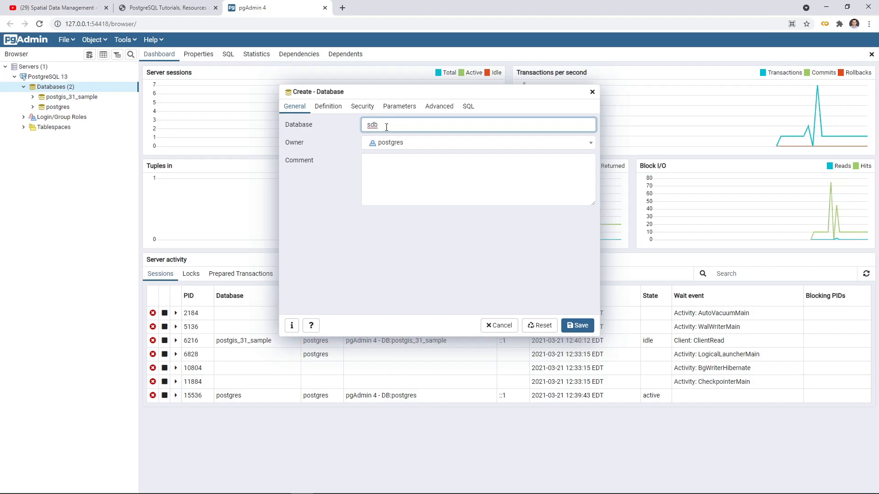
click(439, 143)
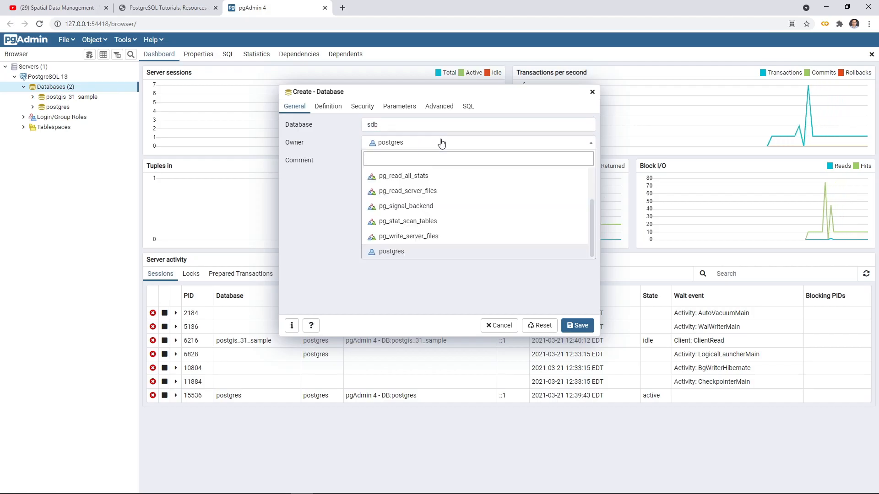
click(416, 143)
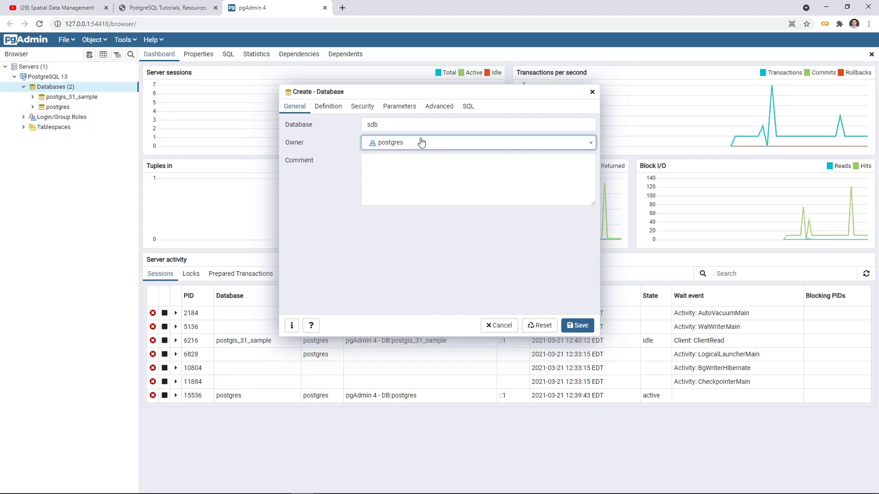
Step: Review the new database's remaining settings and its generated CREATE DATABASE statement, and save the database
click(330, 108)
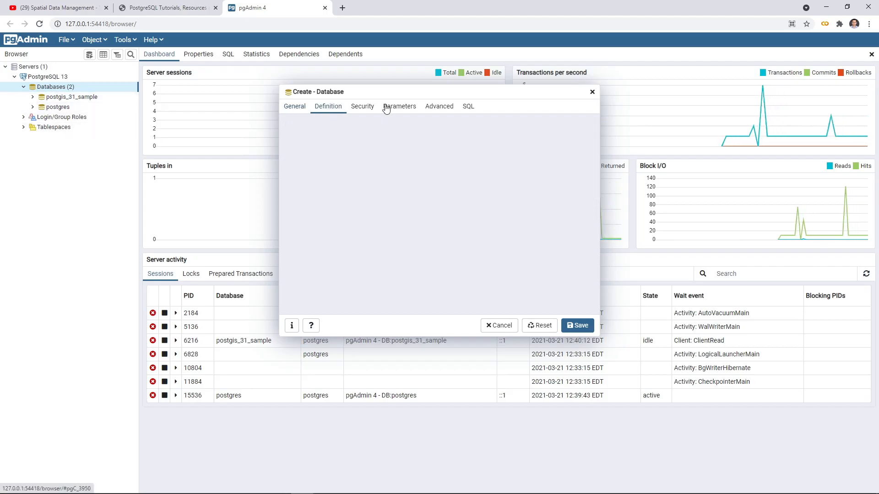
click(362, 107)
click(399, 108)
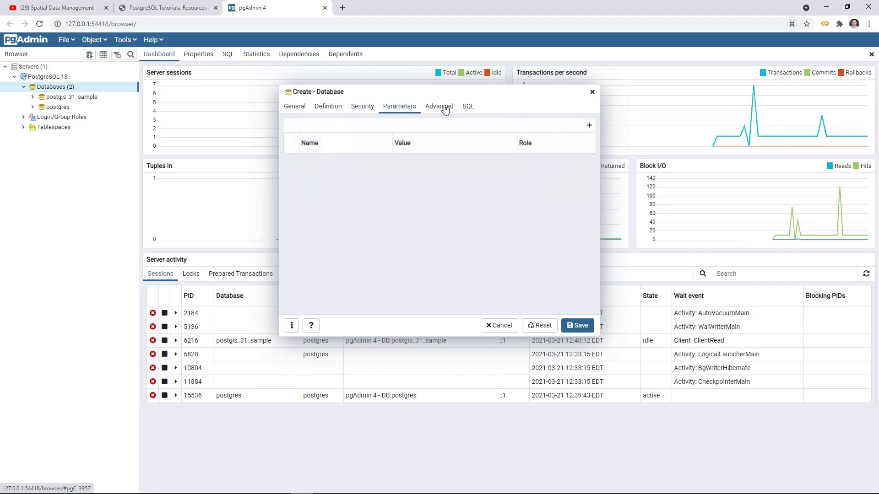
click(440, 107)
click(468, 107)
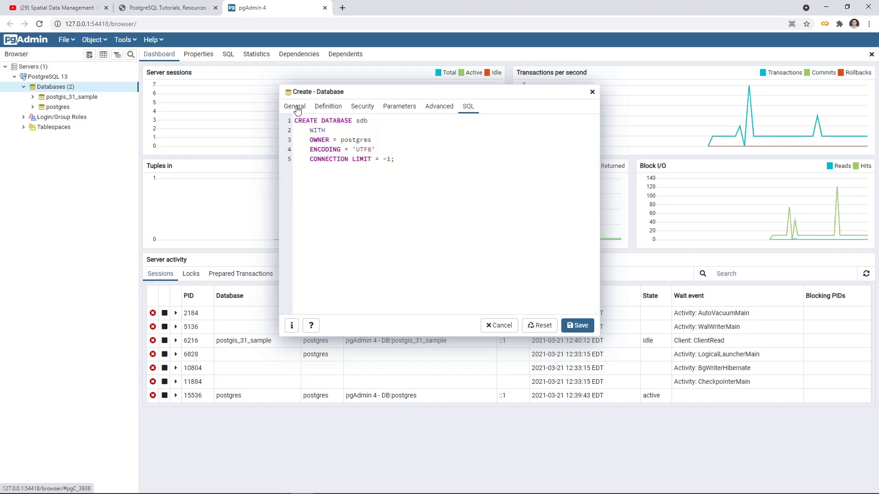
click(306, 109)
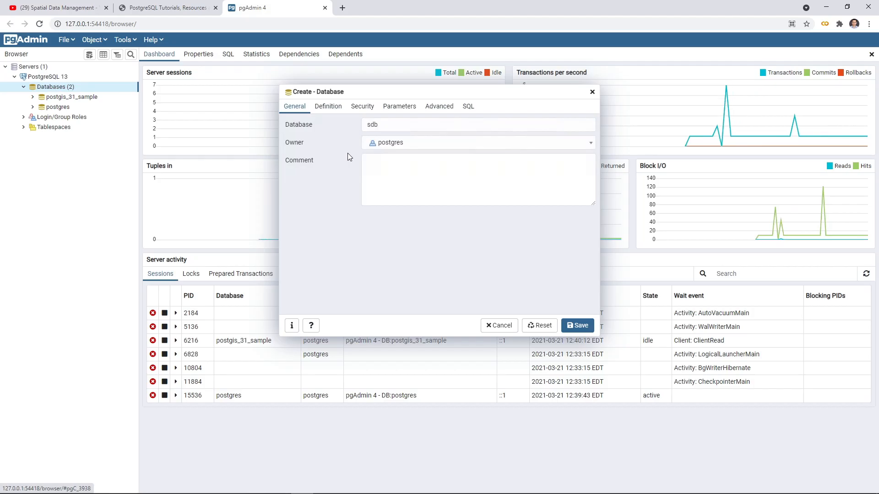
click(469, 107)
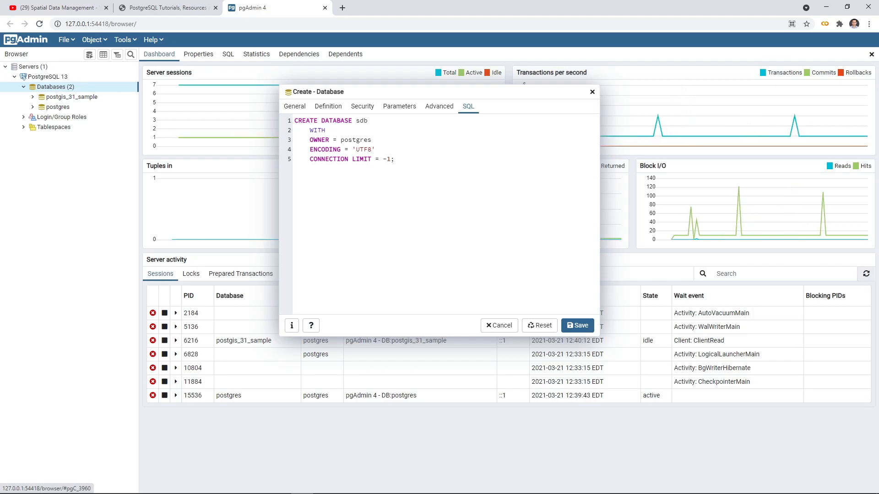
click(295, 107)
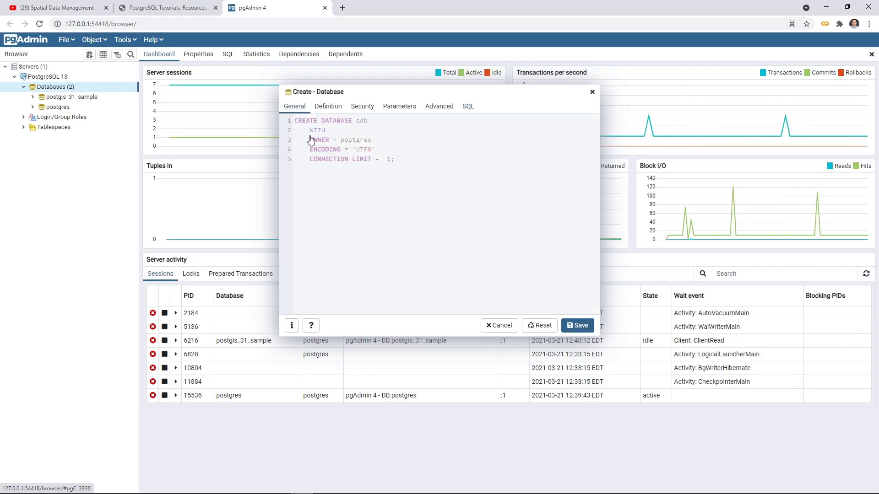
click(577, 326)
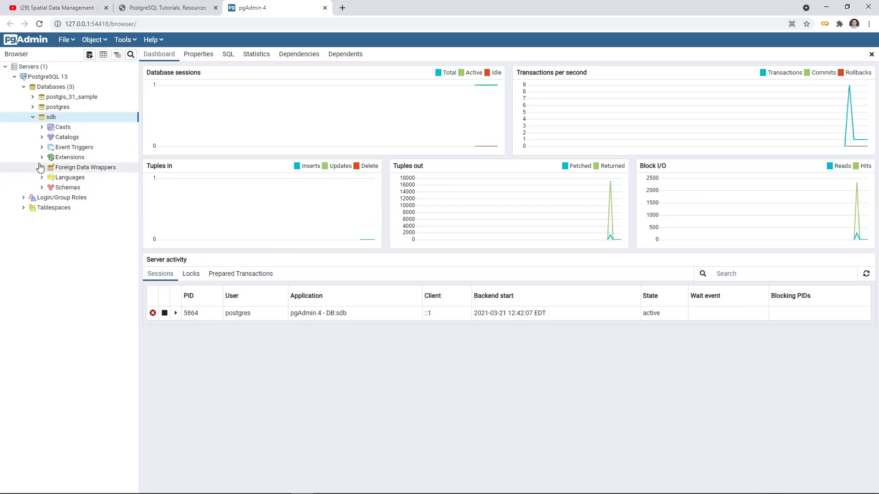
Step: Expand the schemas of sdb and look through the object types in its public schema
click(42, 188)
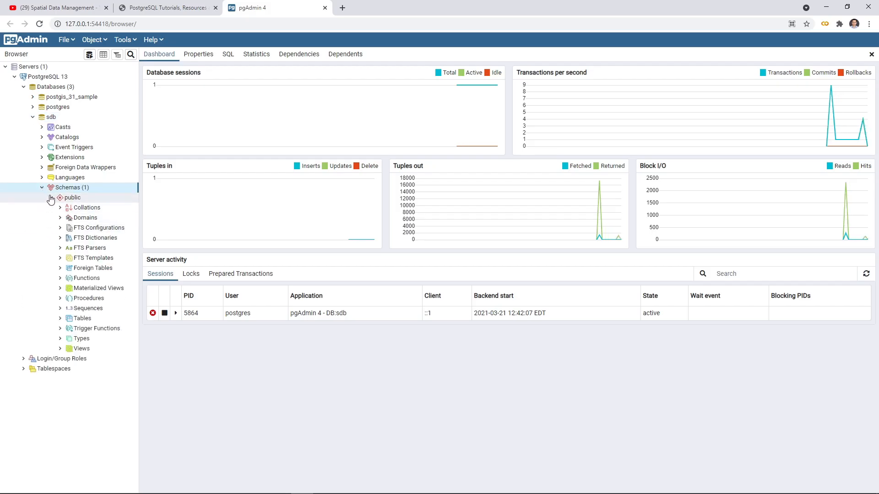
click(51, 198)
click(51, 198)
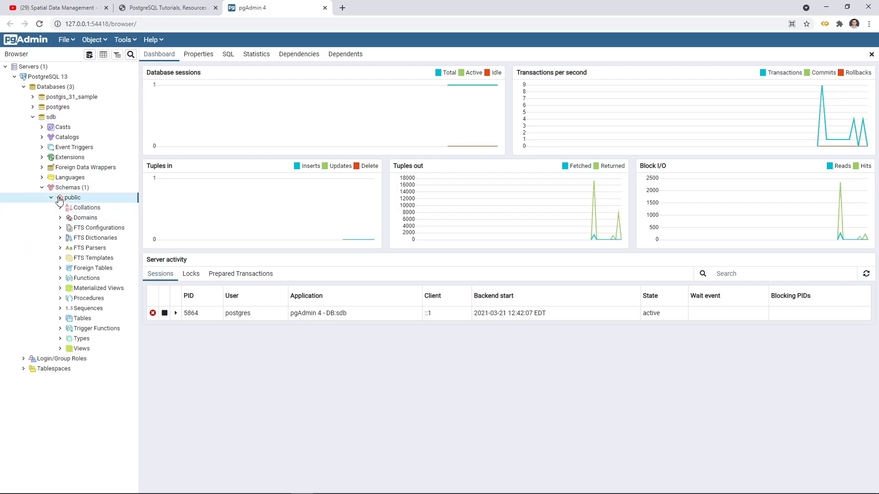
click(51, 198)
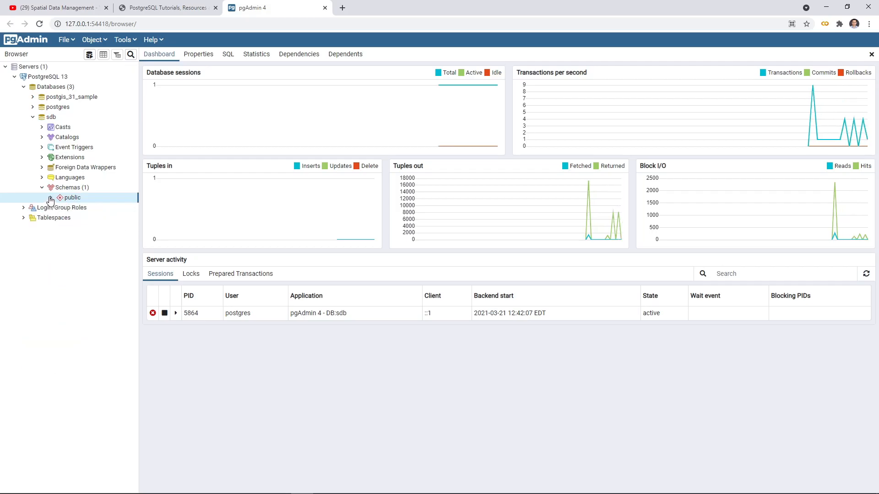
click(51, 198)
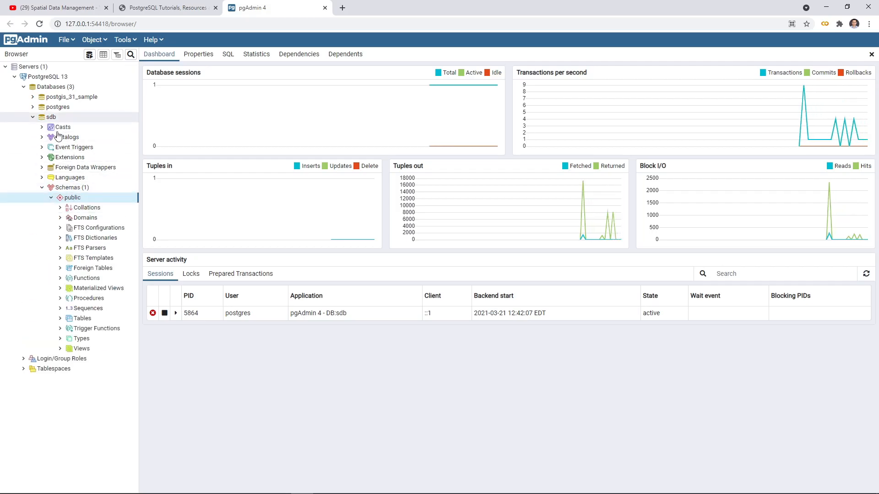
click(51, 198)
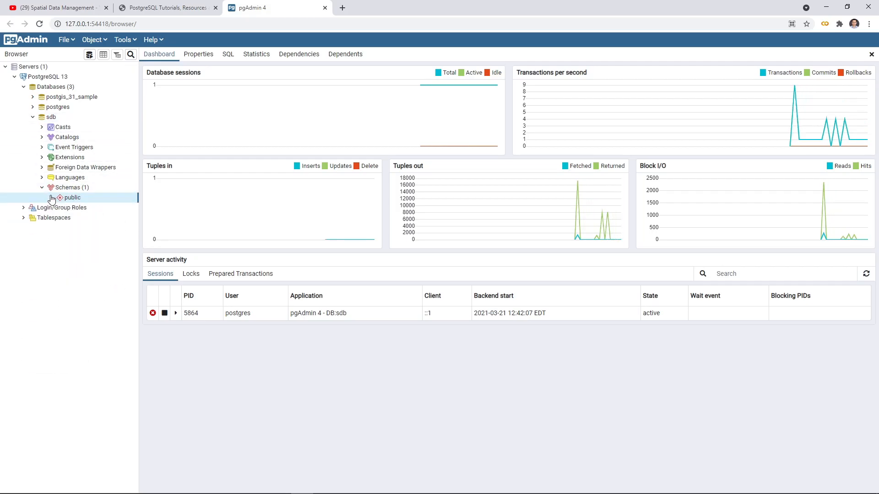
Step: Check which extensions sdb has and whether its public schema contains any functions or tables
click(42, 158)
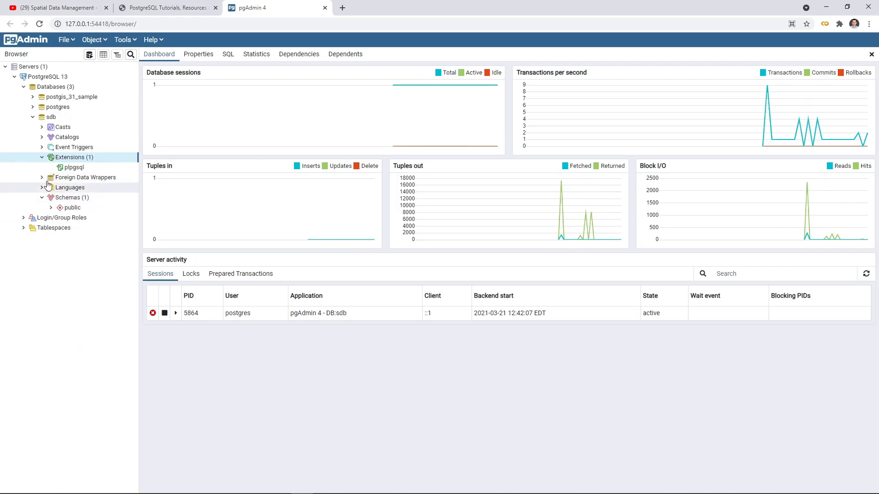
click(51, 208)
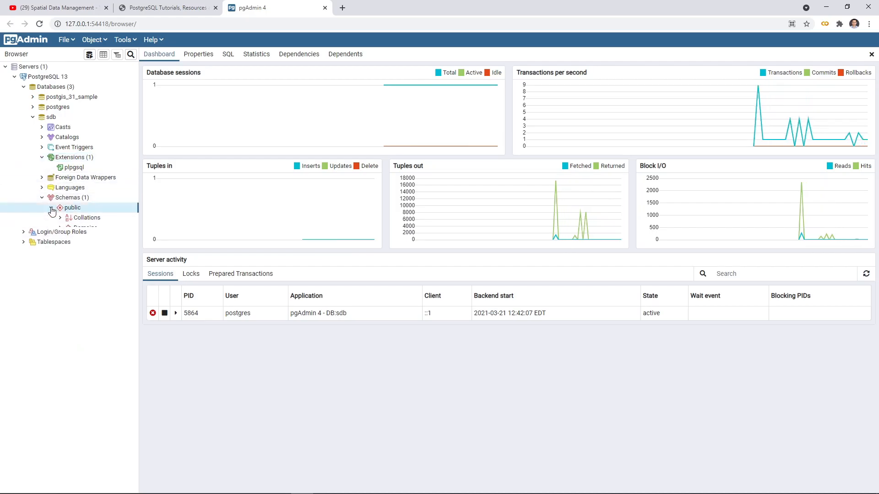
click(60, 288)
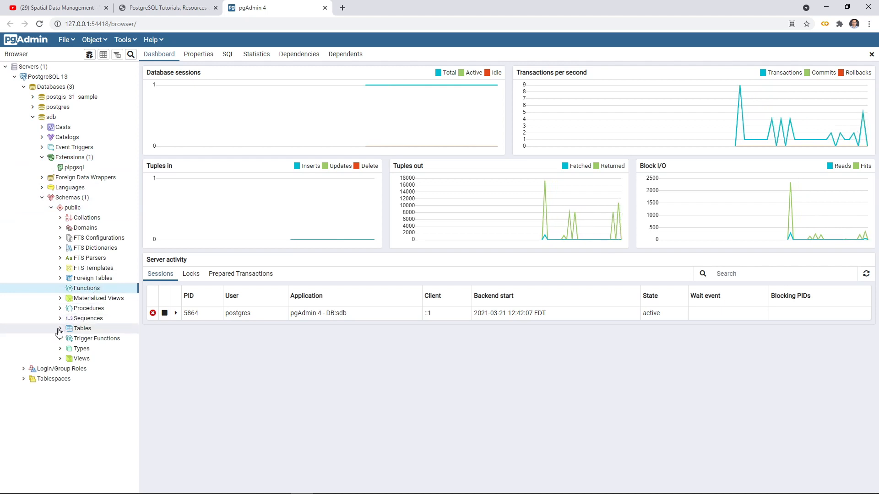
click(81, 329)
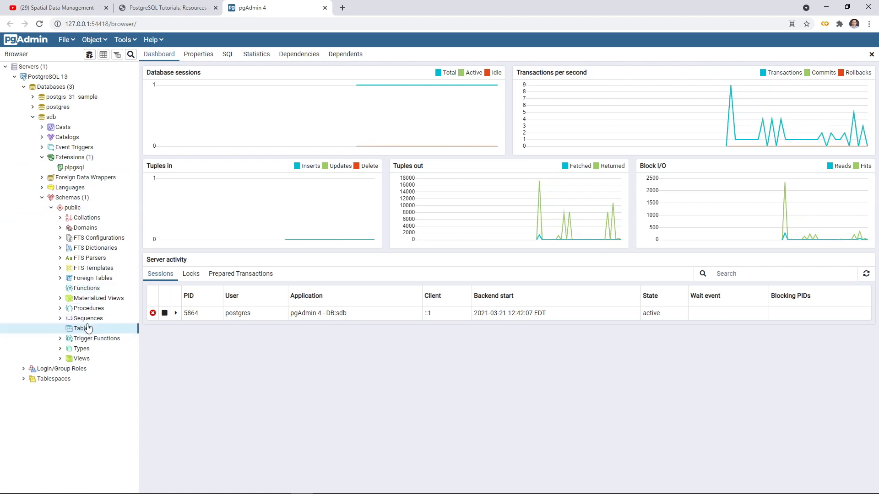
click(78, 288)
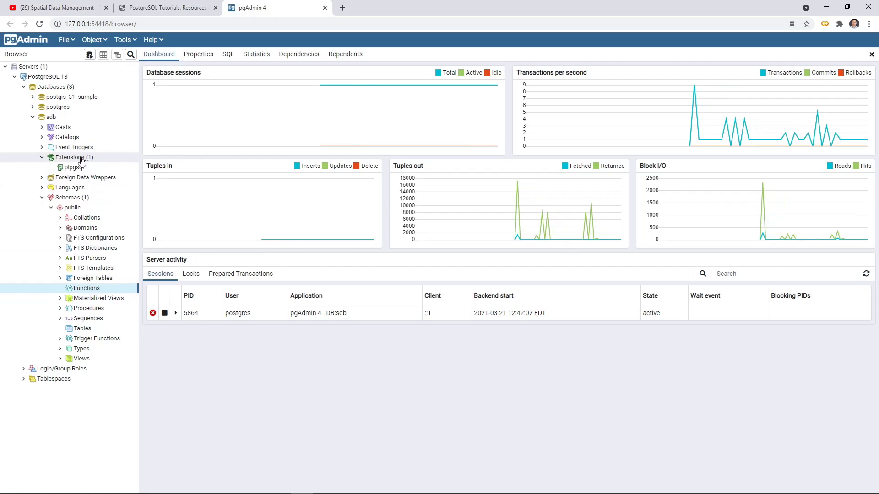
Step: Open the Query Tool on sdb and run CREATE EXTENSION postgis
click(59, 119)
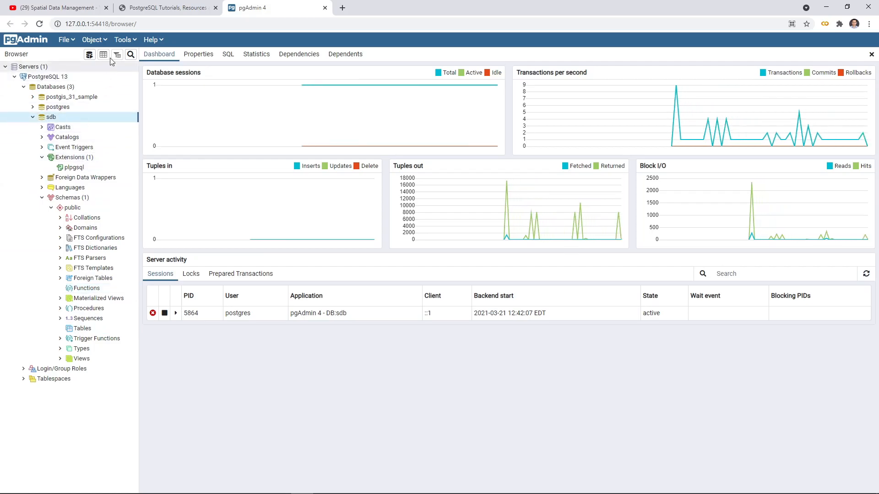
click(130, 42)
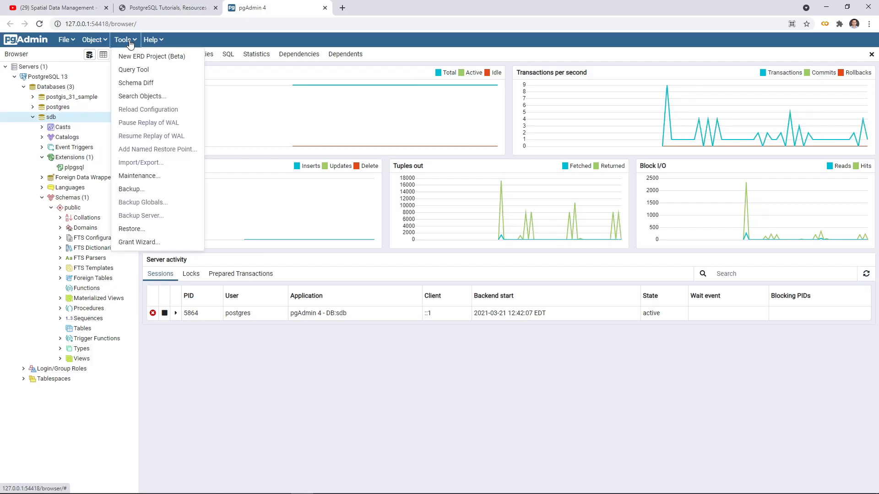
click(143, 73)
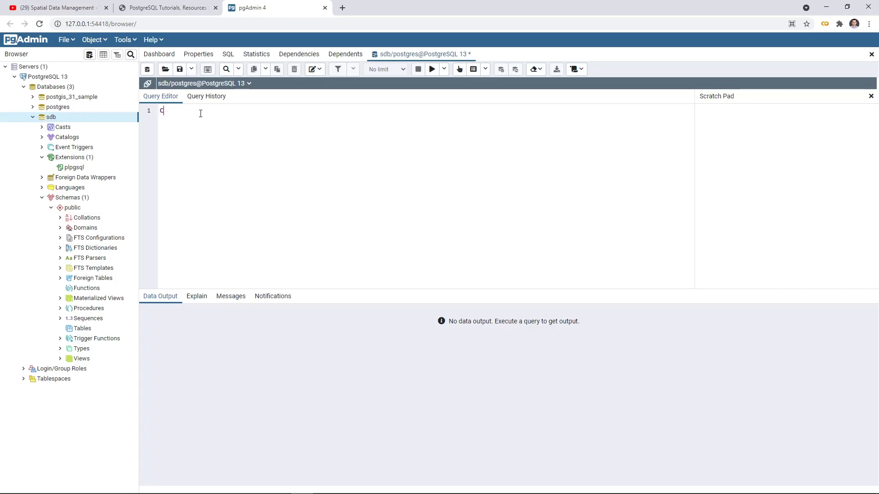
text(CREATE EXTENSION postgis)
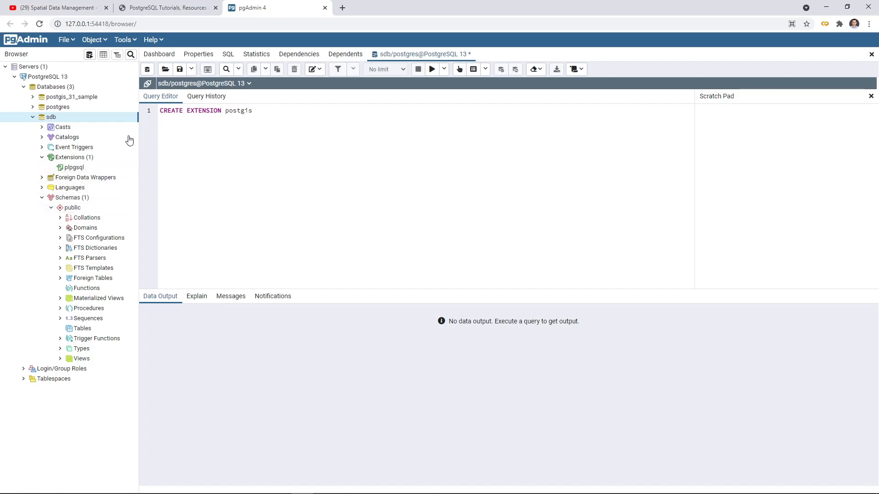
click(432, 70)
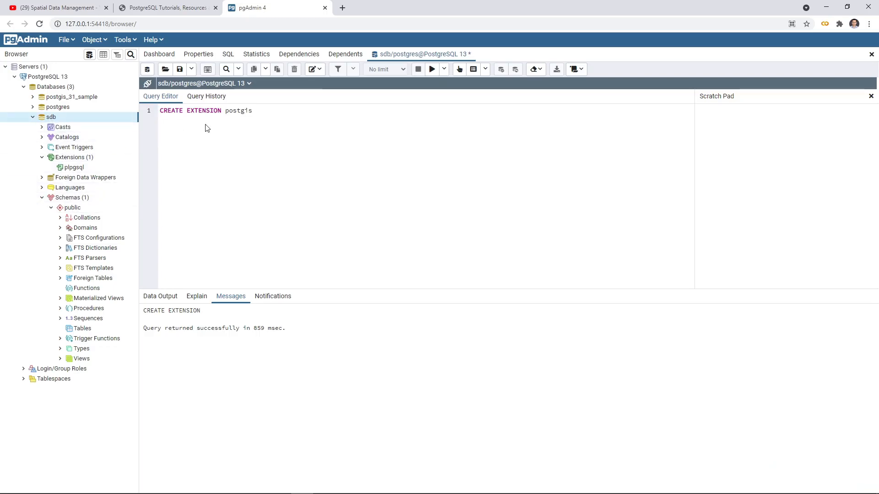
Step: Refresh sdb and list the functions in its public schema to check the PostGIS installation
right_click(54, 120)
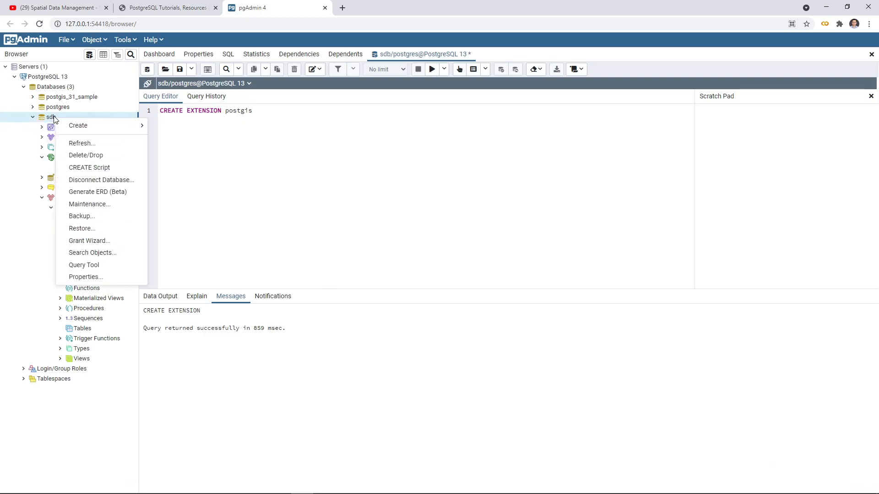
click(80, 142)
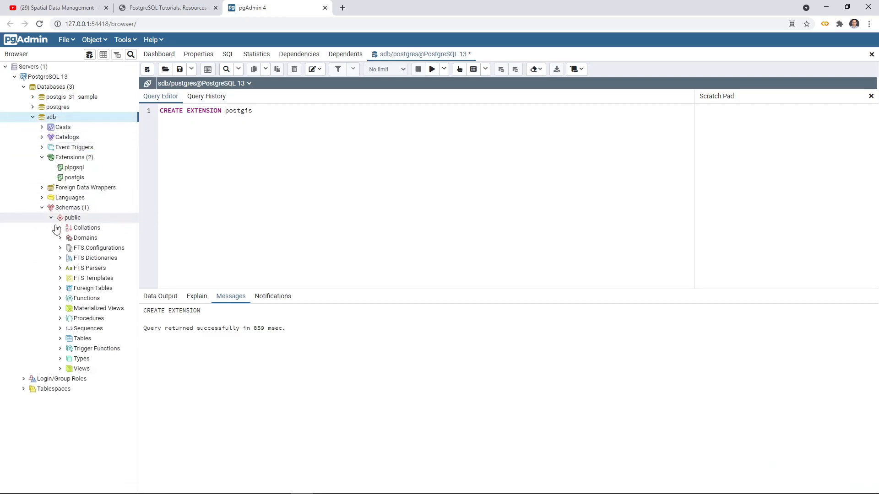
click(60, 300)
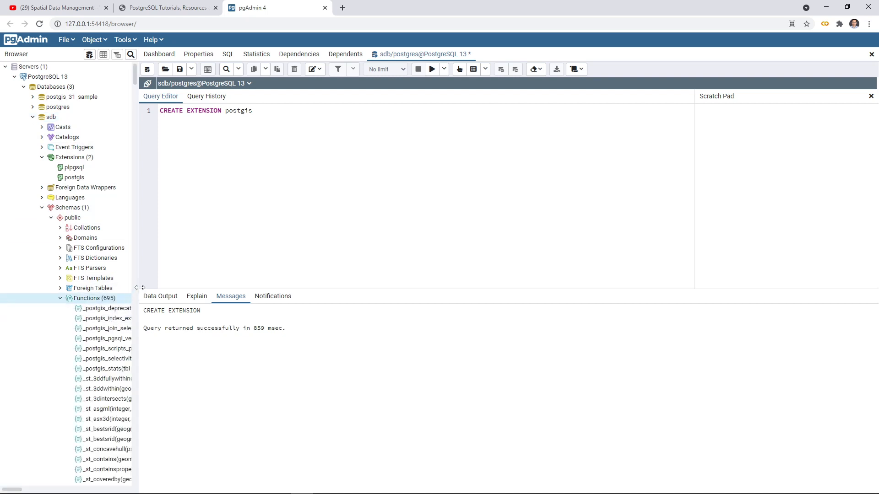
Step: Widen the object browser, look through the PostGIS functions in sdb's public schema, and collapse the function list
drag(140, 287, 224, 288)
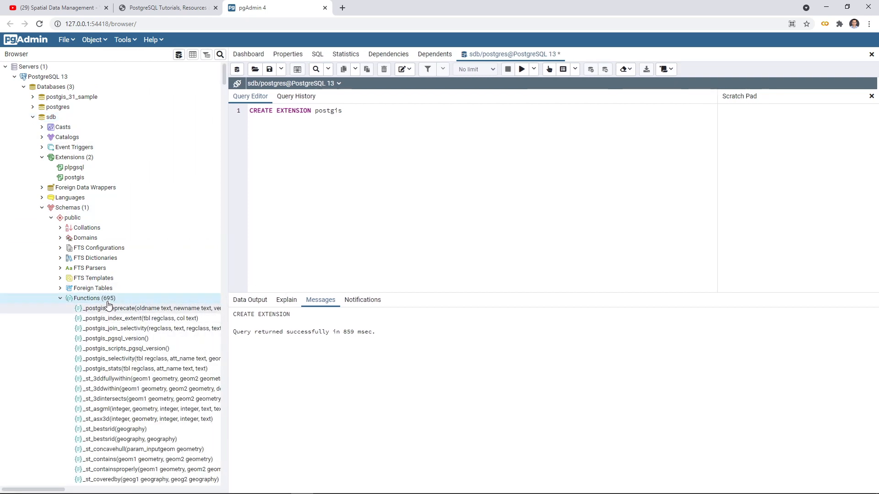
scroll(117, 293, down, 10)
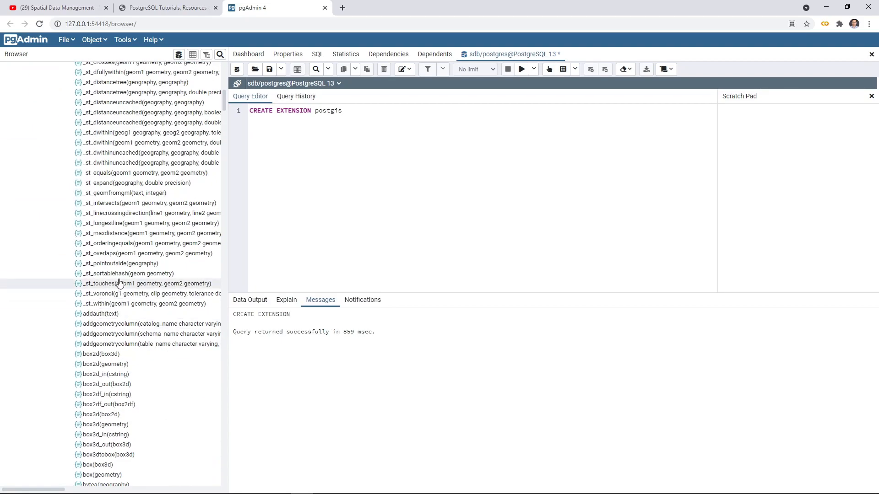
scroll(119, 284, down, 20)
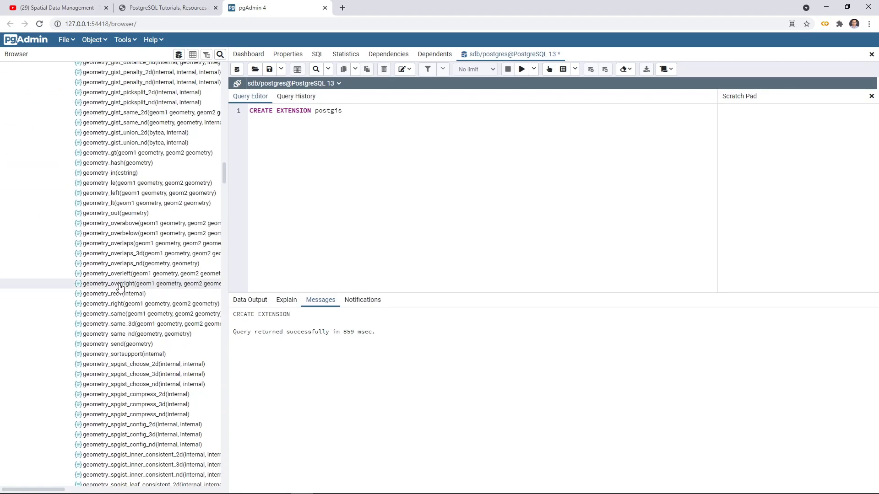
scroll(121, 287, down, 20)
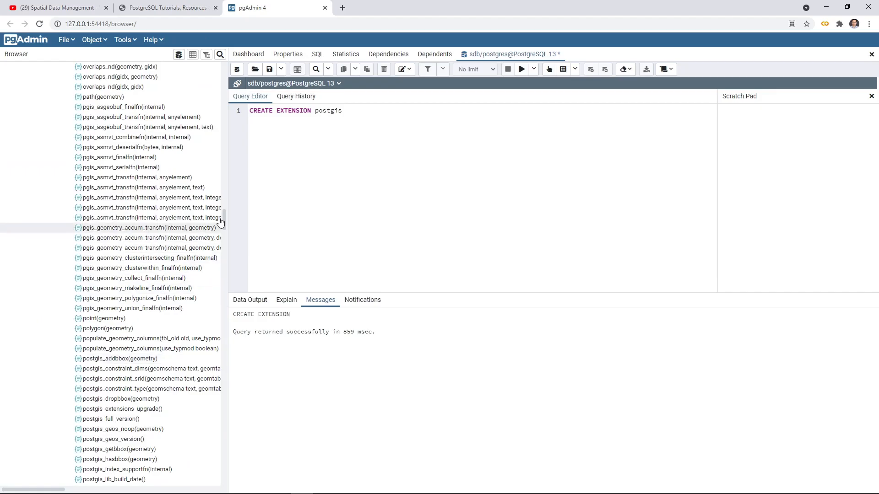
drag(224, 219, 195, 83)
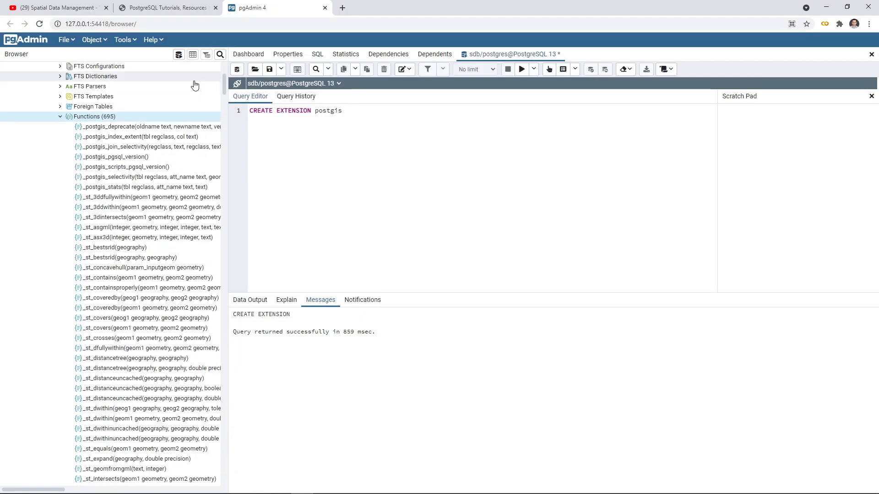
click(60, 118)
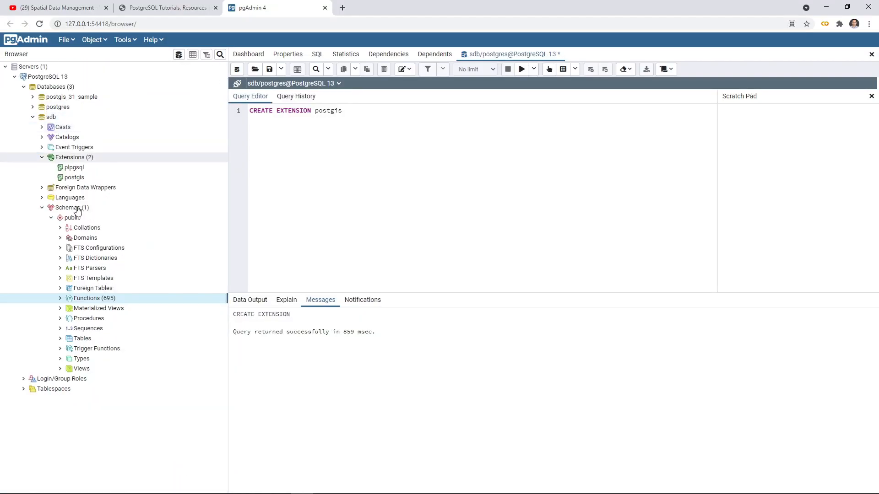
Step: Inspect the columns and constraints of the spatial_ref_sys table in sdb's public schema
click(61, 339)
click(69, 349)
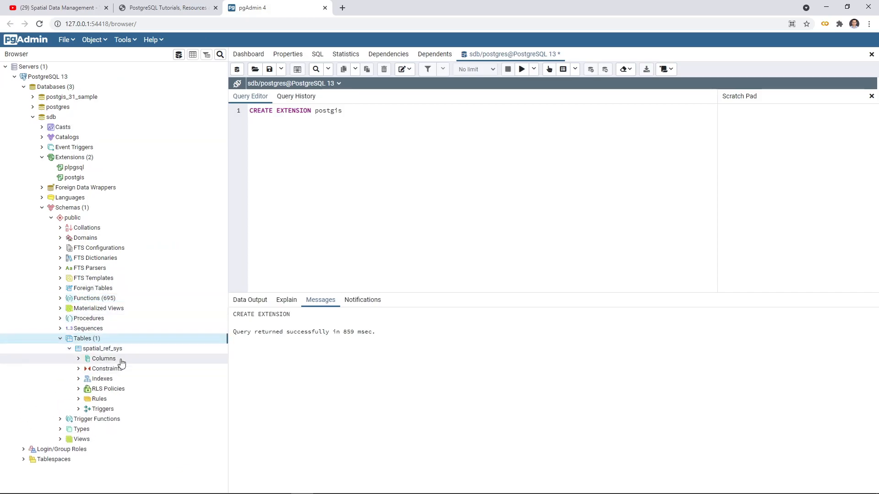
click(70, 349)
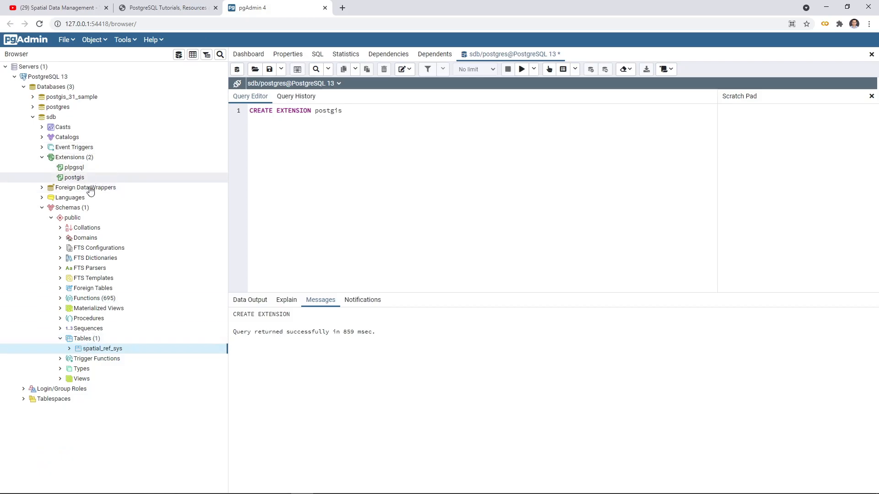
click(69, 349)
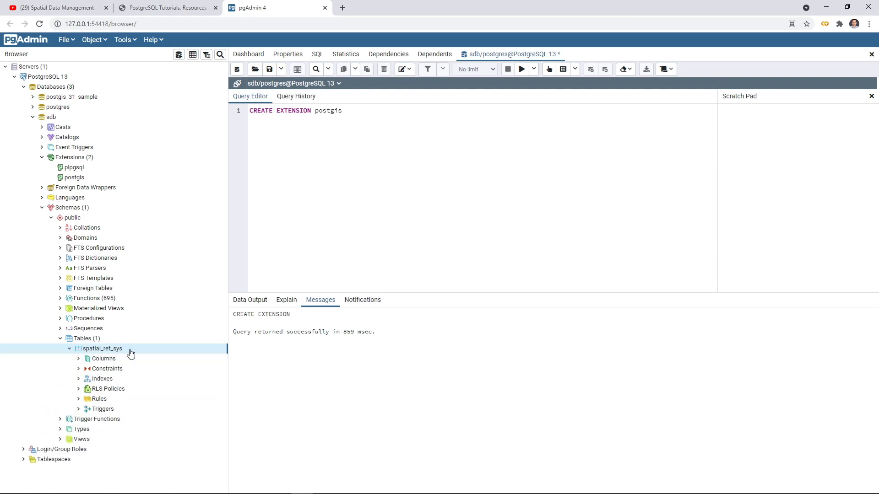
click(80, 360)
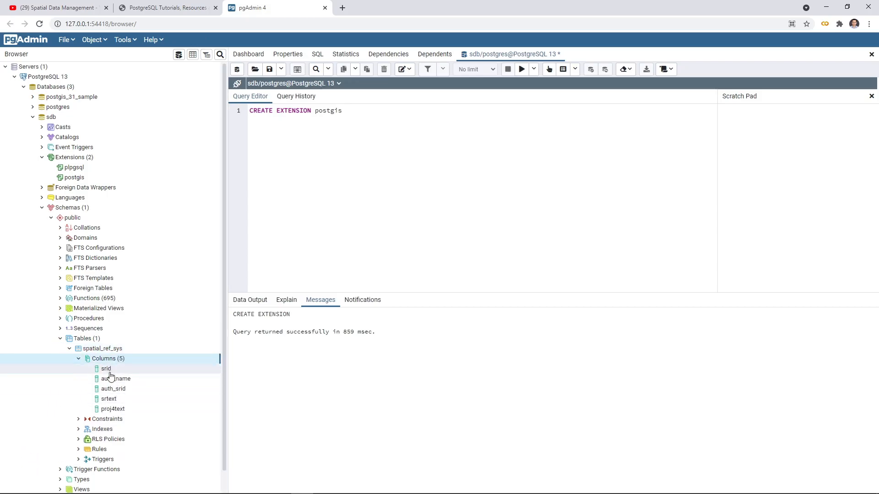
click(109, 371)
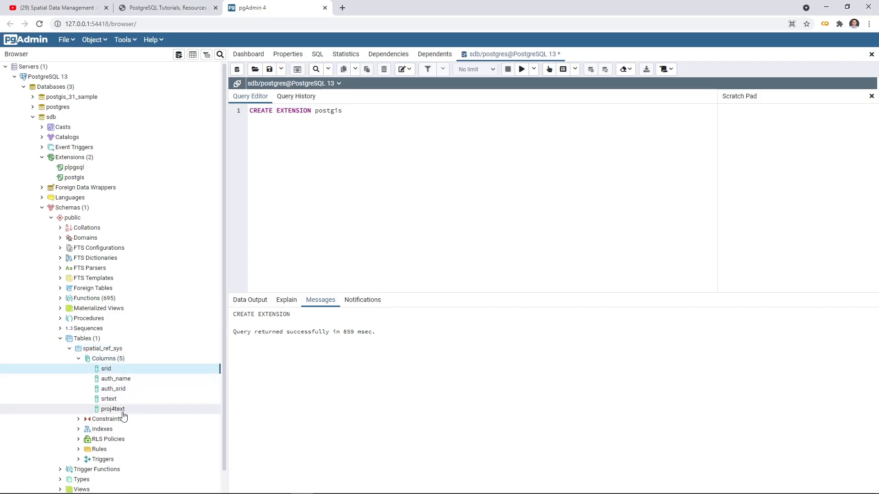
click(78, 420)
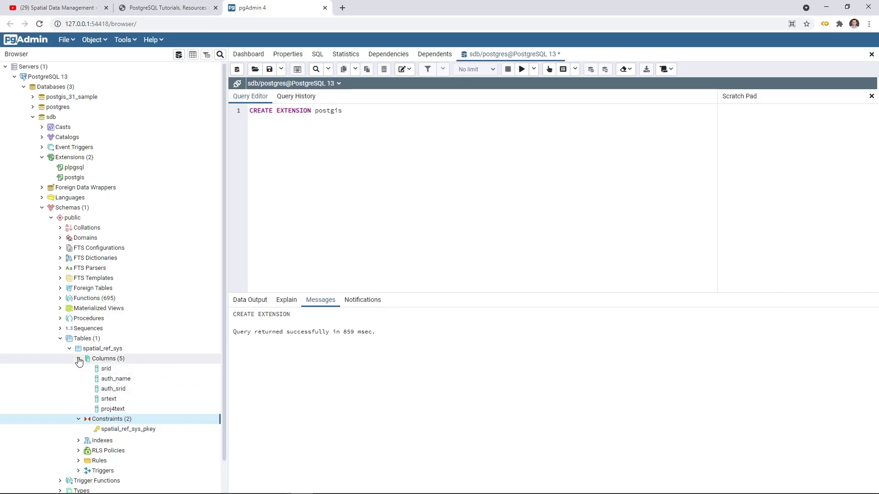
click(79, 360)
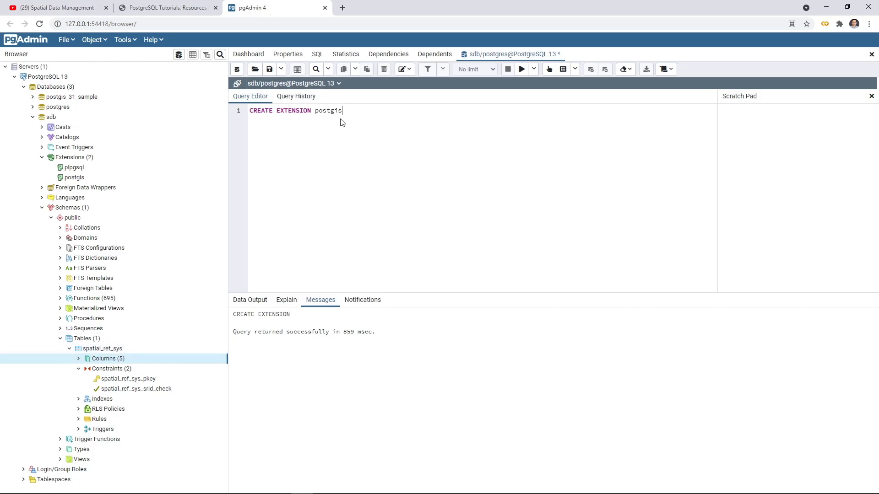
Step: Replace the query text with SELECT * from spatial_ref_sys and run it
drag(354, 111, 244, 117)
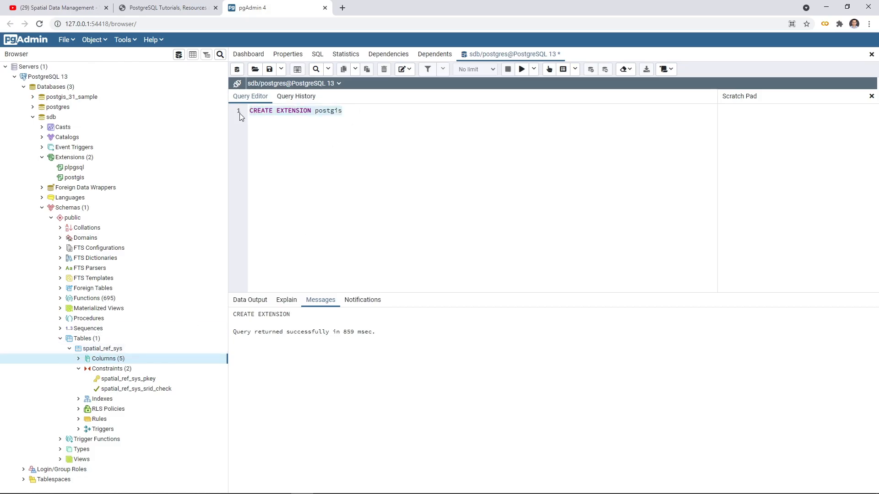
key(BackSpace)
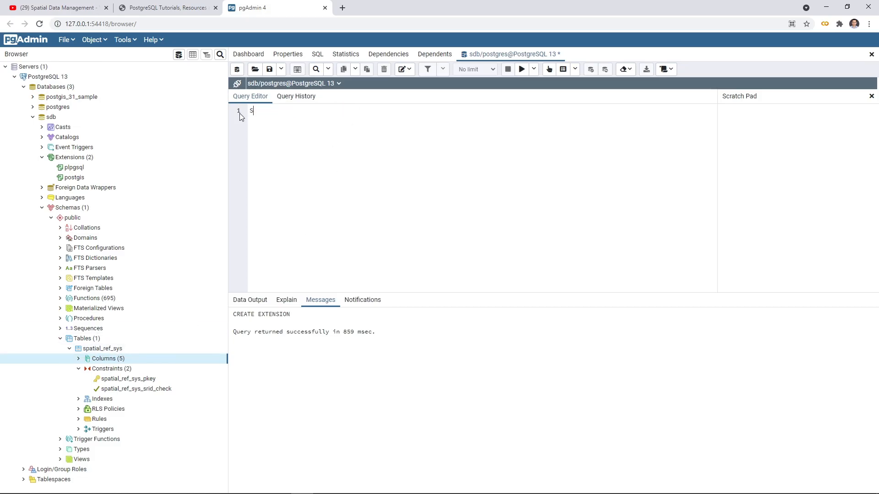
text(SELECT * from s)
text(patial_ref_sys)
right_click(240, 114)
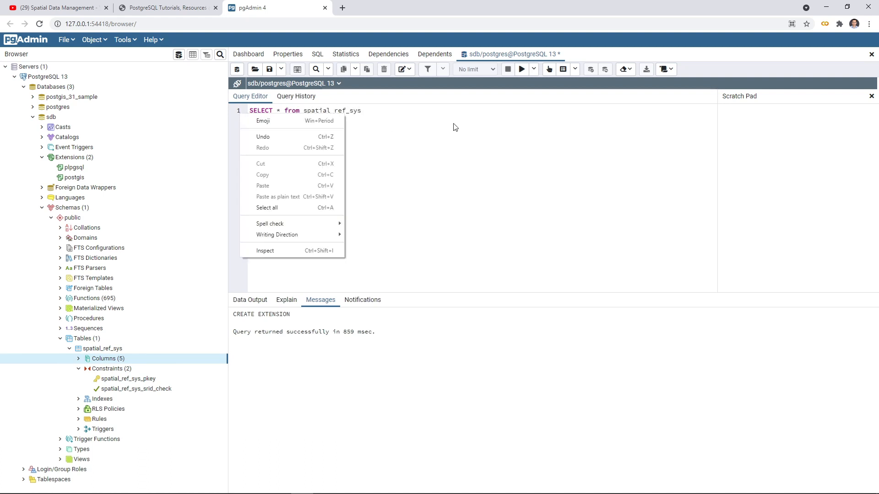
click(467, 130)
click(522, 70)
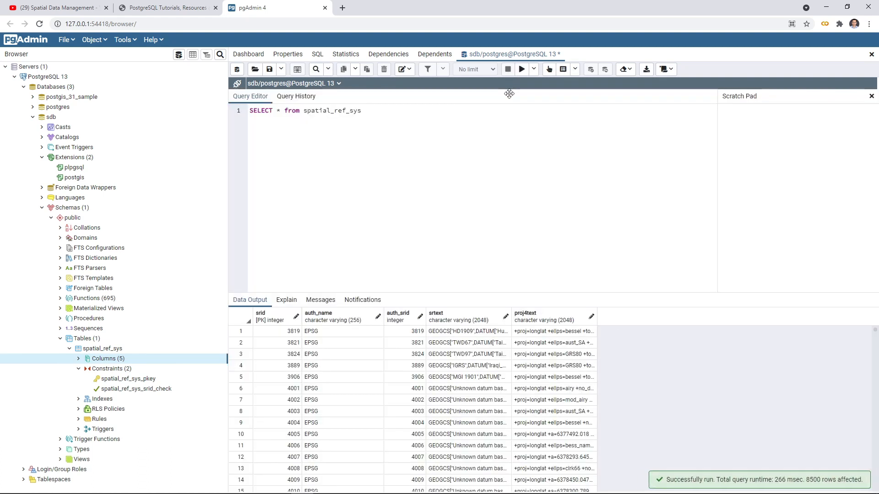
Step: Enlarge the query results, list the table's columns again, and look through the spatial reference records and their SRIDs
drag(454, 296, 451, 192)
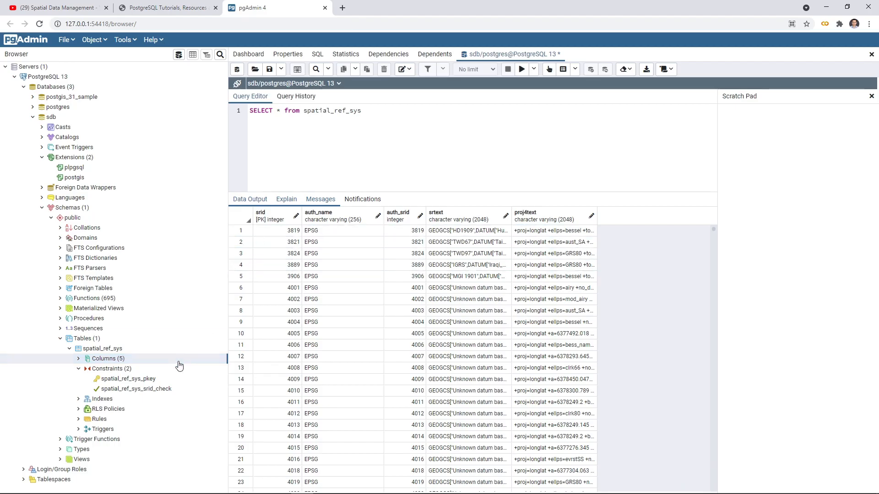
click(79, 359)
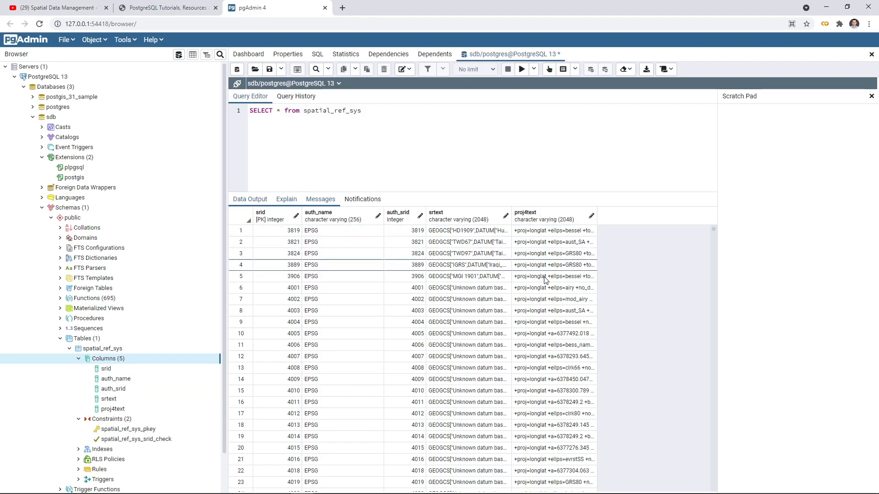
scroll(542, 277, down, 15)
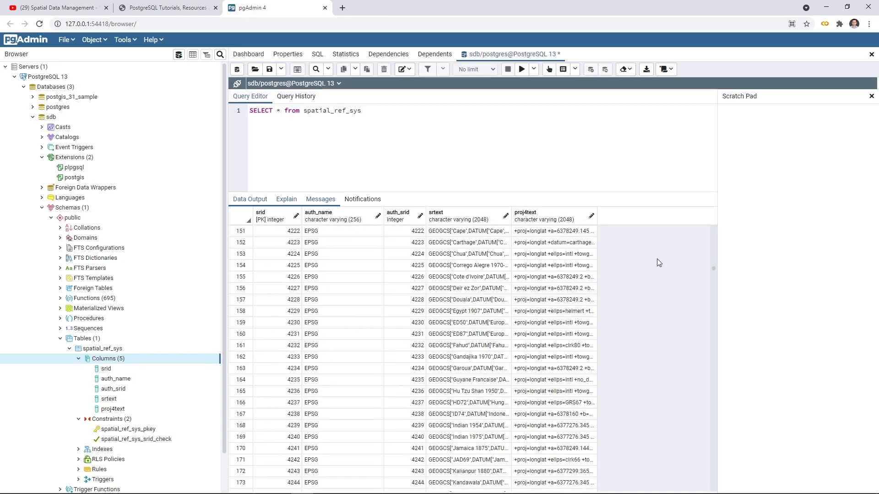
scroll(348, 304, down, 12)
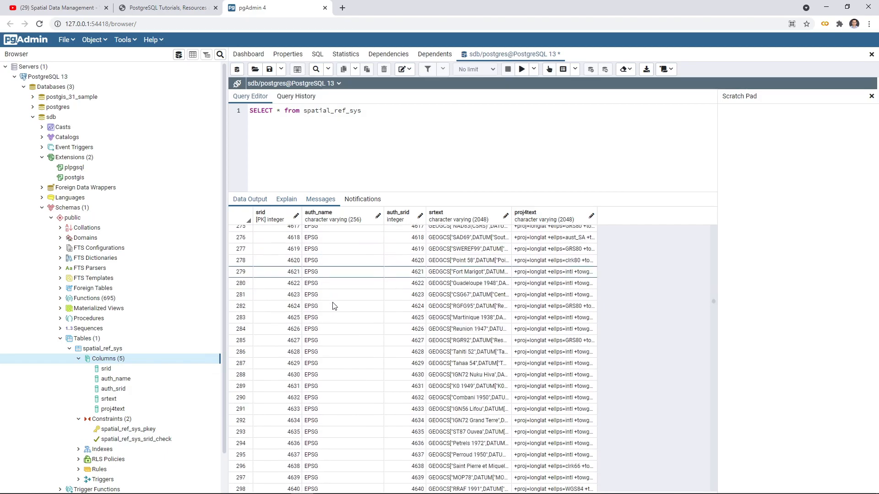
scroll(334, 306, down, 10)
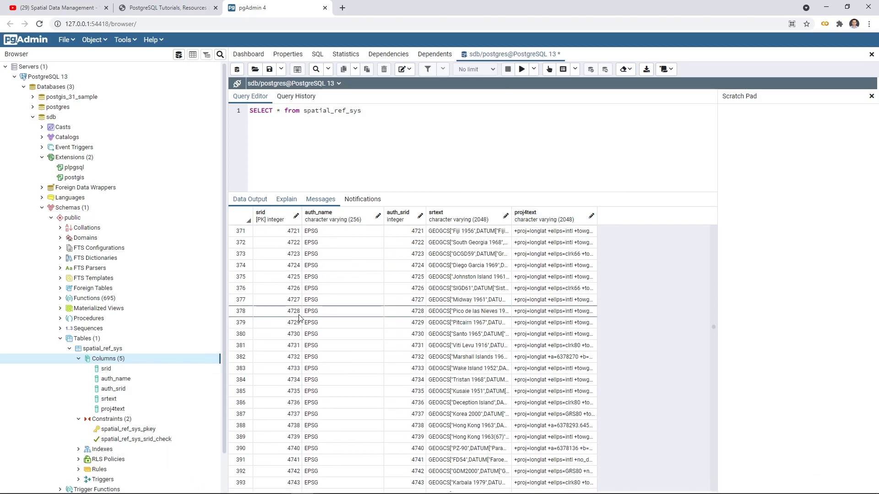
scroll(299, 317, up, 15)
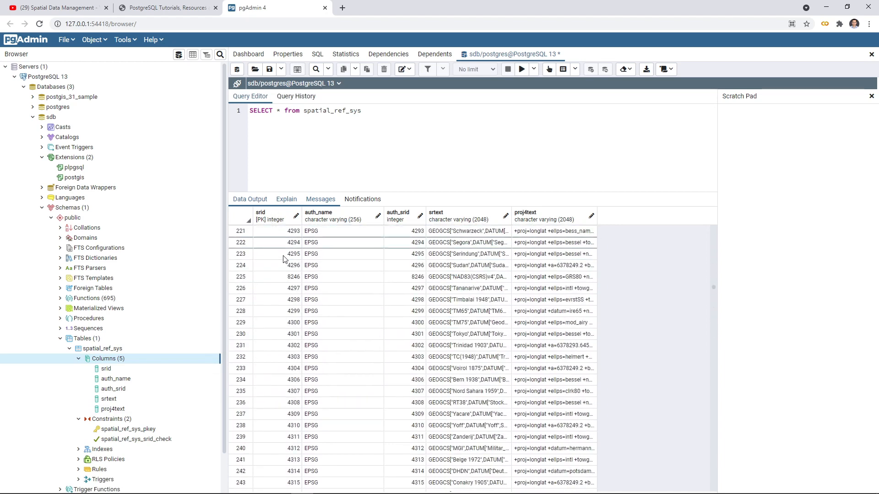
scroll(275, 380, down, 6)
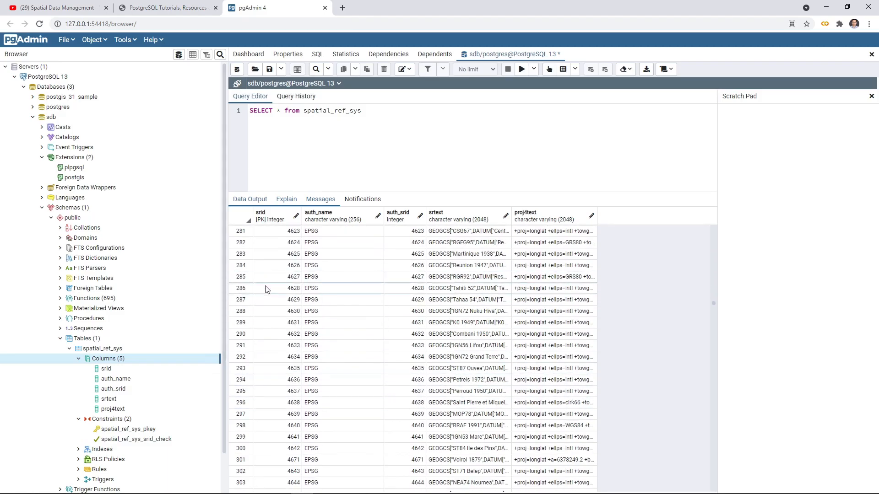
scroll(264, 293, up, 4)
scroll(264, 293, up, 11)
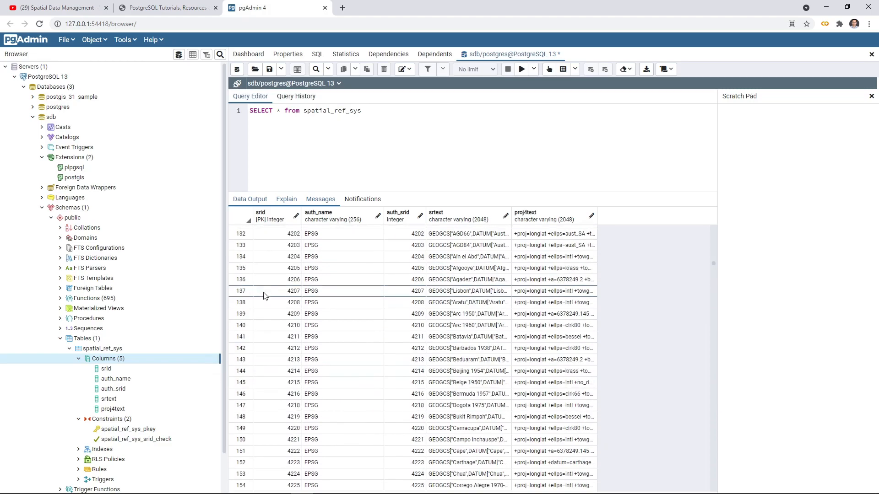
scroll(264, 296, down, 7)
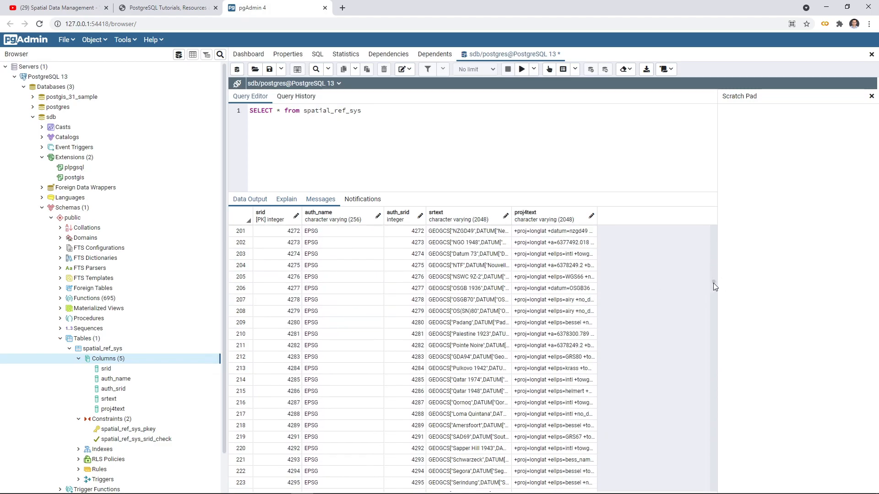
drag(713, 283, 679, 200)
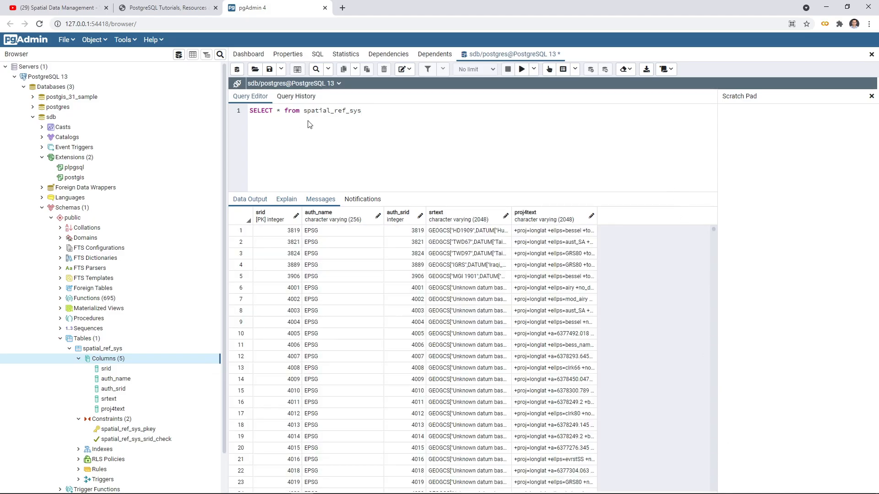
drag(382, 111, 271, 111)
click(389, 109)
drag(408, 113, 204, 112)
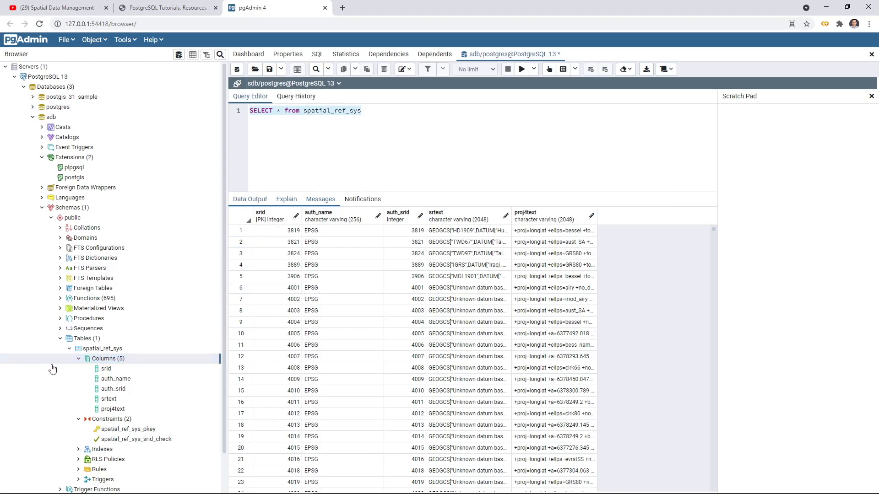
Step: Collapse the spatial_ref_sys table, the table list and the extension list of sdb in the object tree
click(69, 349)
click(60, 339)
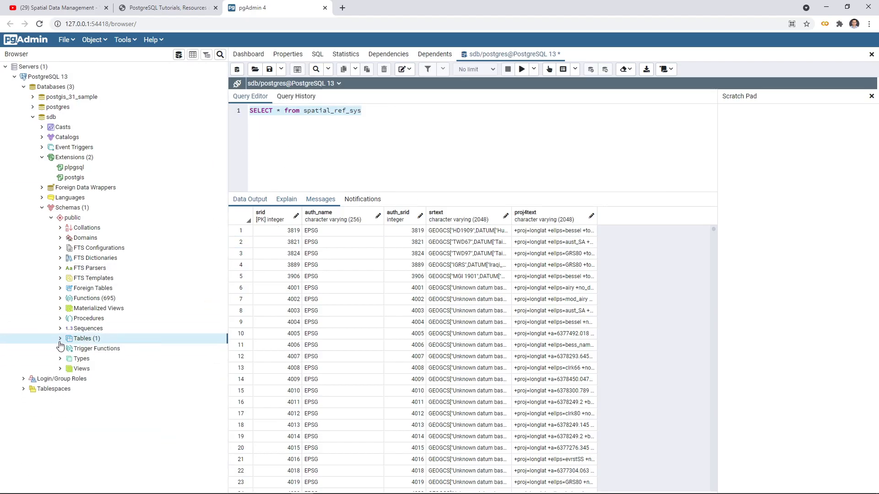
click(33, 117)
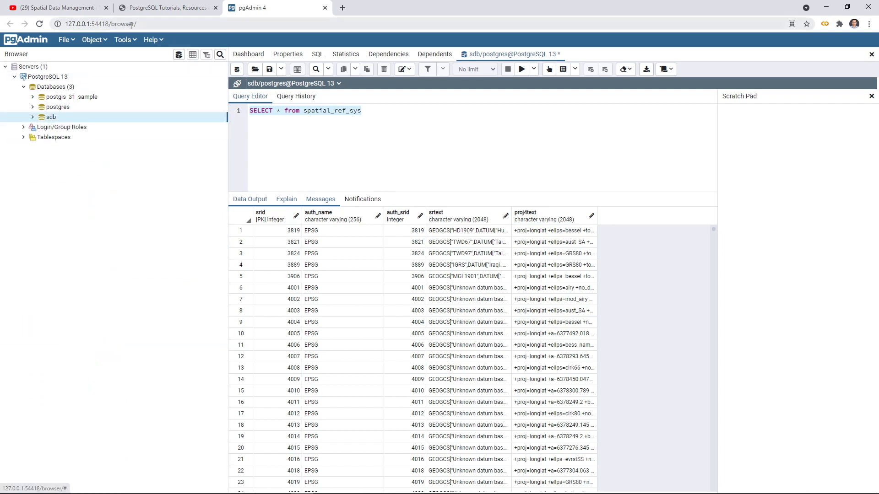
click(33, 117)
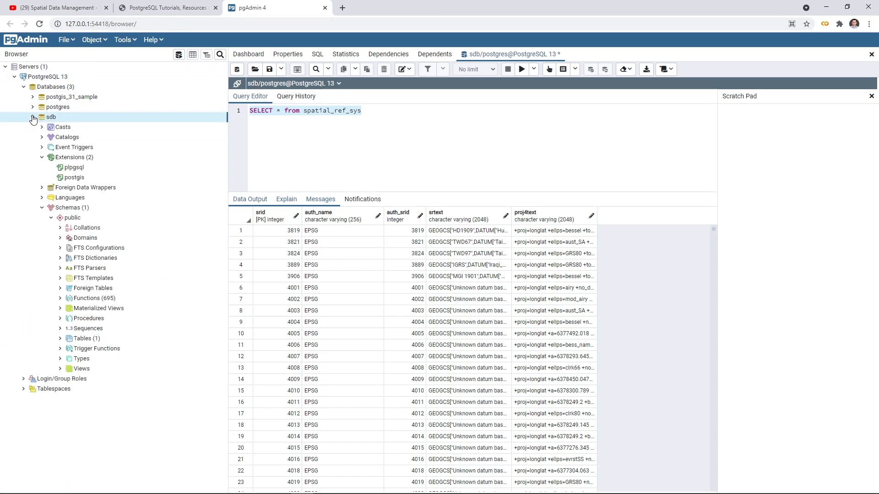
click(41, 157)
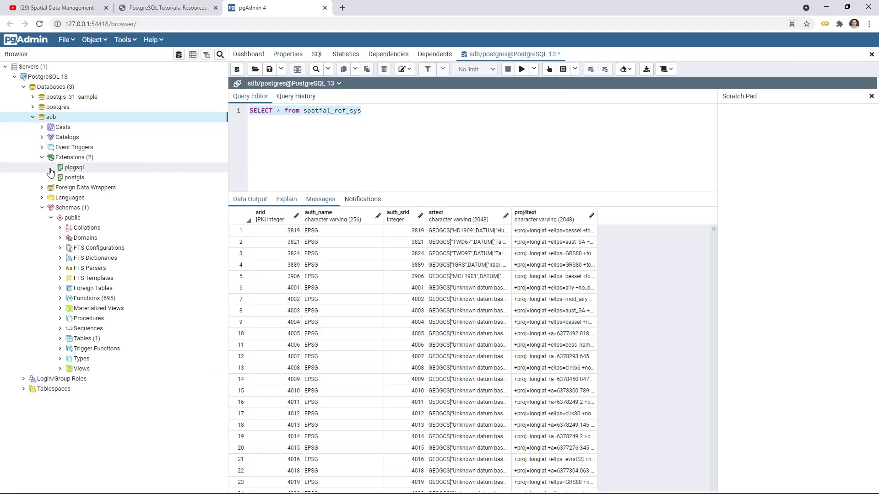
click(42, 157)
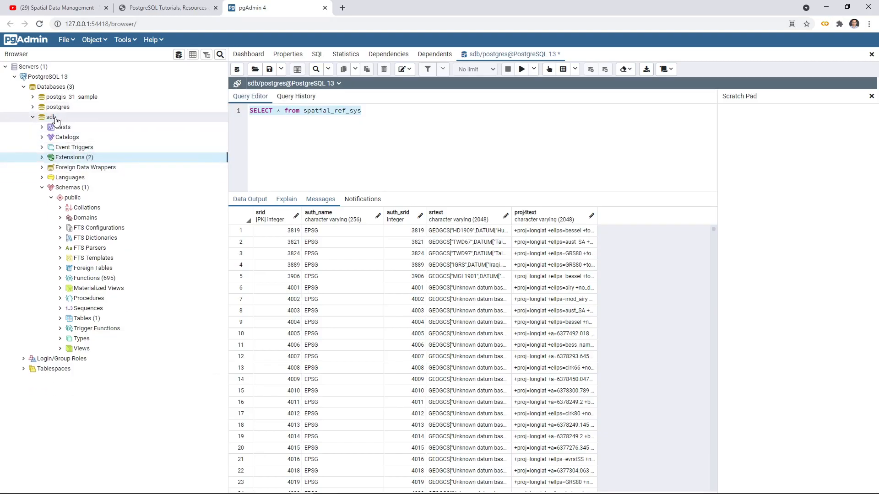